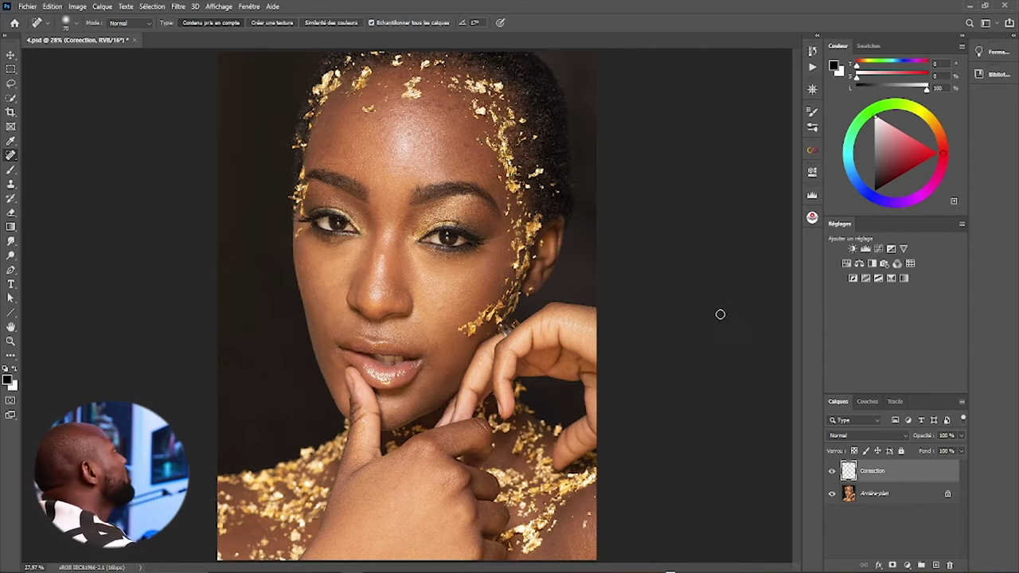
- Keep the image at 16 bits per channel and toggle the Correction layer to compare before and after
left_click(901, 494)
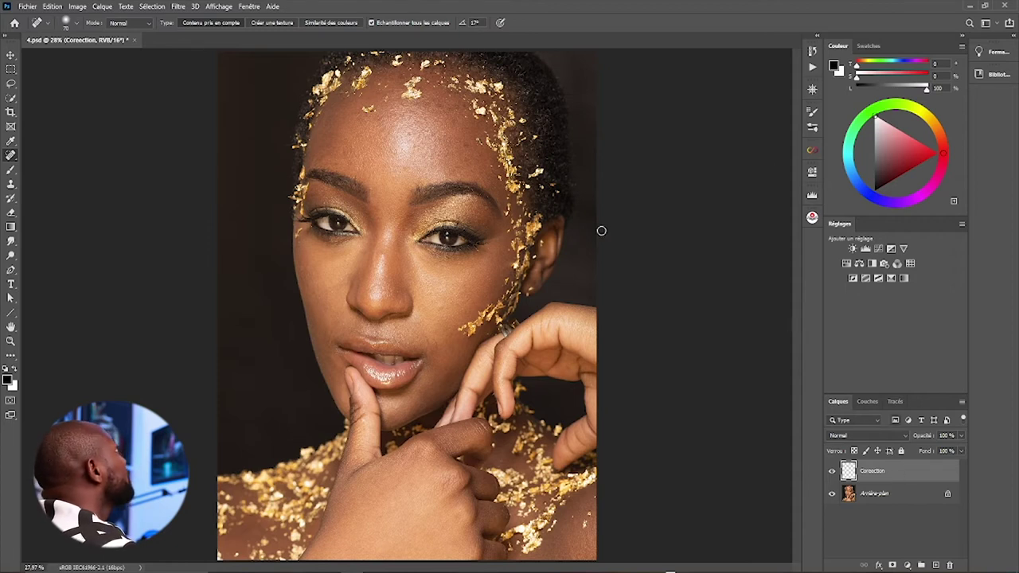
left_click(103, 7)
mouse_move(234, 47)
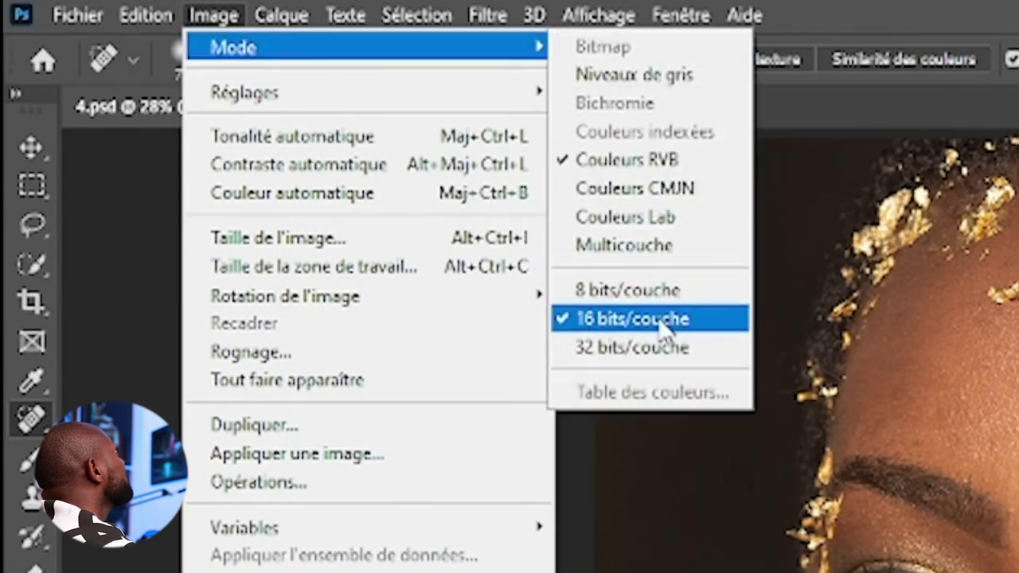
left_click(661, 318)
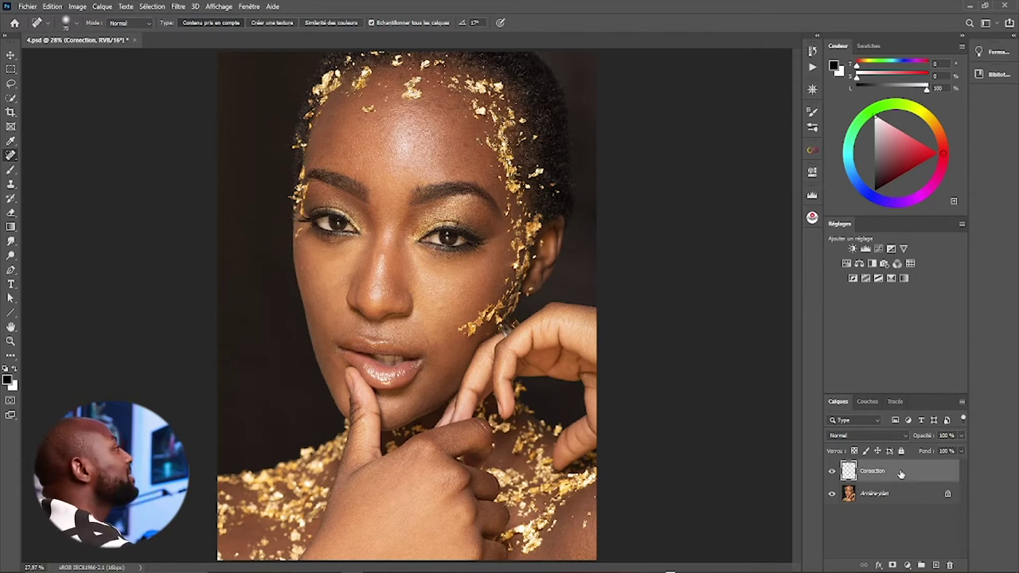
left_click(831, 473)
left_click(832, 472)
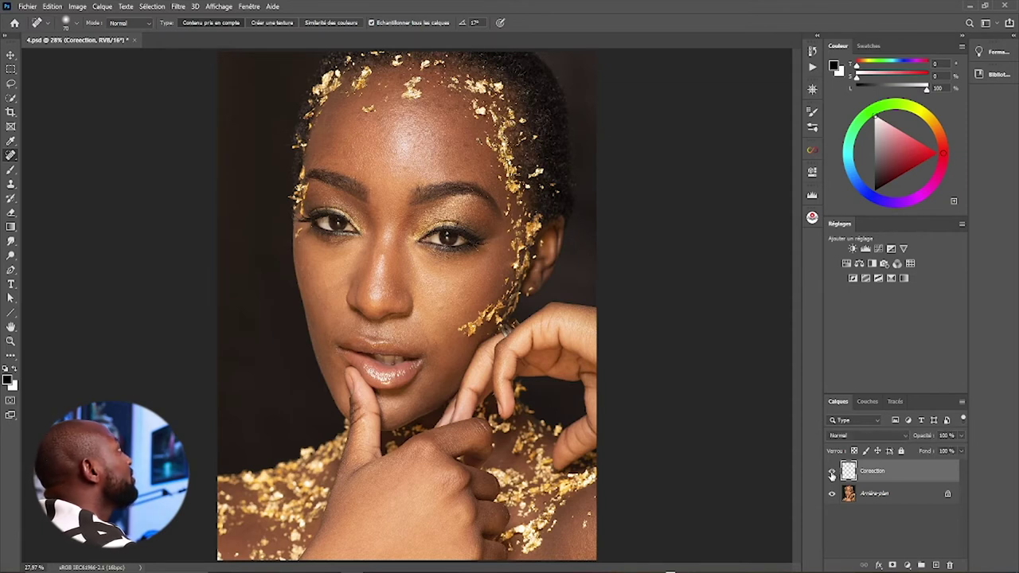
left_click(832, 472)
left_click(831, 472)
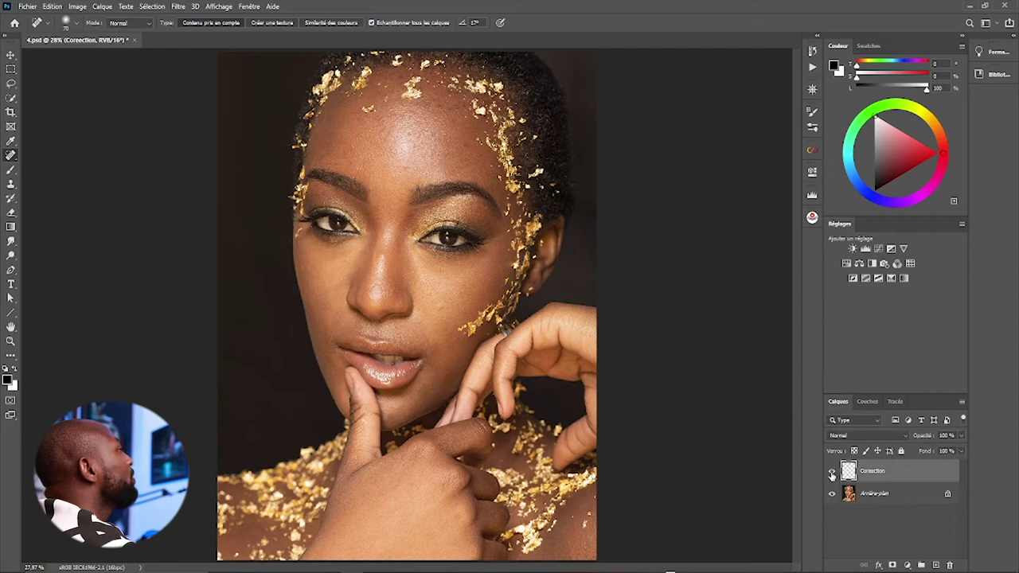
left_click(832, 473)
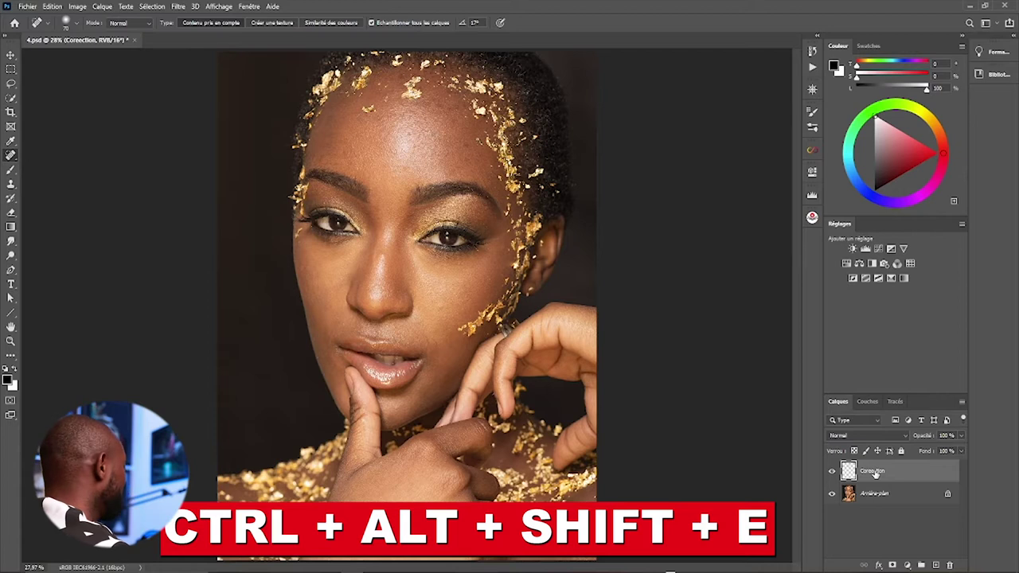
- Stamp a merged copy of visible layers, duplicate it, and name the two layers couleur and texture
key("ctrl+alt+shift+e")
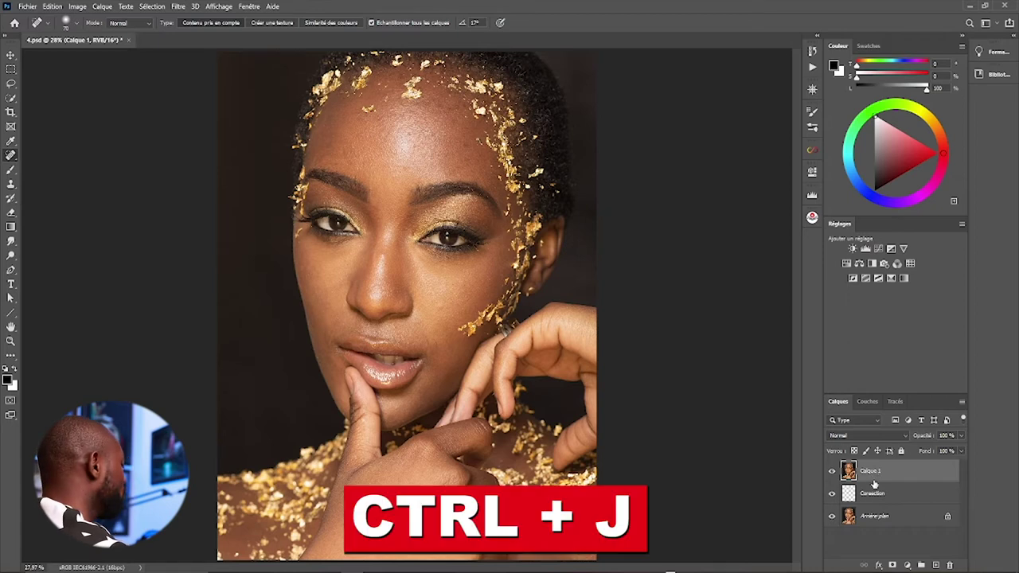
key("ctrl+j")
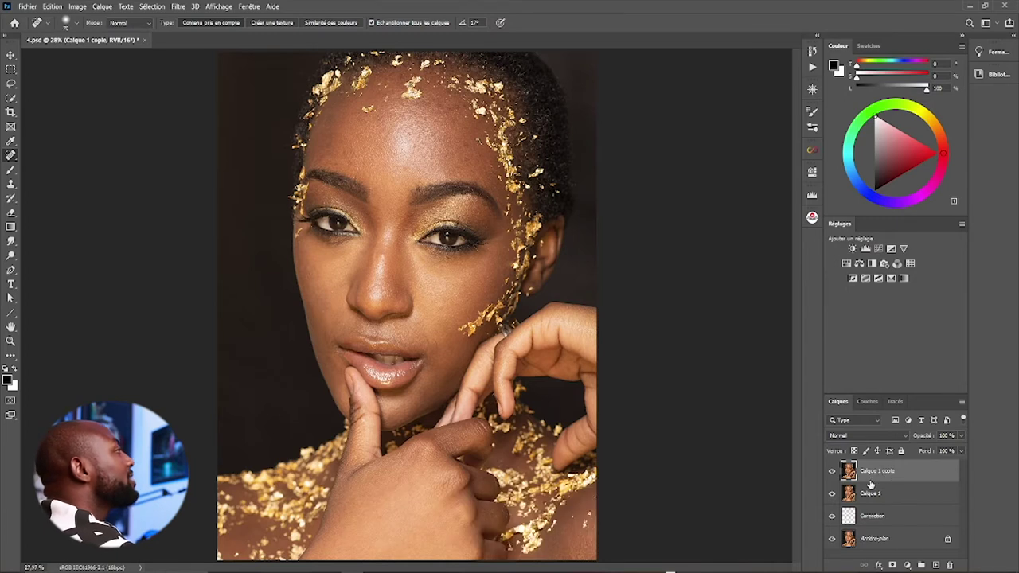
double_click(869, 494)
type("couleur")
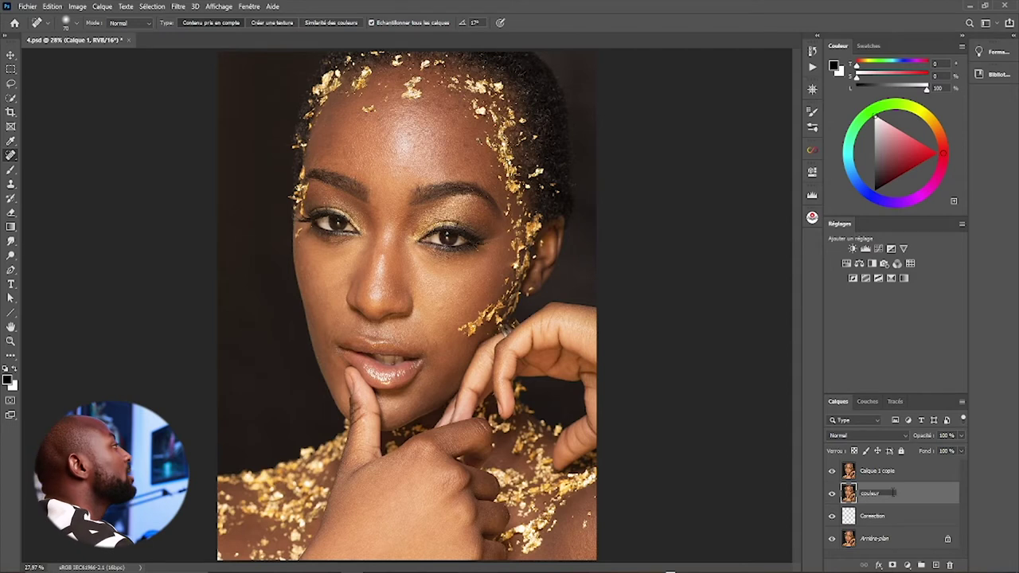
double_click(873, 471)
type("texture")
key("Return")
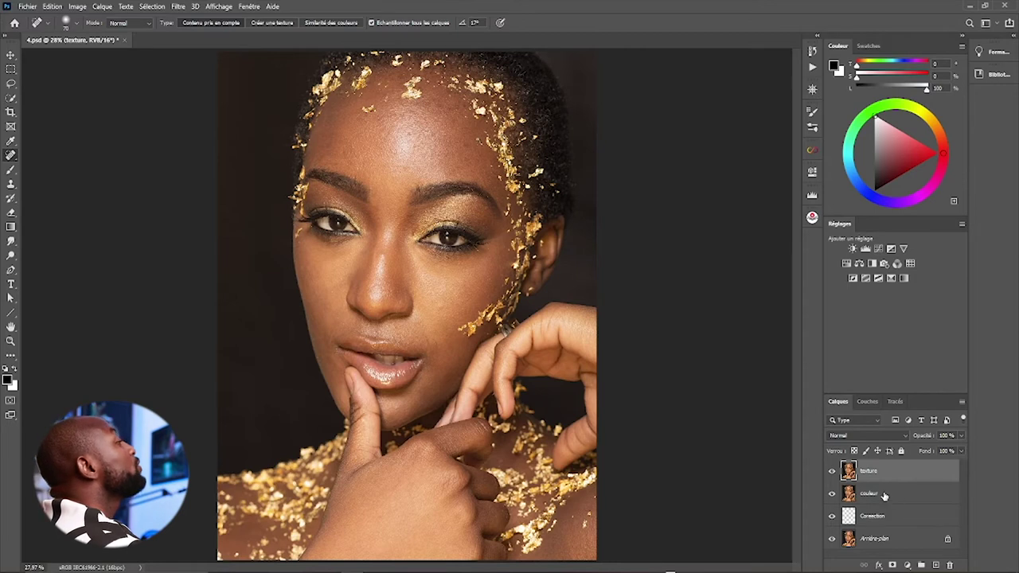
- Select the couleur layer and hide the texture layer
left_click(889, 497)
left_click(891, 473)
left_click(890, 492)
left_click(892, 485)
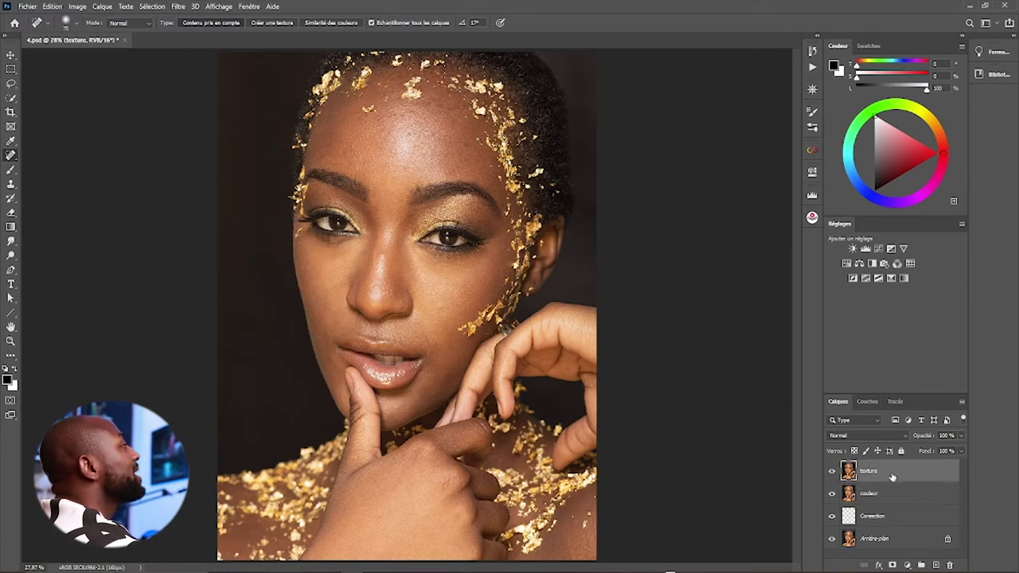
left_click(831, 473)
left_click(891, 496)
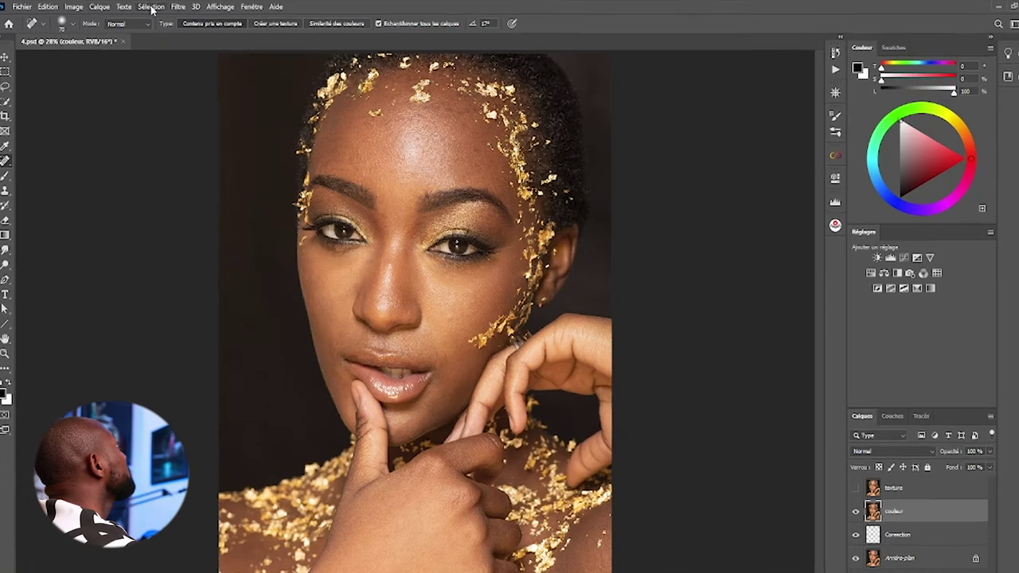
- Apply an 8,2-pixel Gaussian blur to couleur, then show and select the texture layer
left_click(150, 7)
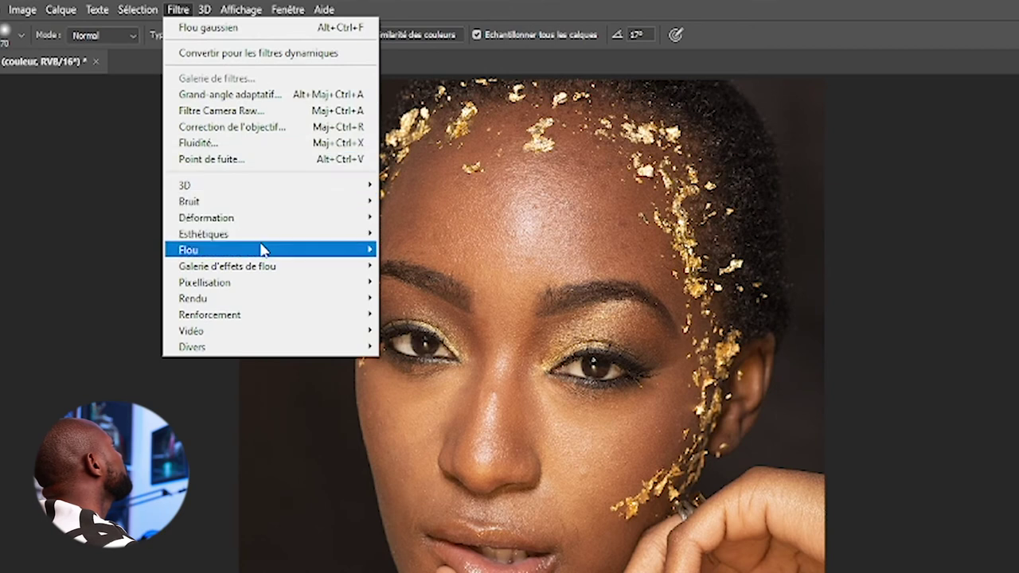
mouse_move(271, 249)
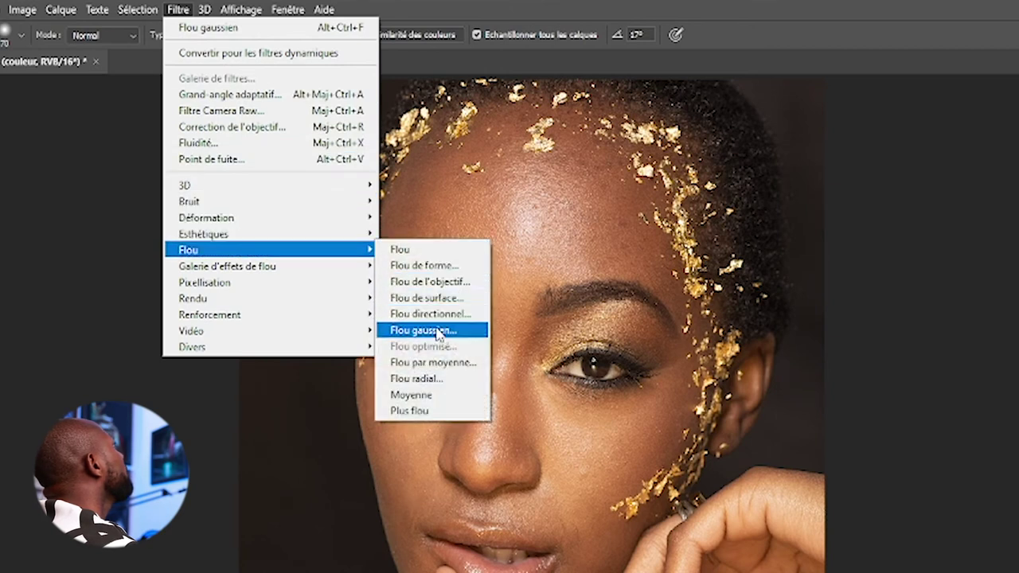
left_click(439, 331)
left_click_drag(612, 310, 614, 311)
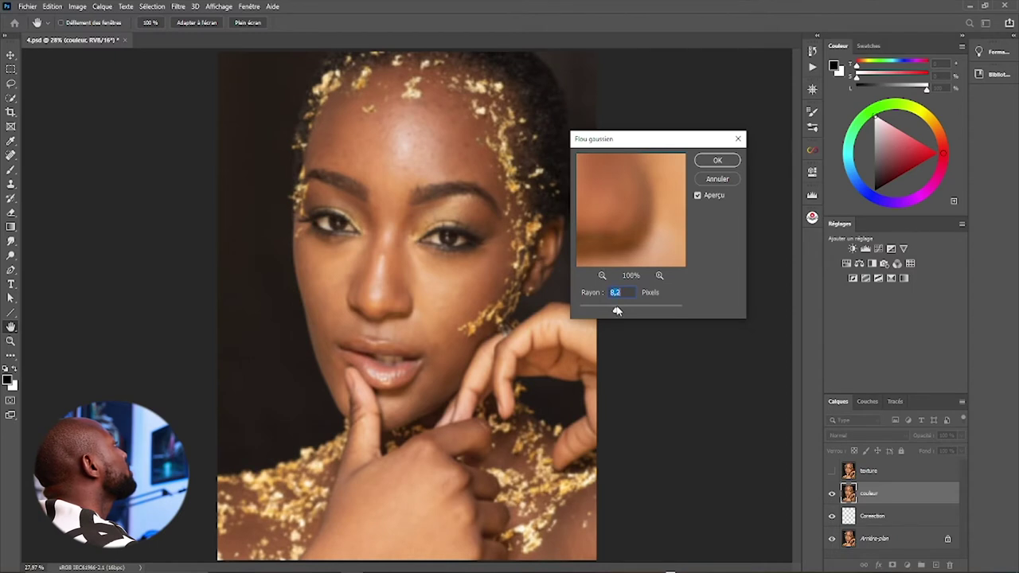
left_click(716, 160)
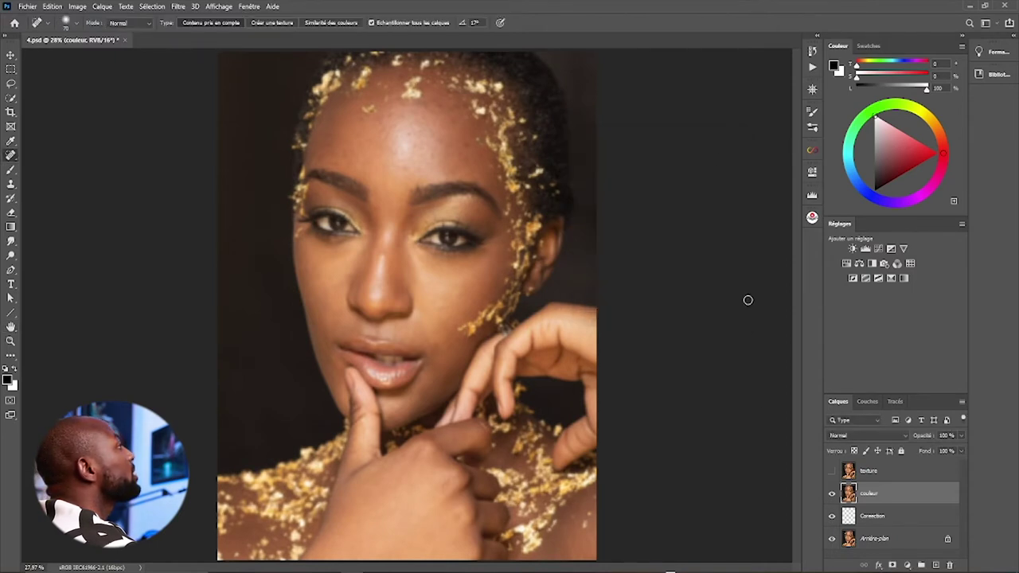
left_click(892, 474)
left_click(832, 471)
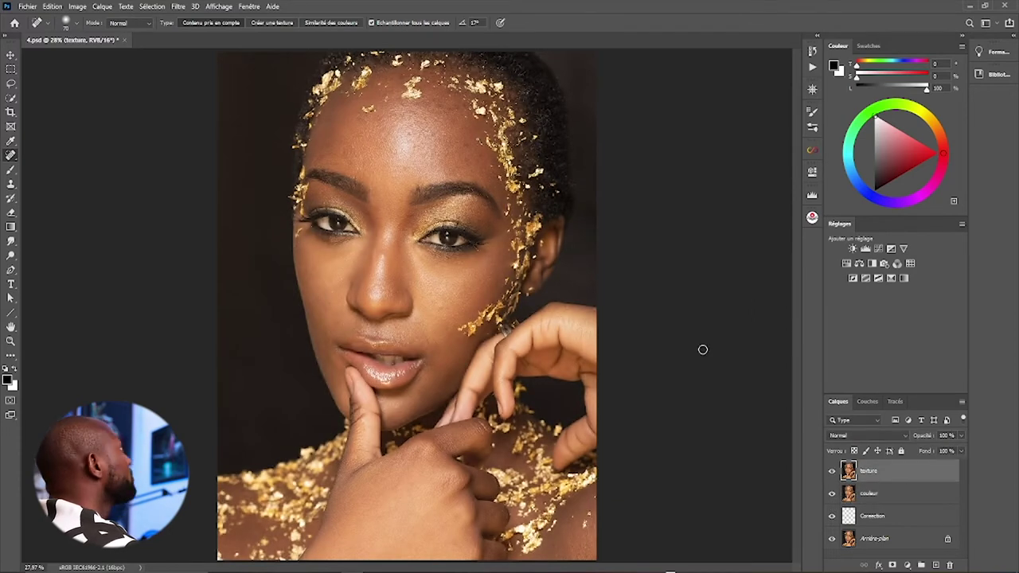
- Apply inverted couleur to texture (Addition, scale 2, offset 0), then group both layers
left_click(77, 6)
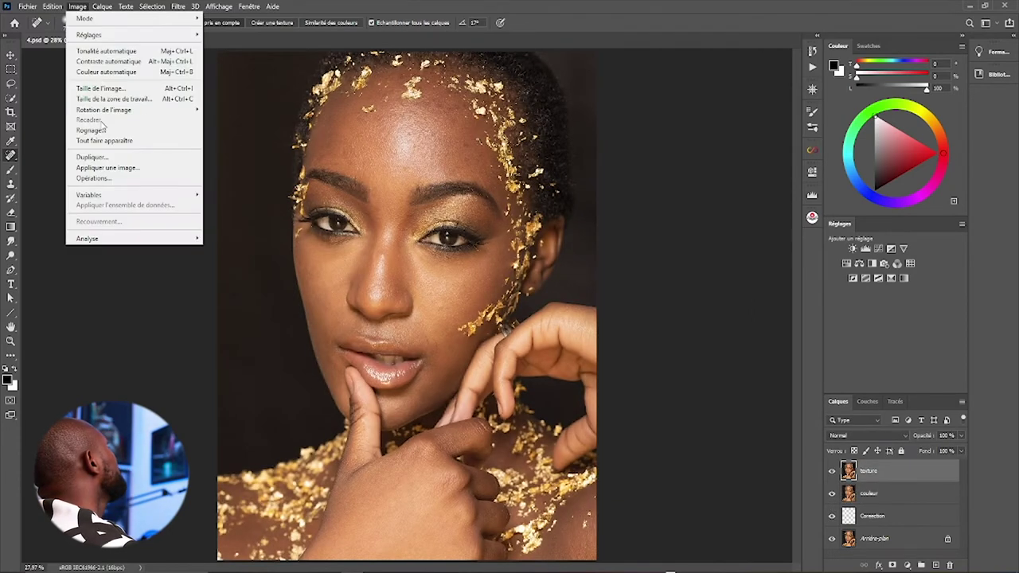
left_click(126, 168)
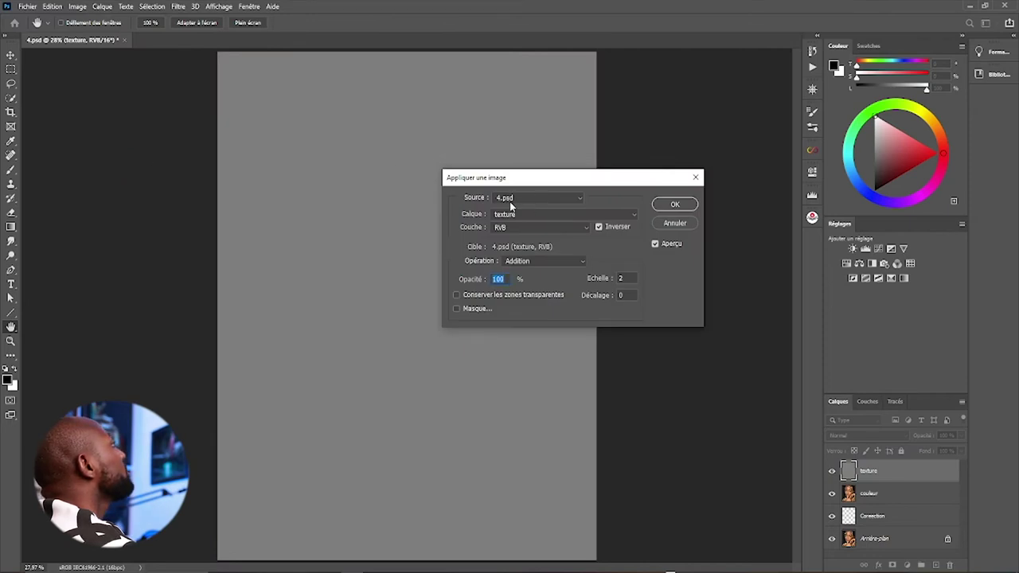
left_click(591, 214)
left_click(508, 249)
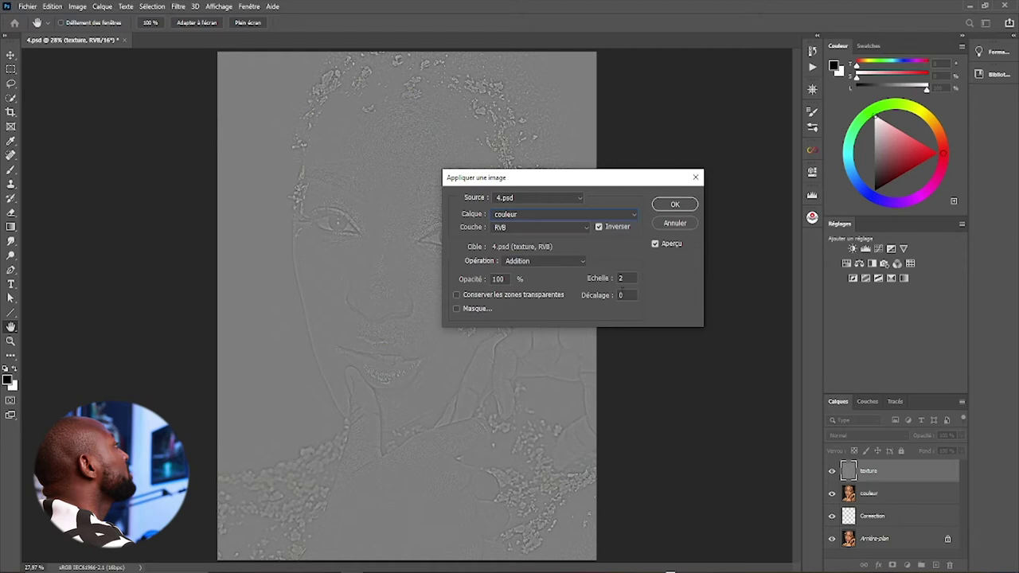
left_click(674, 205)
key("j")
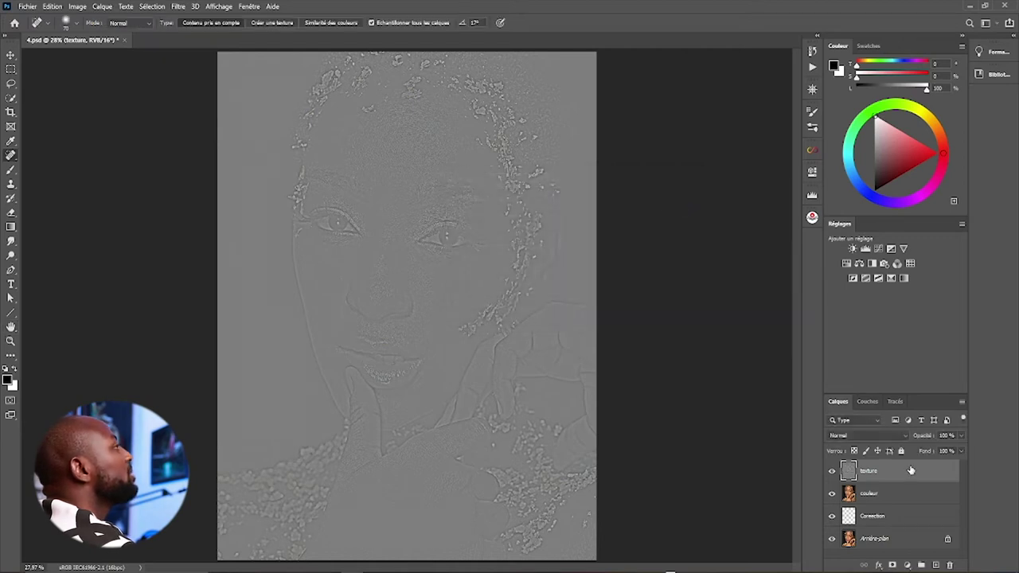
left_click(897, 494, "shift")
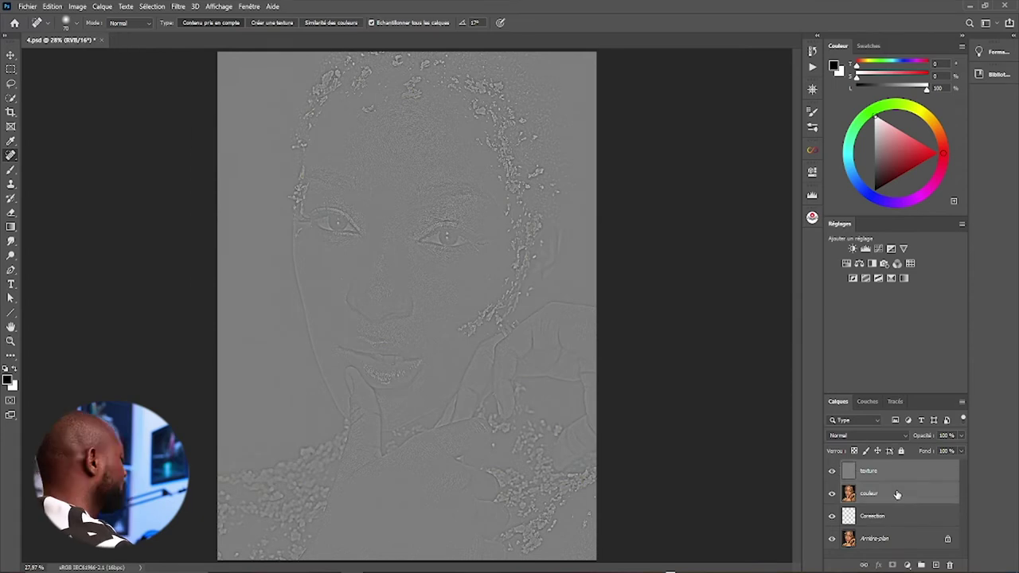
key("ctrl+g")
- Name the group 'separation de frequence', expand it and select the texture layer
double_click(873, 466)
type("Se")
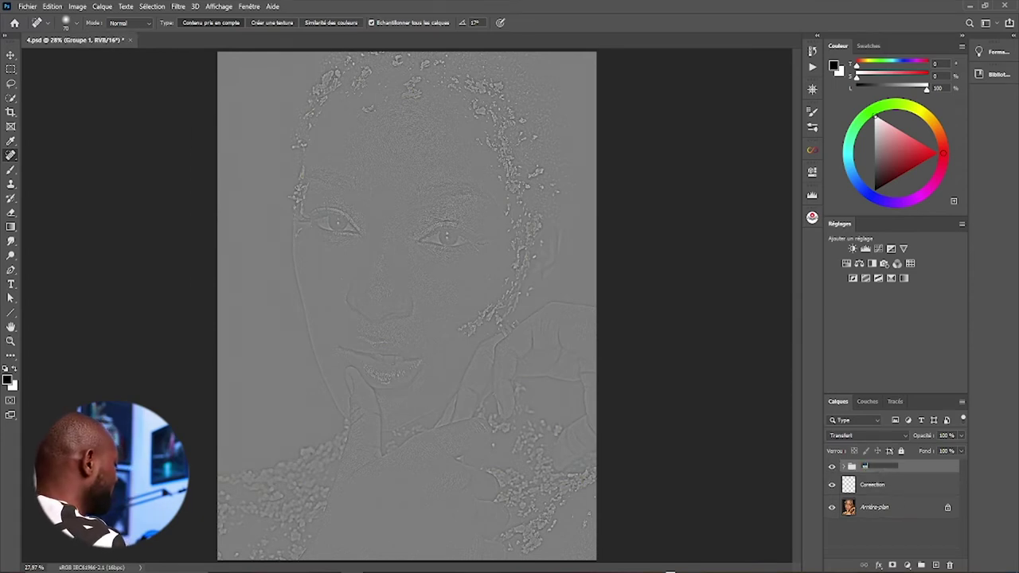
type("ence")
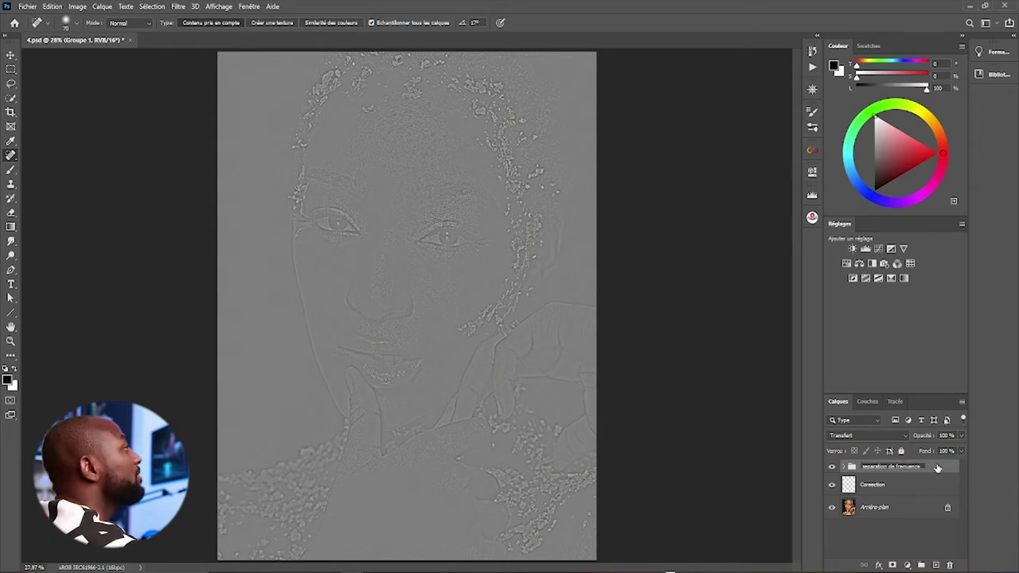
key("Return")
left_click(843, 467)
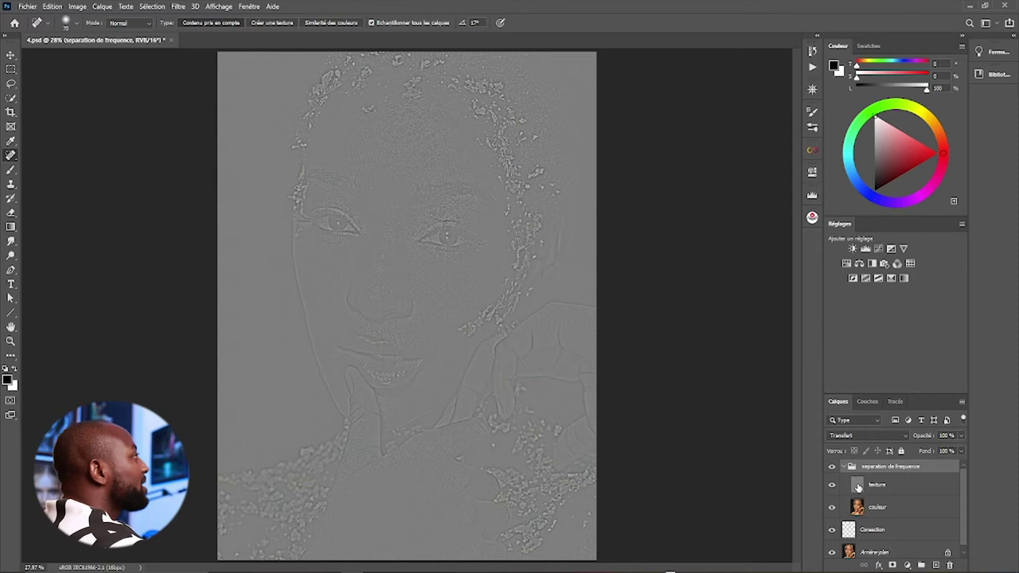
left_click(853, 484)
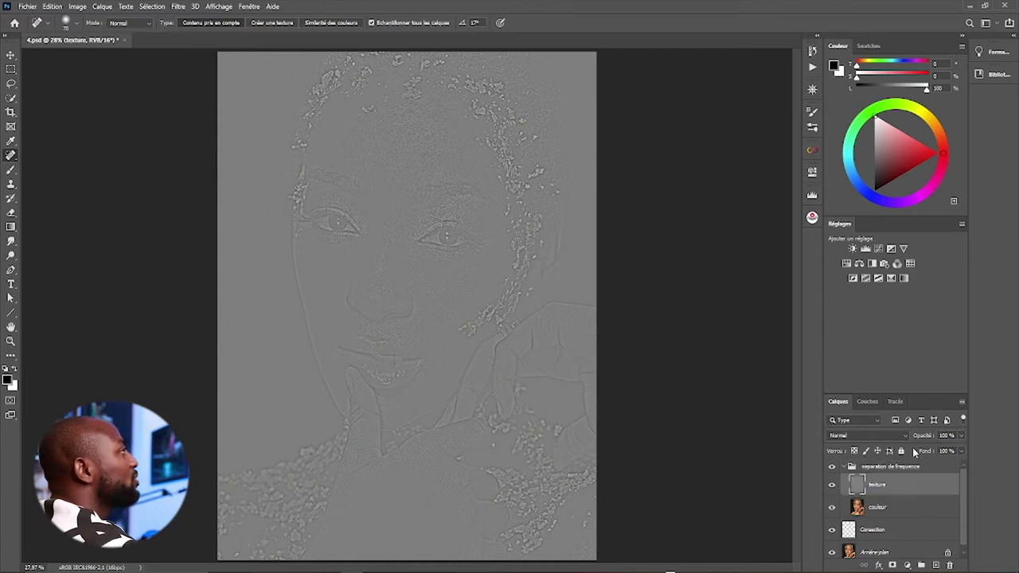
left_click(898, 436)
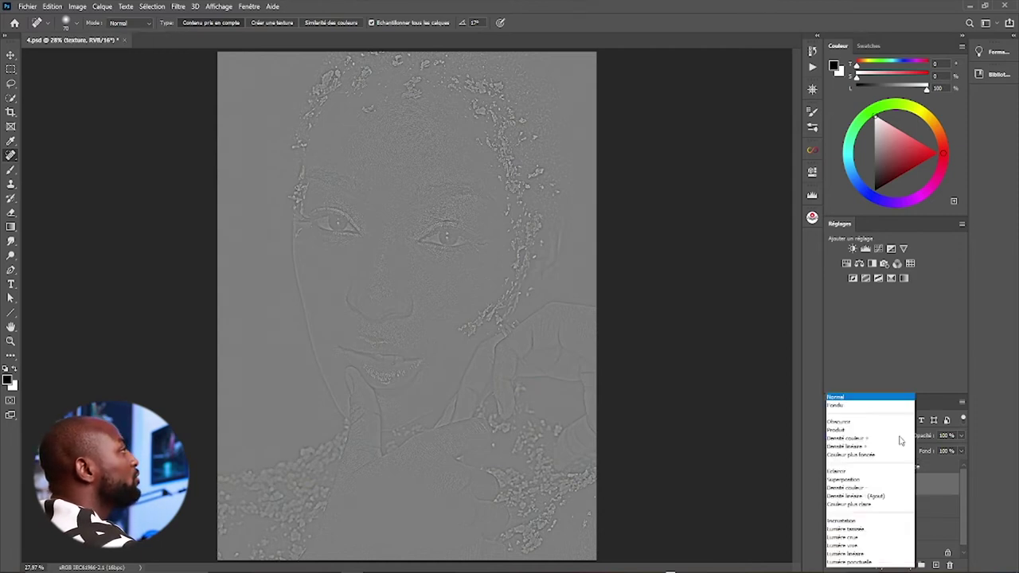
- Set the texture layer's blend mode to Lumière linéaire and select the couleur layer
left_click(876, 464)
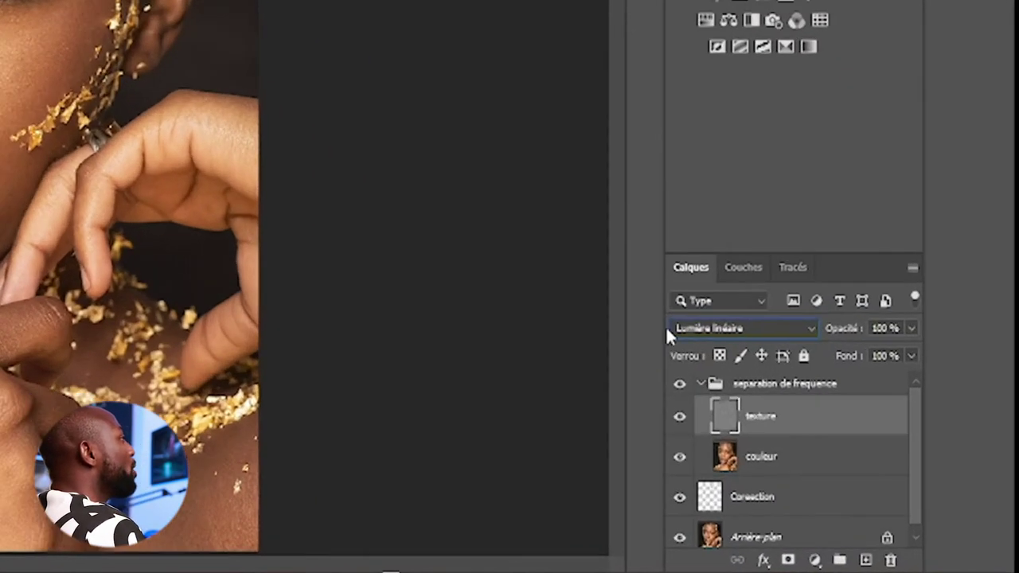
left_click(792, 461)
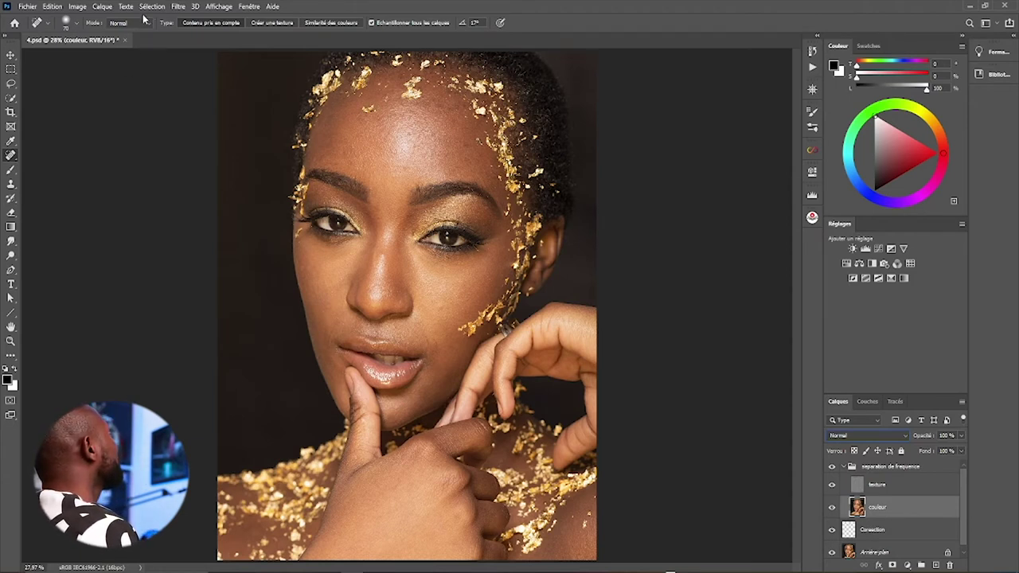
- Use the freehand Lasso to outline the left cheek with a 25 px feathered selection
left_click(12, 82)
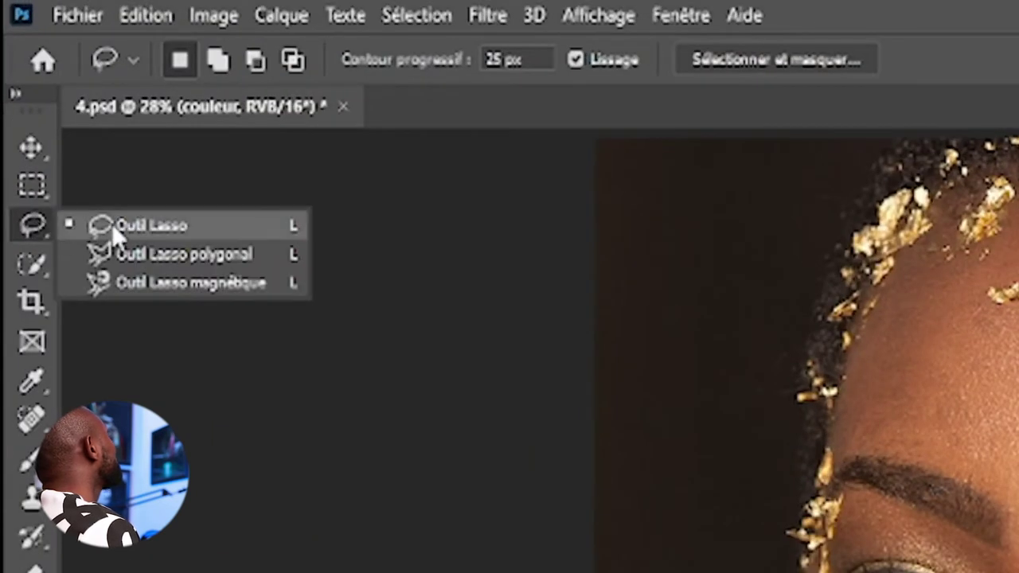
left_click(127, 225)
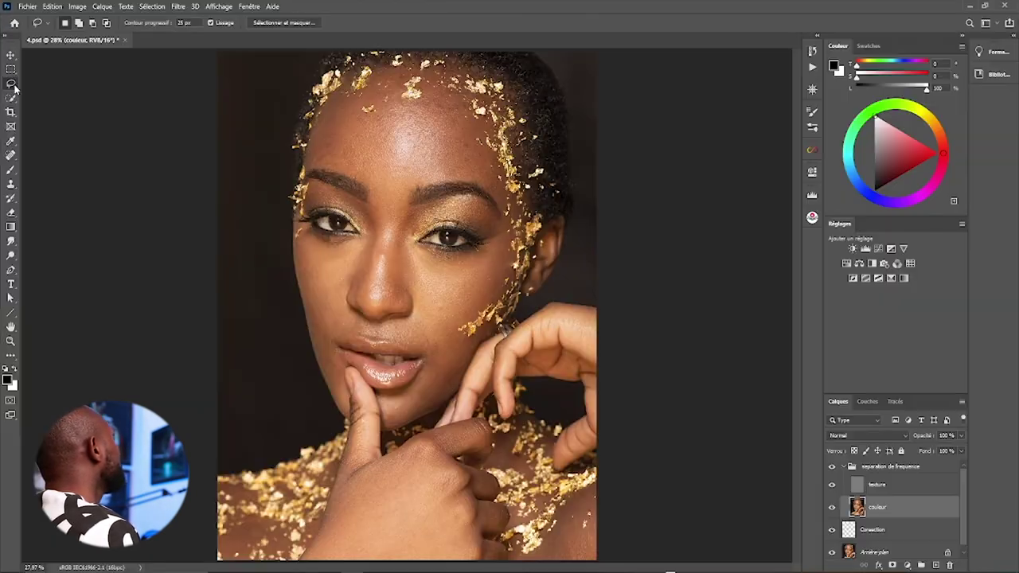
right_click(13, 84)
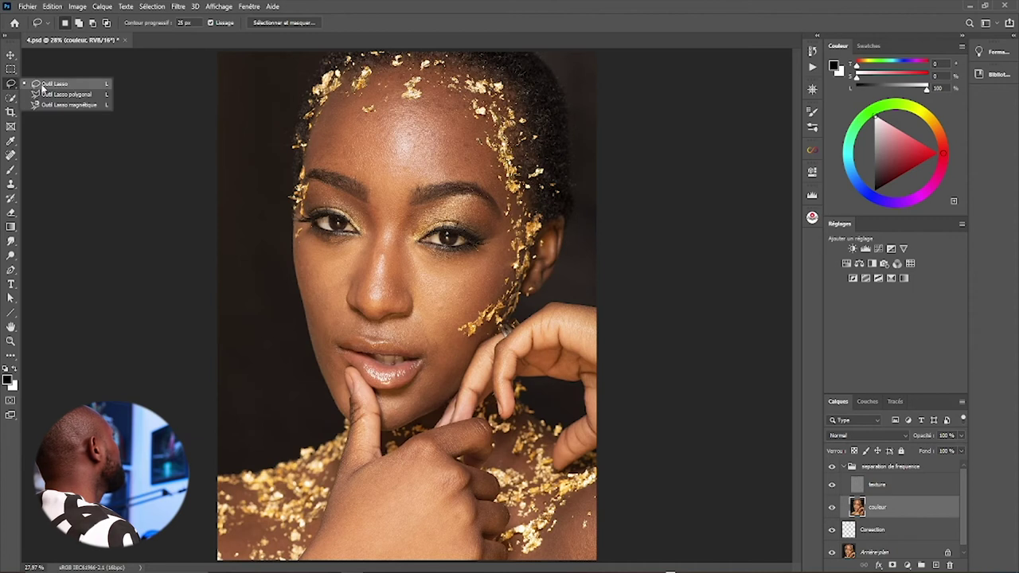
left_click(46, 85)
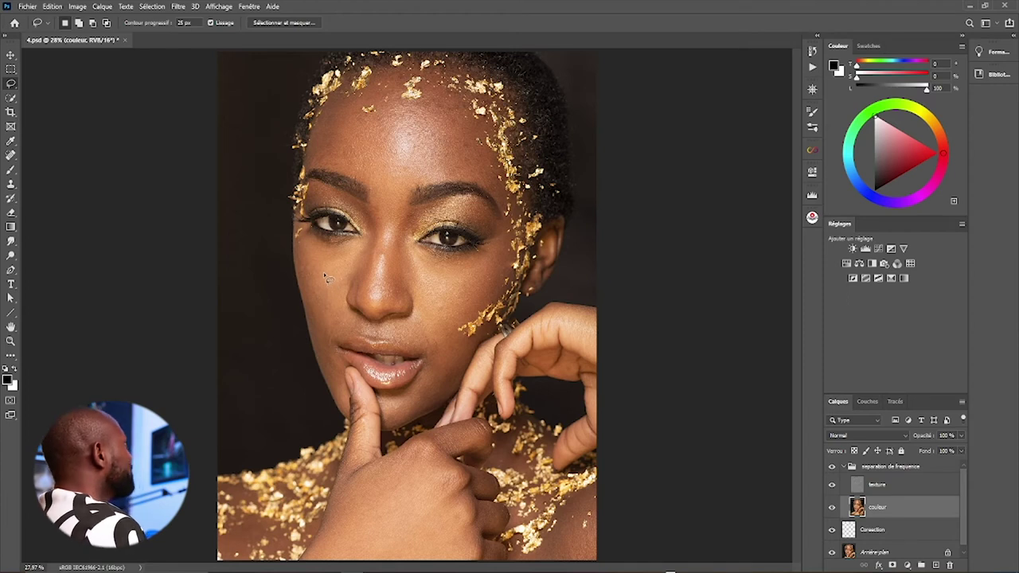
mouse_move(323, 273)
left_mouse_down()
mouse_move(335, 390)
mouse_move(299, 269)
mouse_move(309, 245)
mouse_move(328, 288)
left_mouse_up()
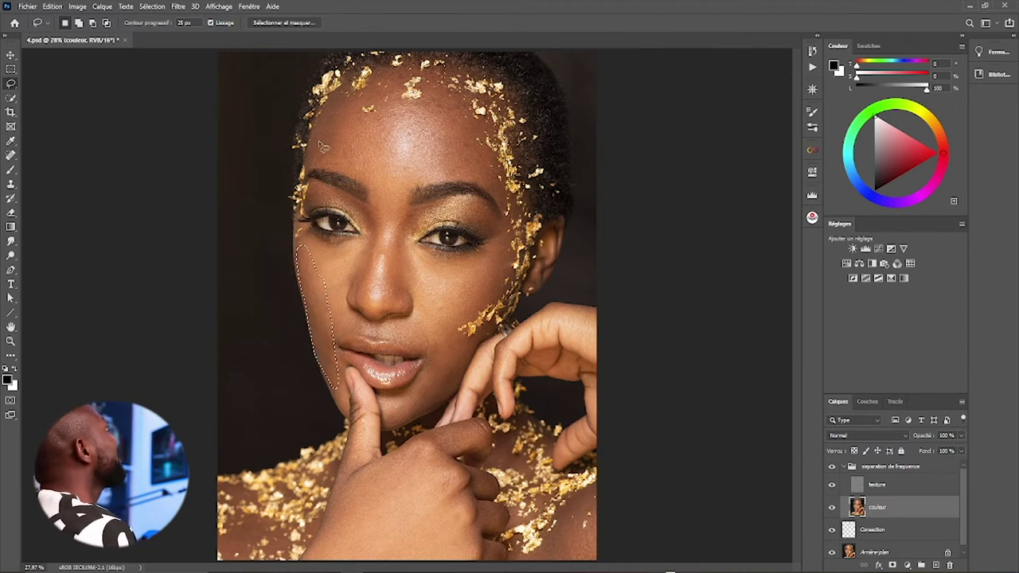
left_click(178, 7)
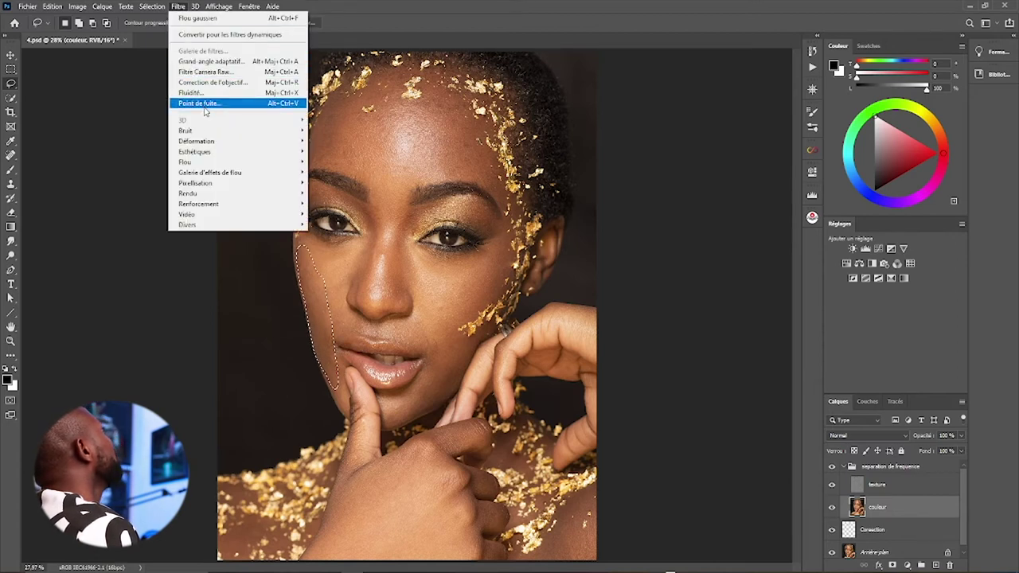
mouse_move(236, 161)
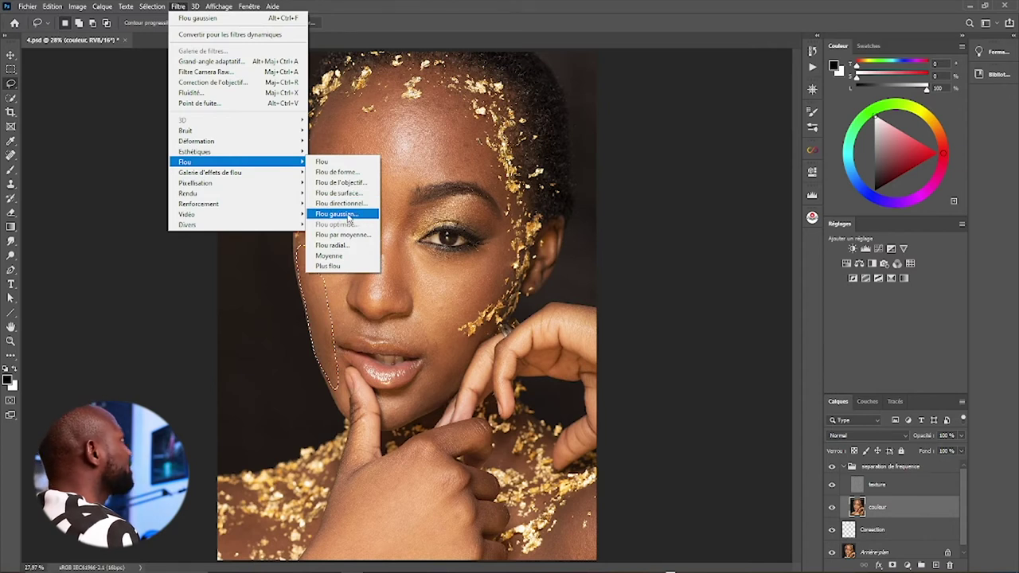
- Dismiss the Filtre menu and view the cheek selection in Quick Mask mode
left_click(574, 25)
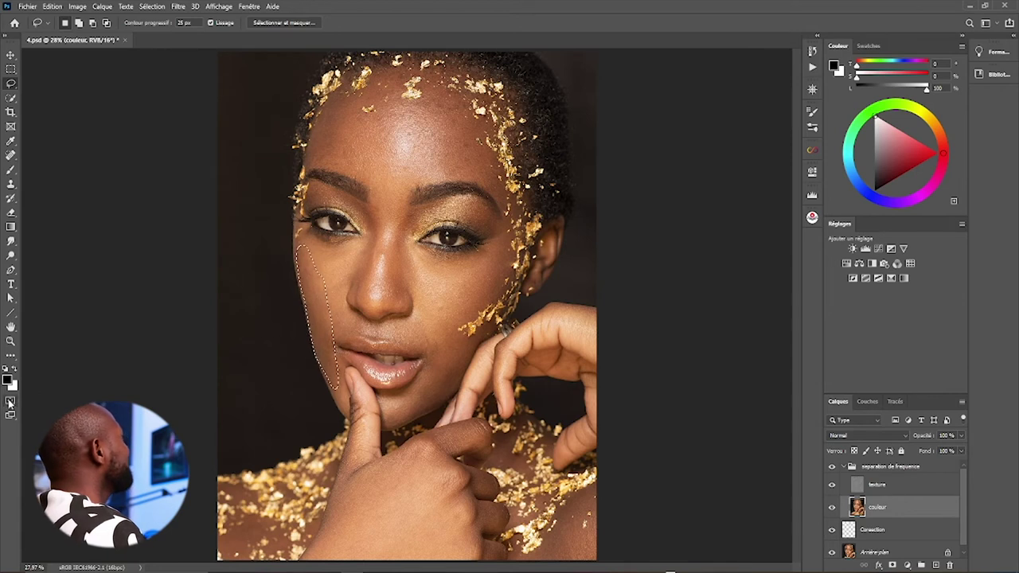
left_click(11, 402)
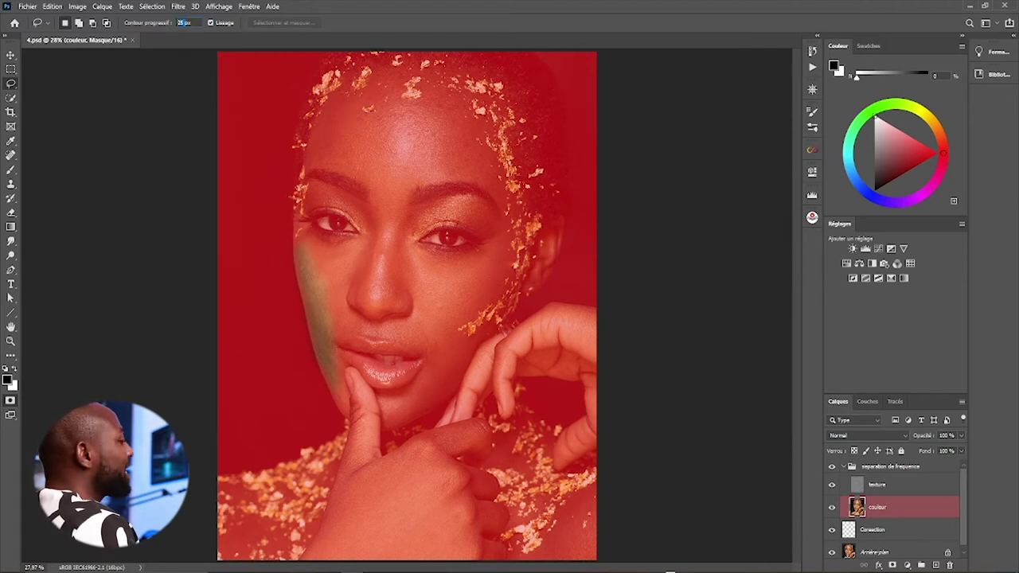
- Set feather to 0 px, check the selection with Quick Mask, then deselect
type("0")
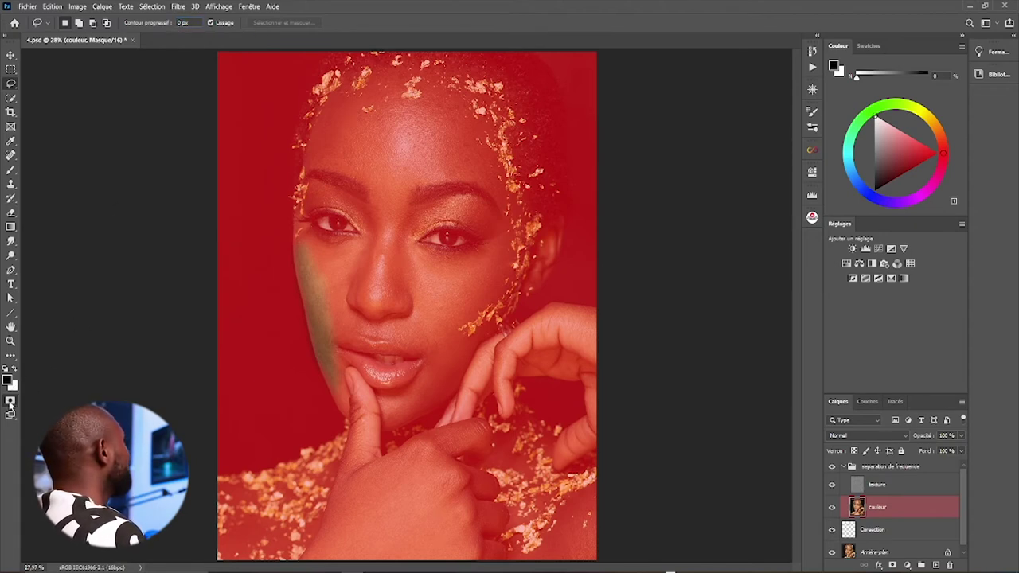
left_click(10, 401)
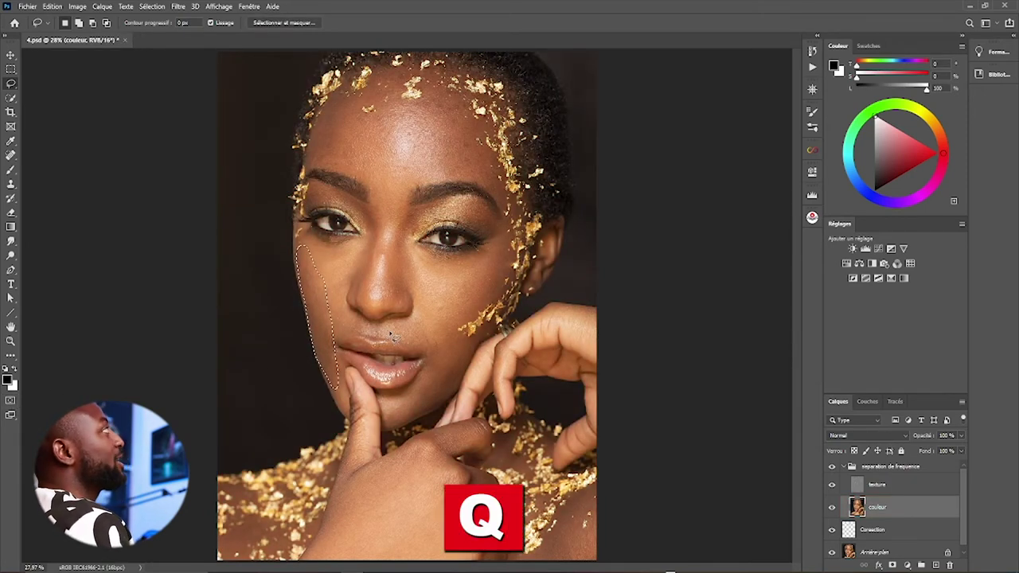
key("q")
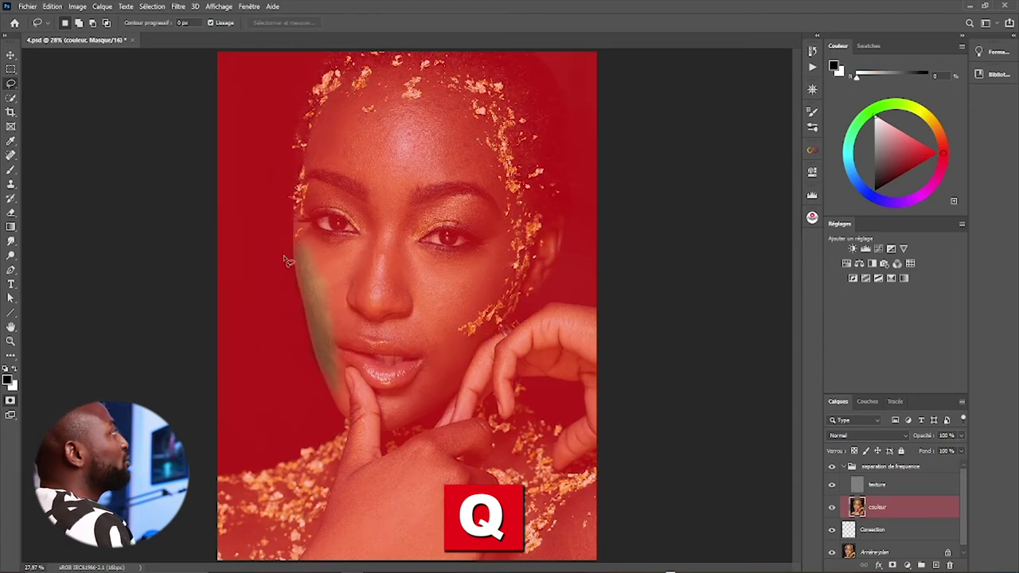
key("q")
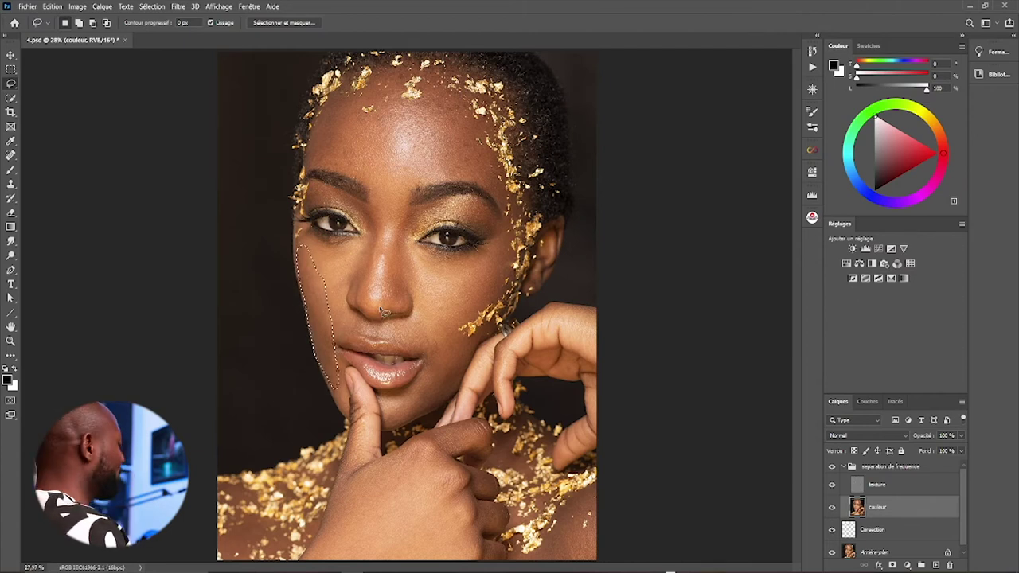
key("ctrl+d")
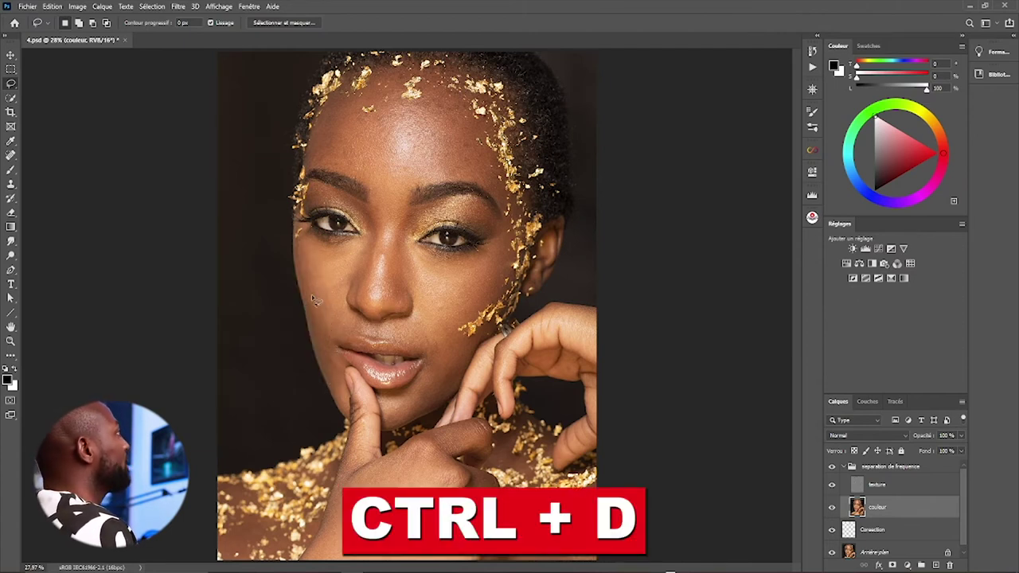
mouse_move(305, 247)
left_mouse_down()
mouse_move(341, 335)
mouse_move(340, 382)
mouse_move(321, 374)
mouse_move(304, 248)
left_mouse_up()
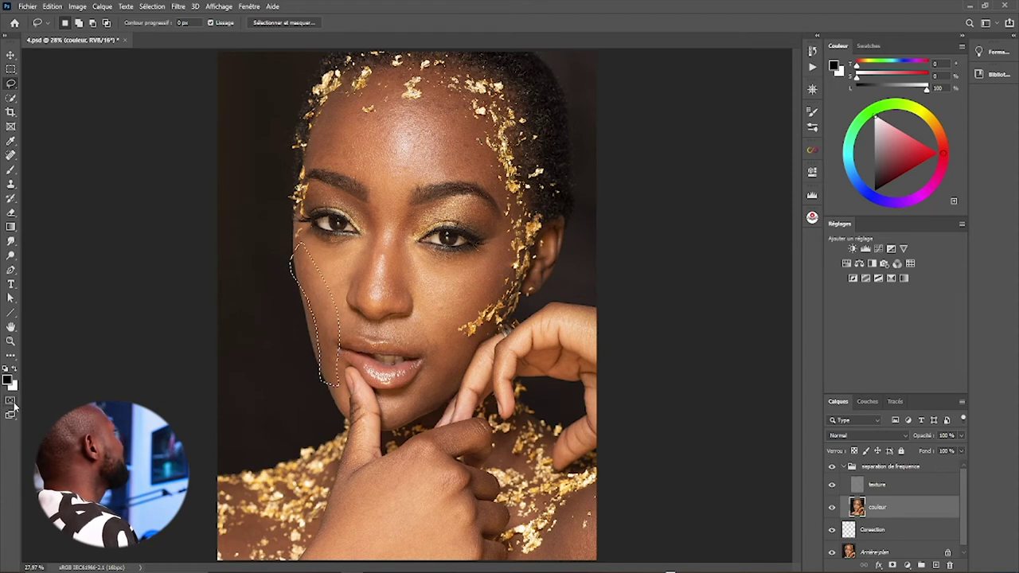
left_click(10, 403)
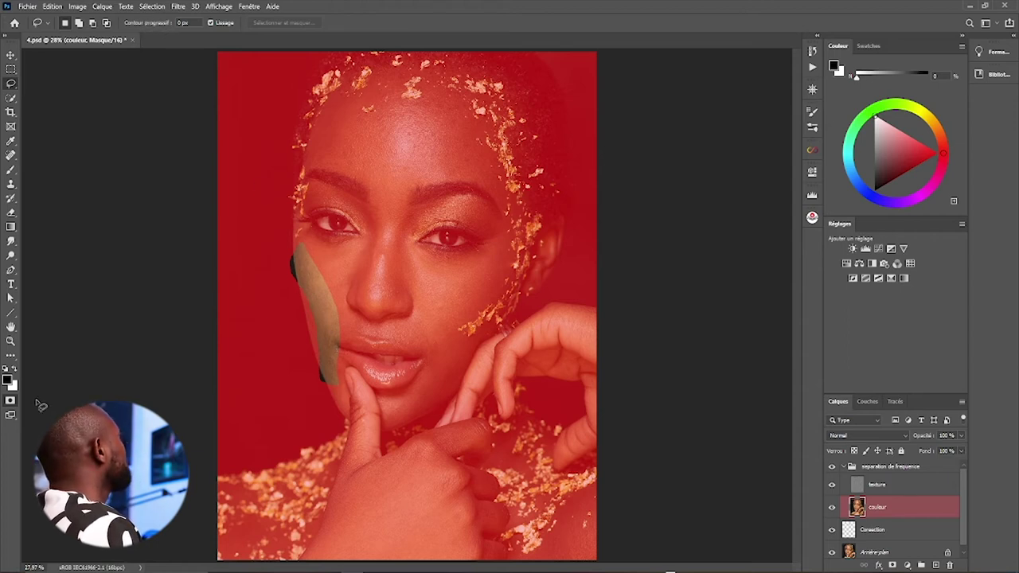
left_click(10, 400)
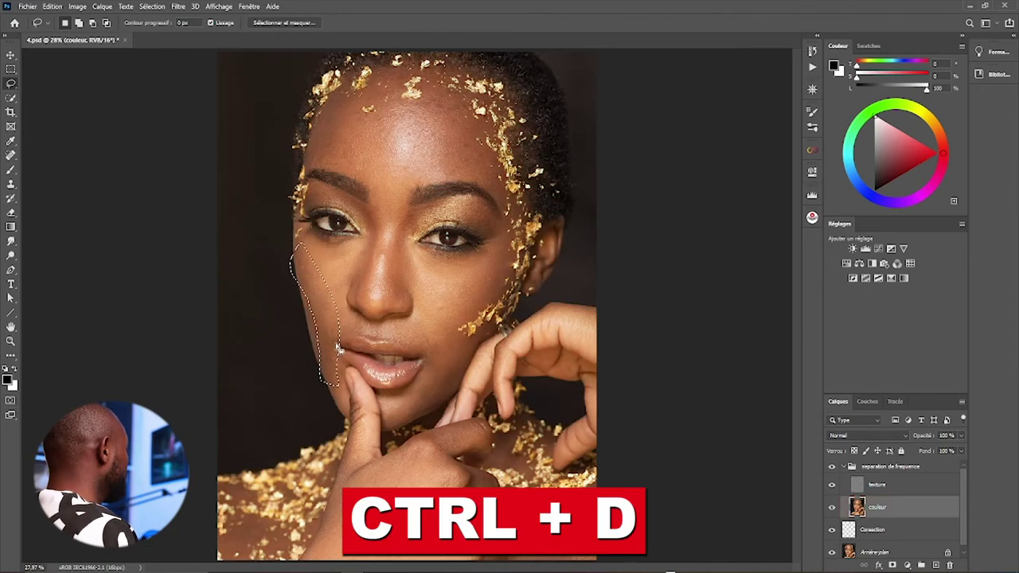
key("ctrl+d")
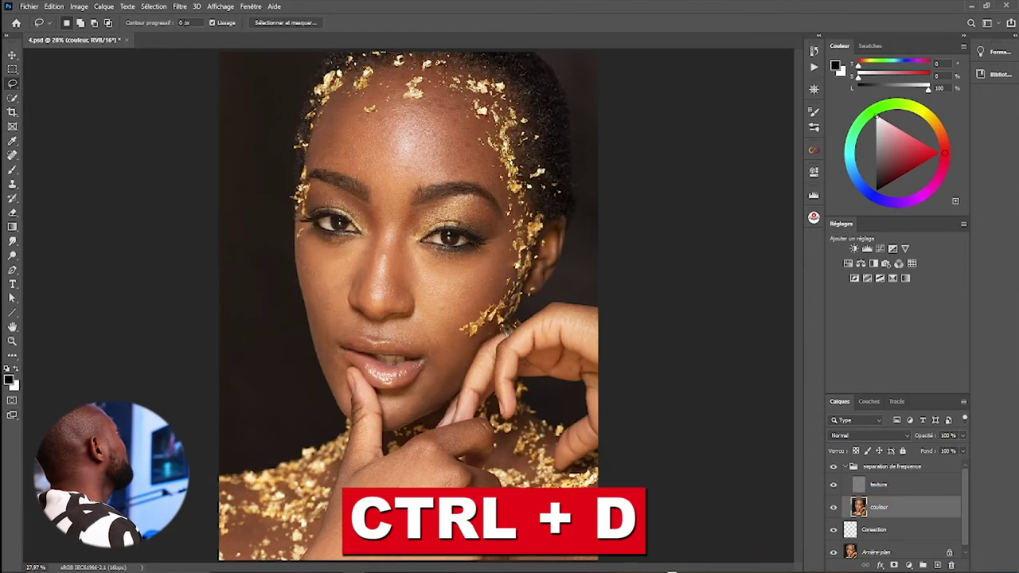
- Set feather to 25 px and lasso the left cheek from below the eye to the lip
left_click(183, 23)
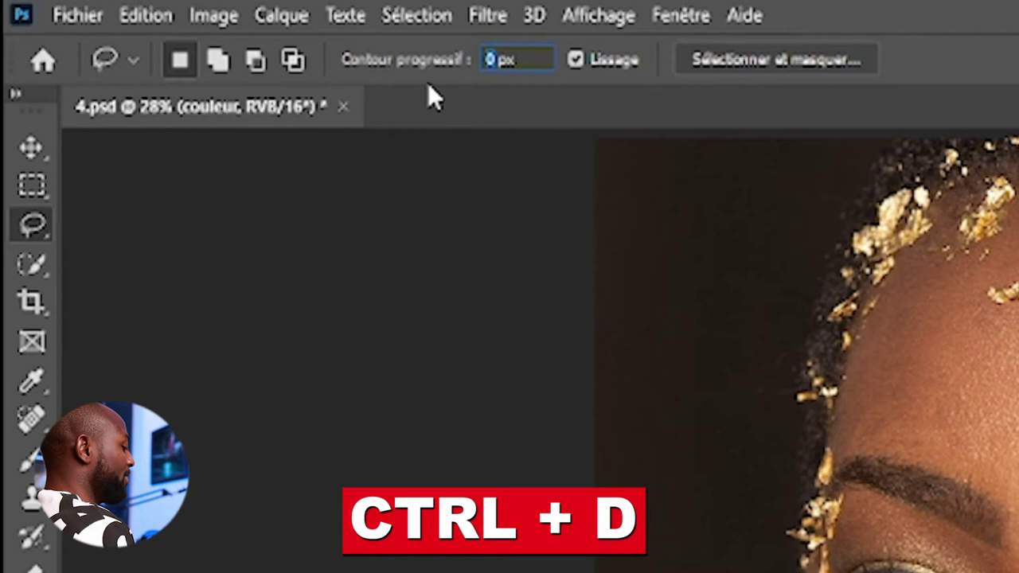
type("25")
key("Return")
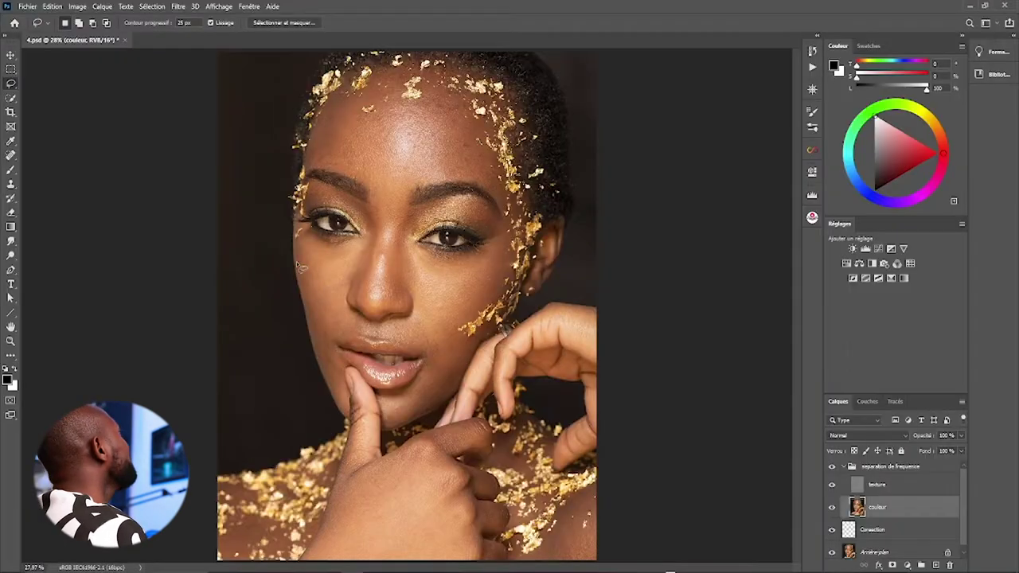
mouse_move(296, 261)
left_mouse_down()
mouse_move(330, 384)
mouse_move(324, 283)
left_mouse_up()
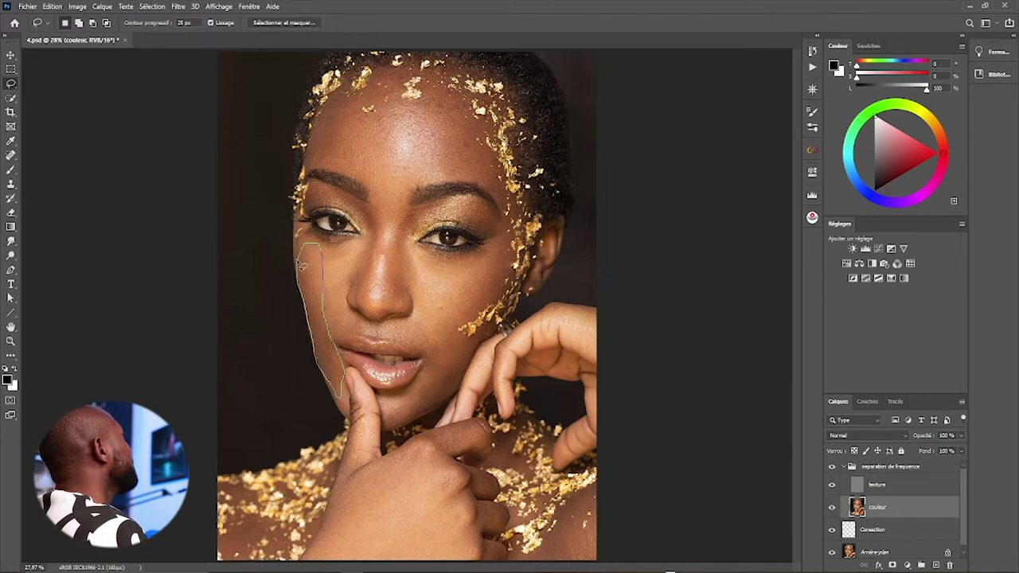
left_click_drag(301, 271, 298, 262)
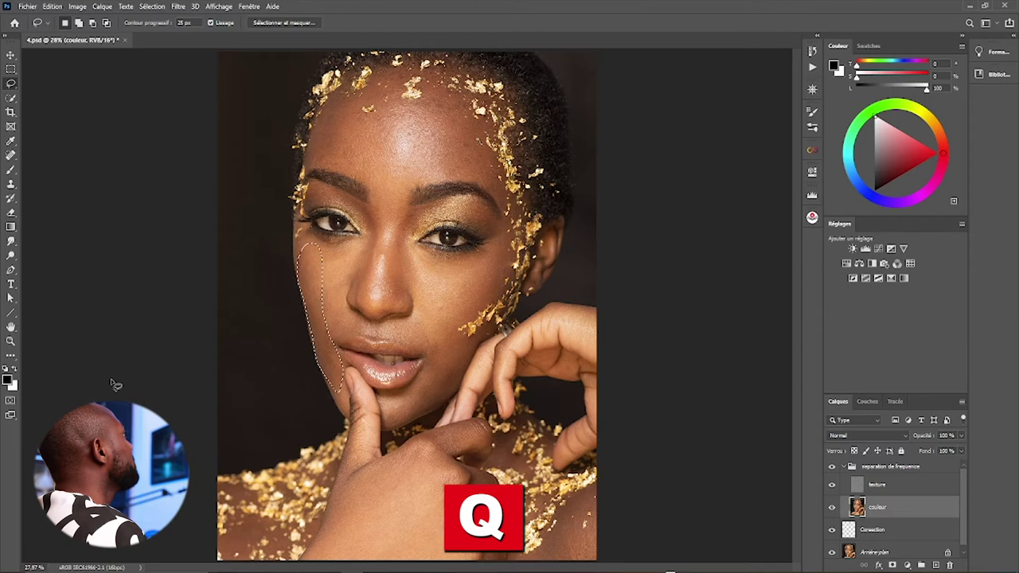
key("q")
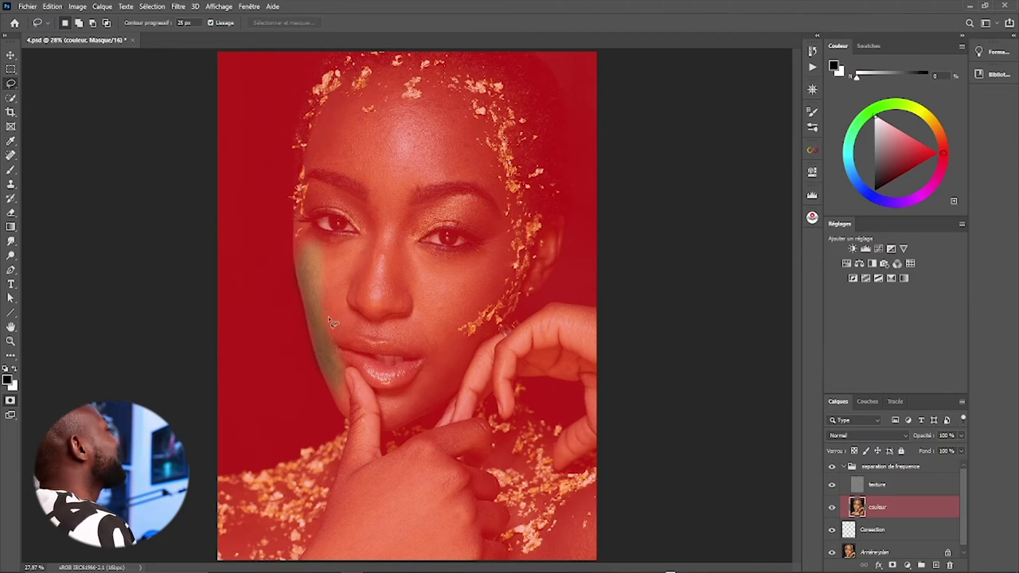
key("q")
mouse_move(312, 253)
left_mouse_down()
mouse_move(339, 356)
mouse_move(302, 253)
mouse_move(310, 248)
left_mouse_up()
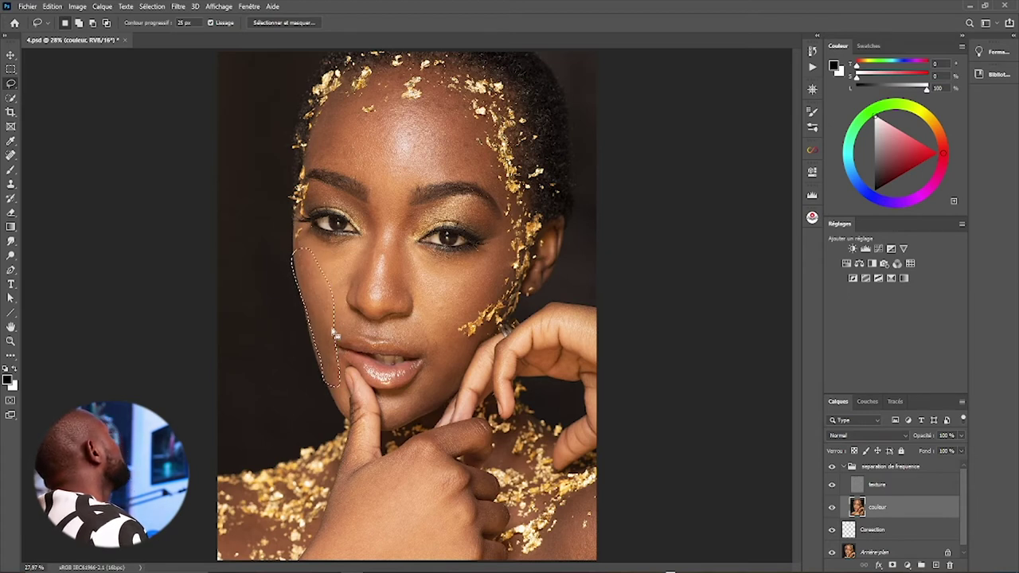
left_click(177, 6)
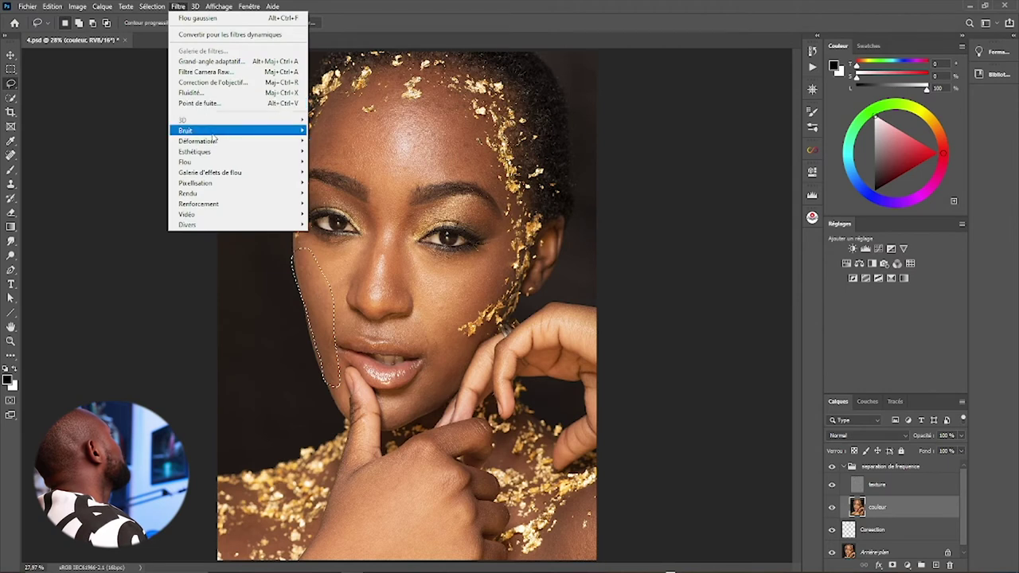
mouse_move(236, 161)
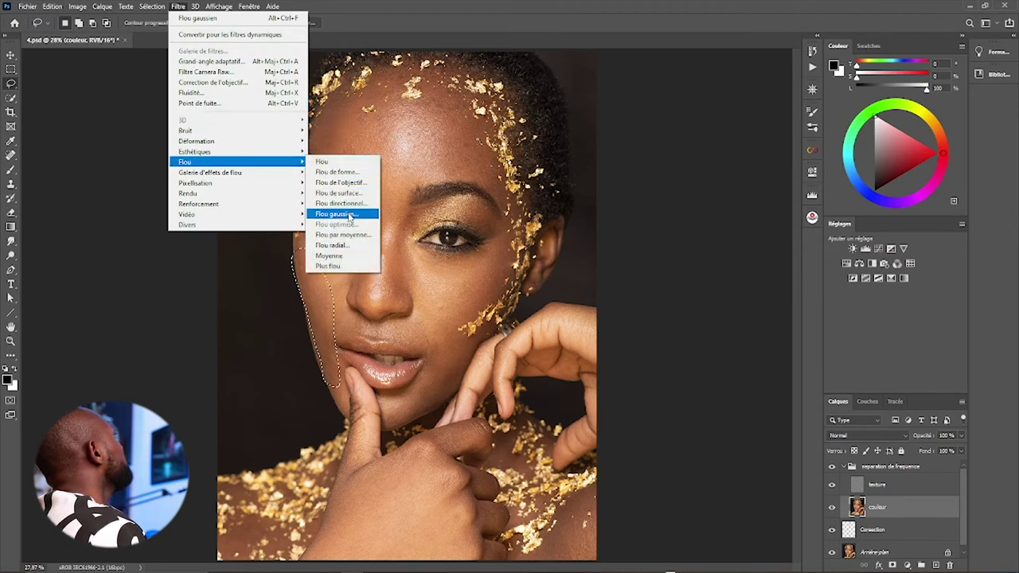
- Blur the selected cheek with a 15,3-pixel Gaussian blur, then deselect
left_click(349, 215)
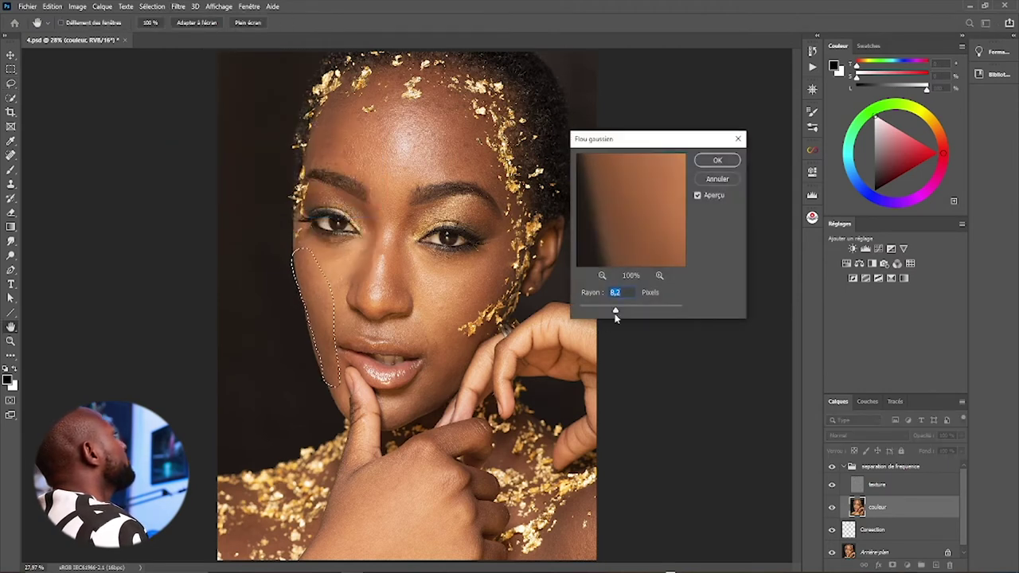
mouse_move(614, 314)
left_mouse_down()
mouse_move(594, 312)
mouse_move(645, 310)
left_mouse_up()
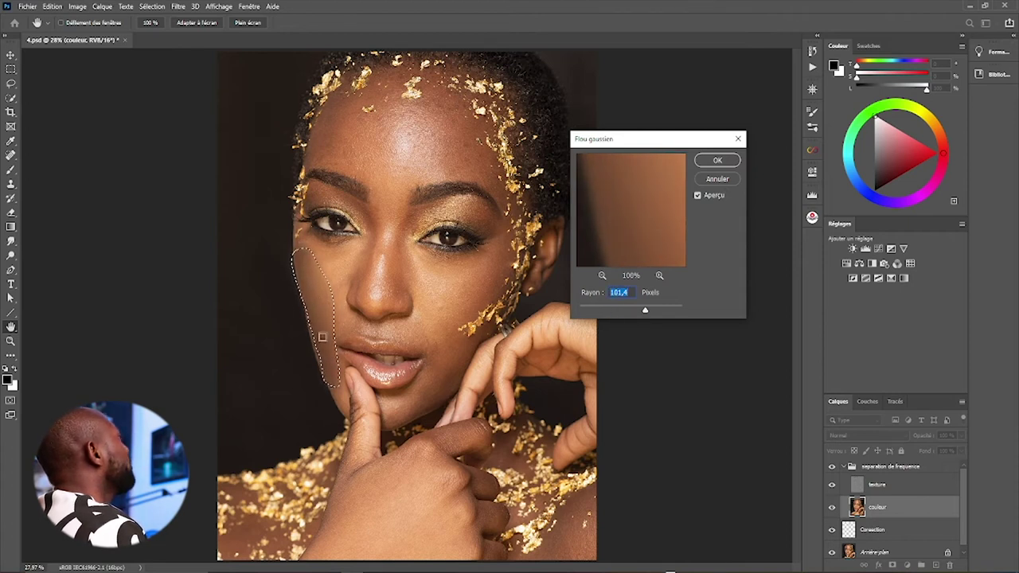
left_click_drag(644, 311, 565, 311)
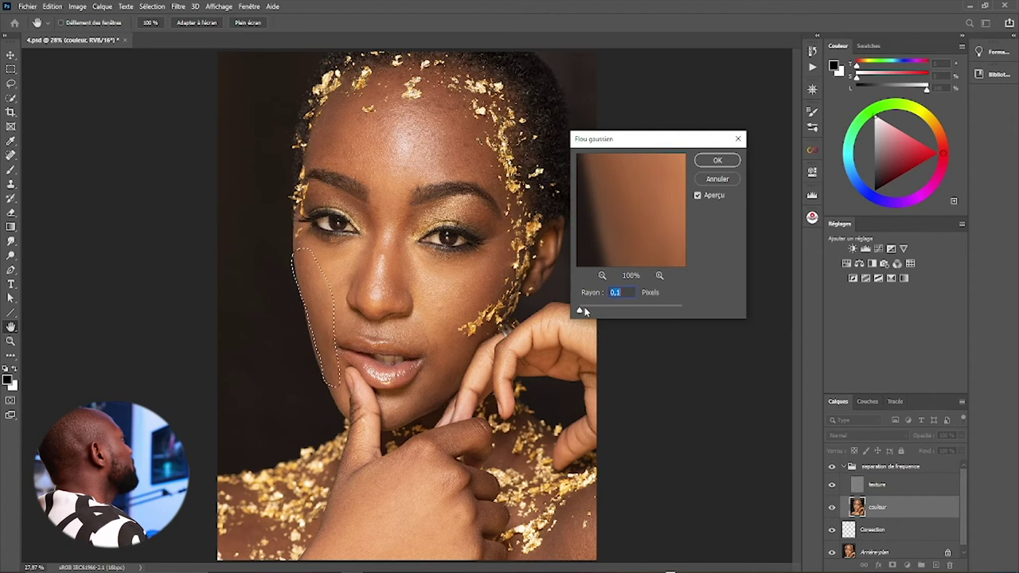
left_click_drag(581, 311, 594, 312)
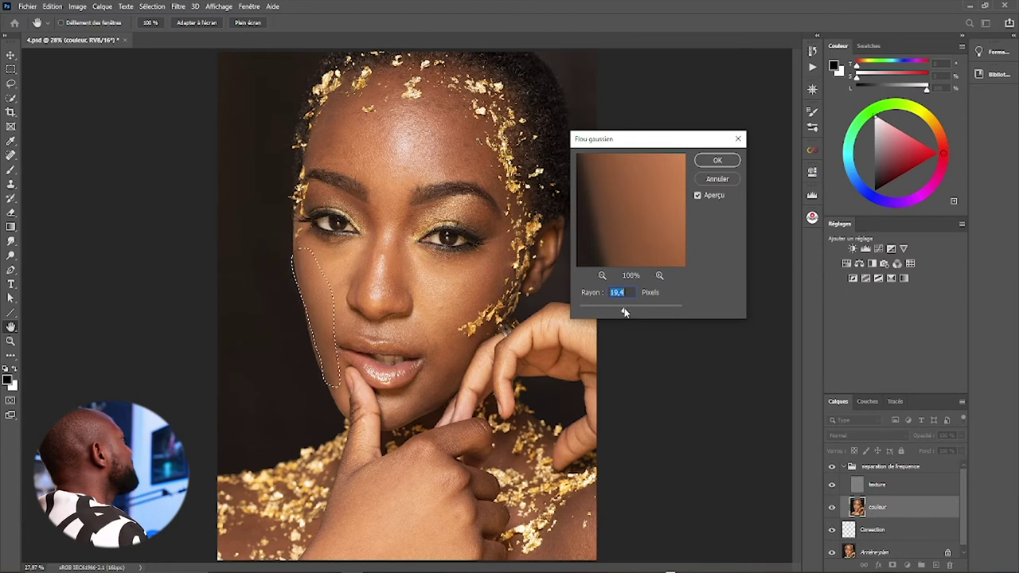
left_click_drag(627, 310, 623, 311)
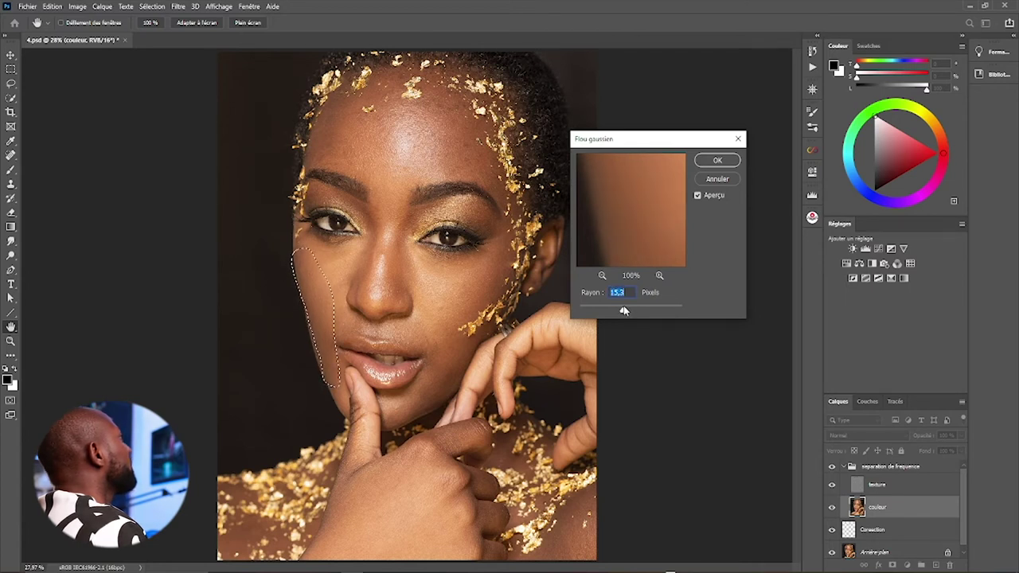
left_click(716, 160)
key("ctrl+d")
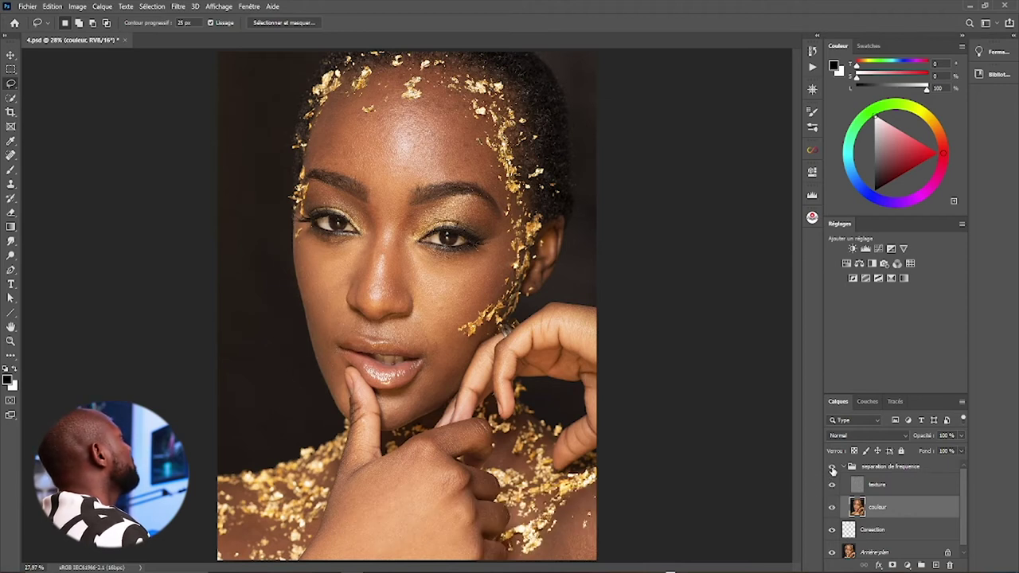
- Lasso the jaw patch between lip and hand, apply a 10-pixel Gaussian blur, and deselect
left_click(832, 468)
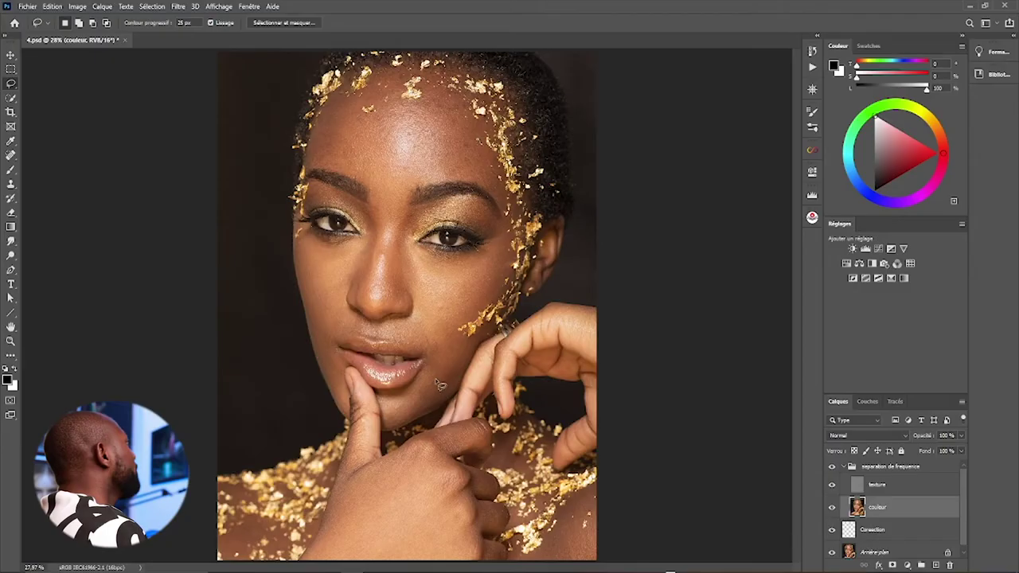
mouse_move(395, 406)
left_mouse_down()
mouse_move(471, 356)
mouse_move(430, 380)
left_mouse_up()
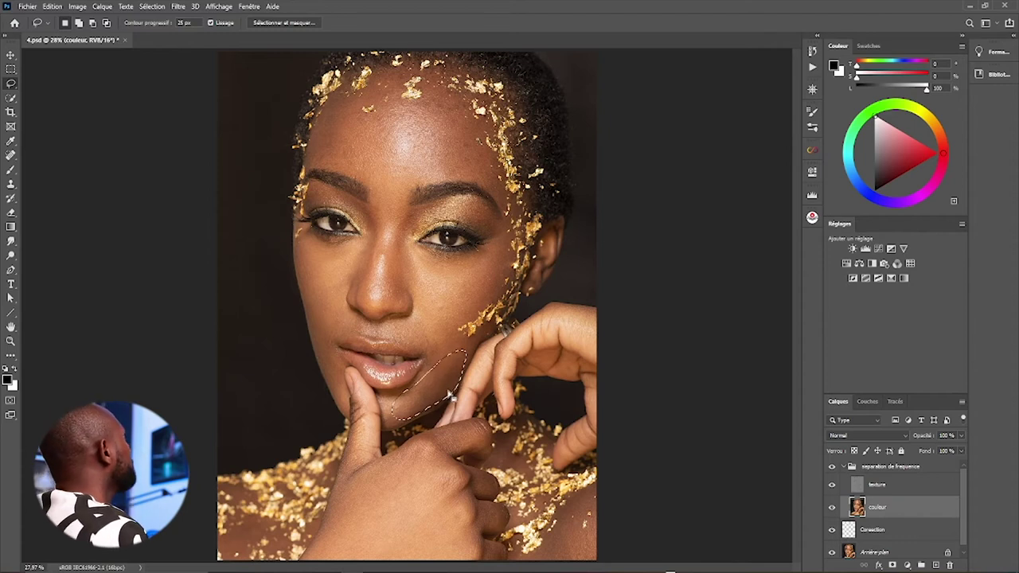
left_click(178, 7)
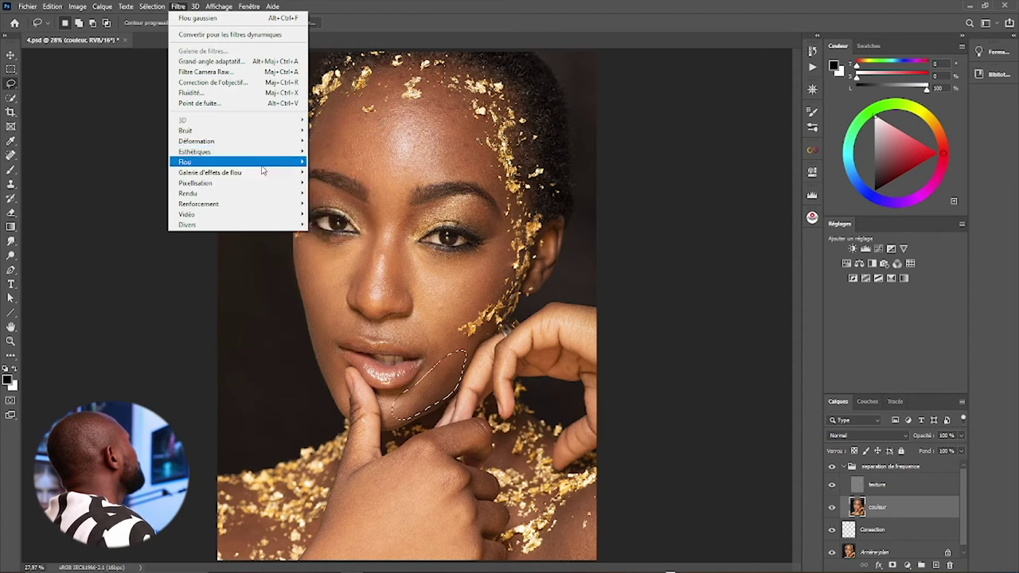
mouse_move(236, 162)
left_click(348, 215)
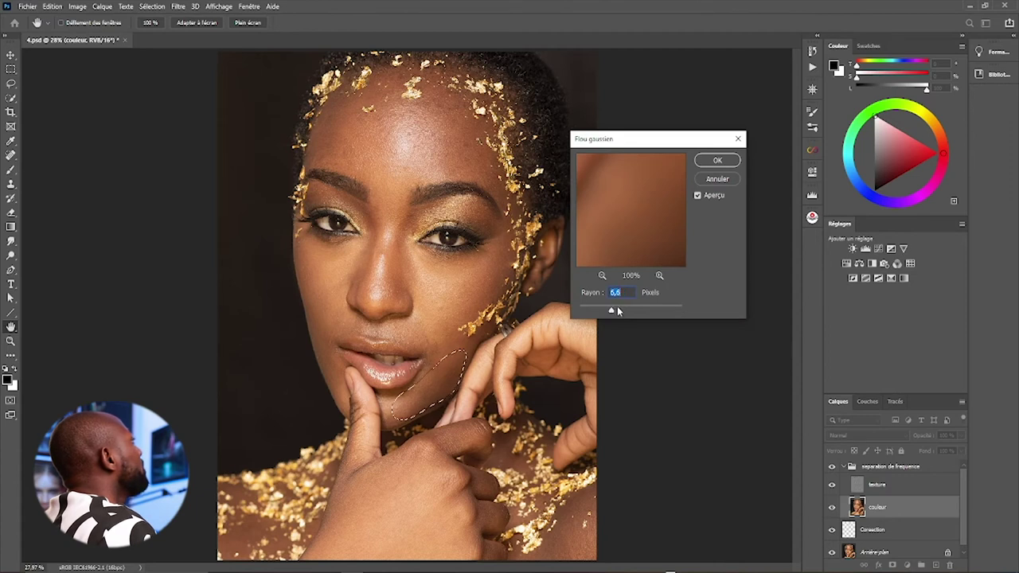
left_click_drag(612, 310, 628, 311)
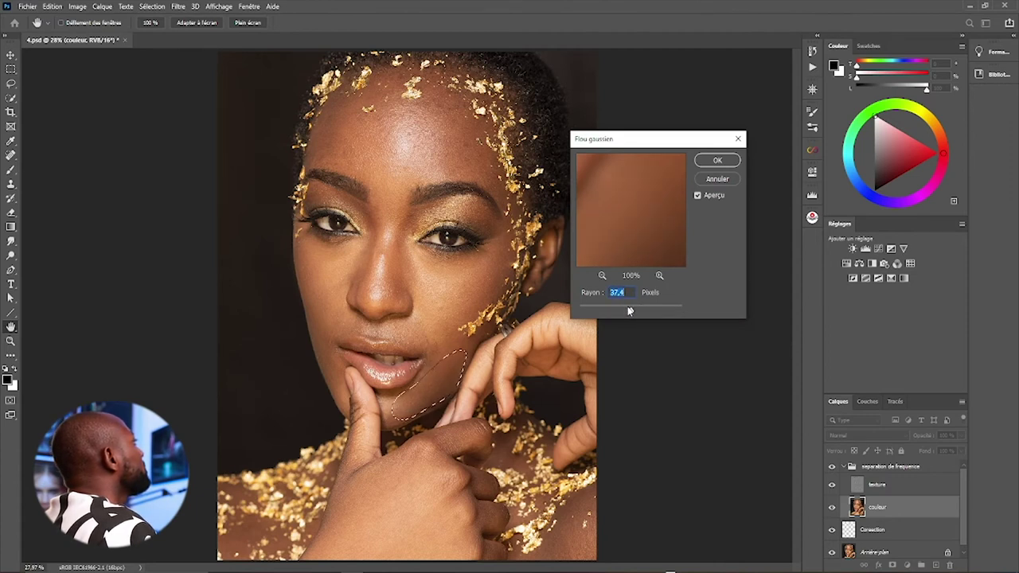
left_click(715, 161)
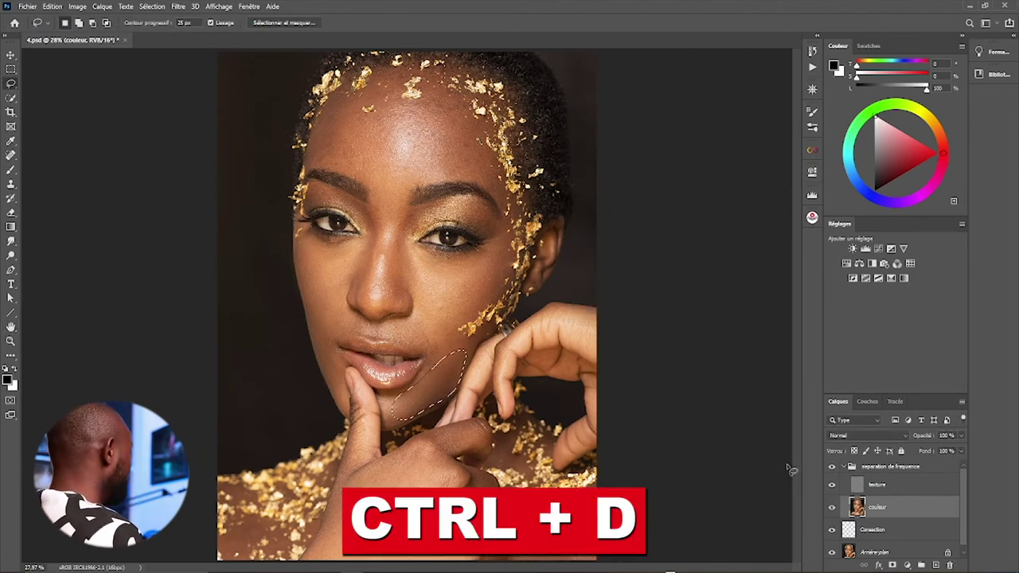
key("ctrl+d")
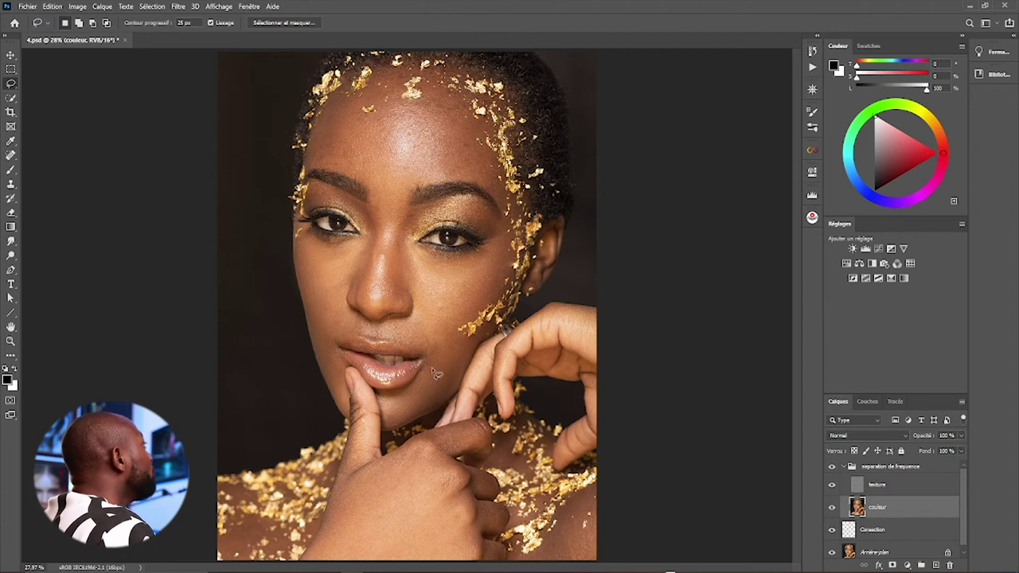
- Toggle the séparation de fréquence group off and on to compare the retouch
left_click(831, 467)
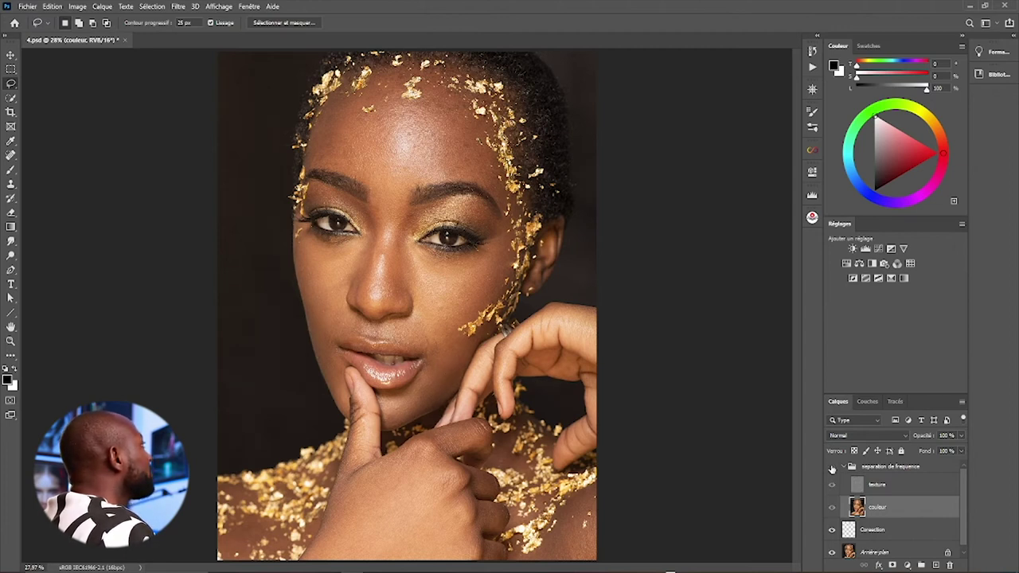
left_click(832, 469)
left_click(832, 468)
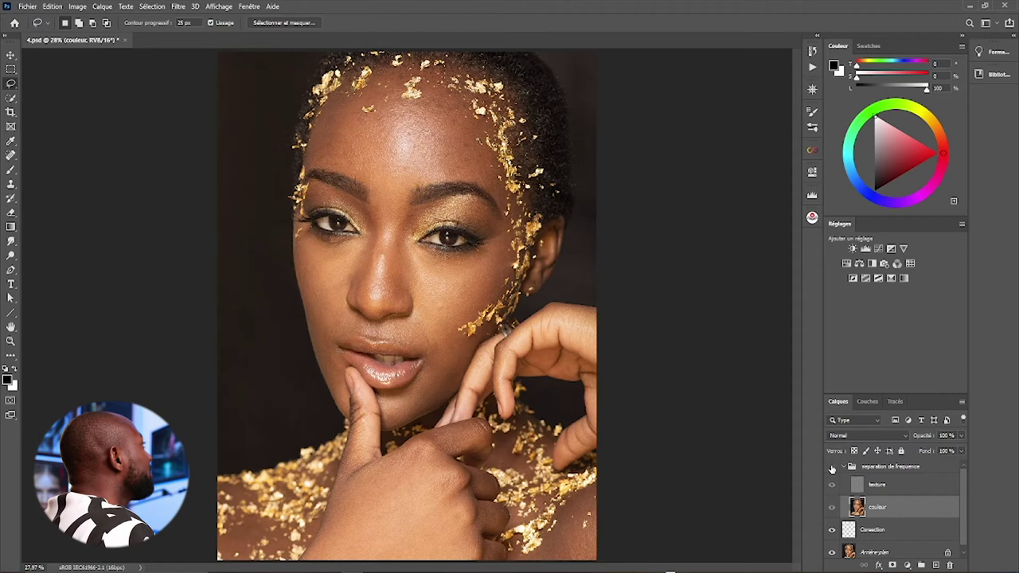
left_click(831, 468)
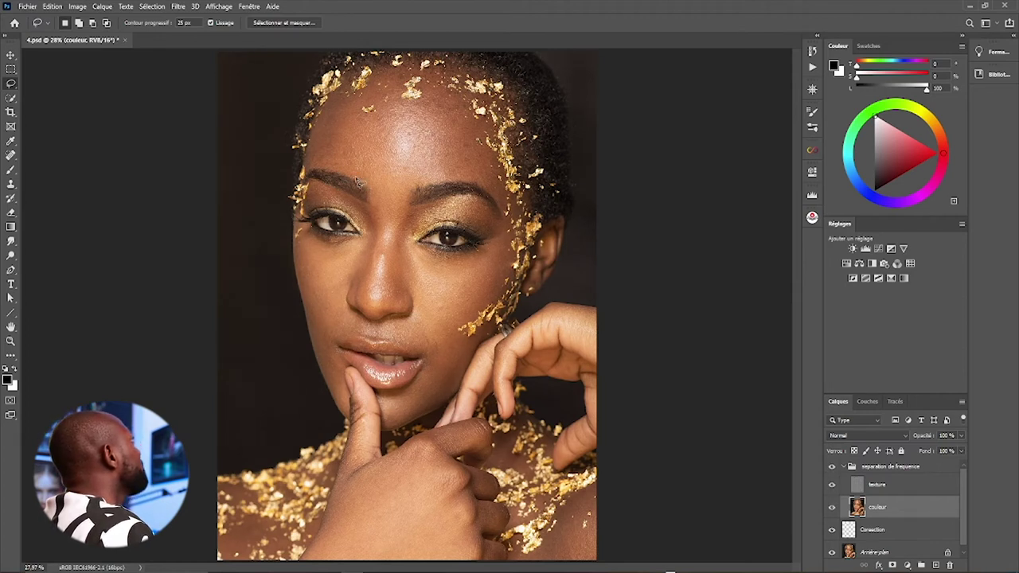
- Lasso the forehead from hairline to brows and bring up the Filter menu
left_click_drag(356, 177, 350, 118)
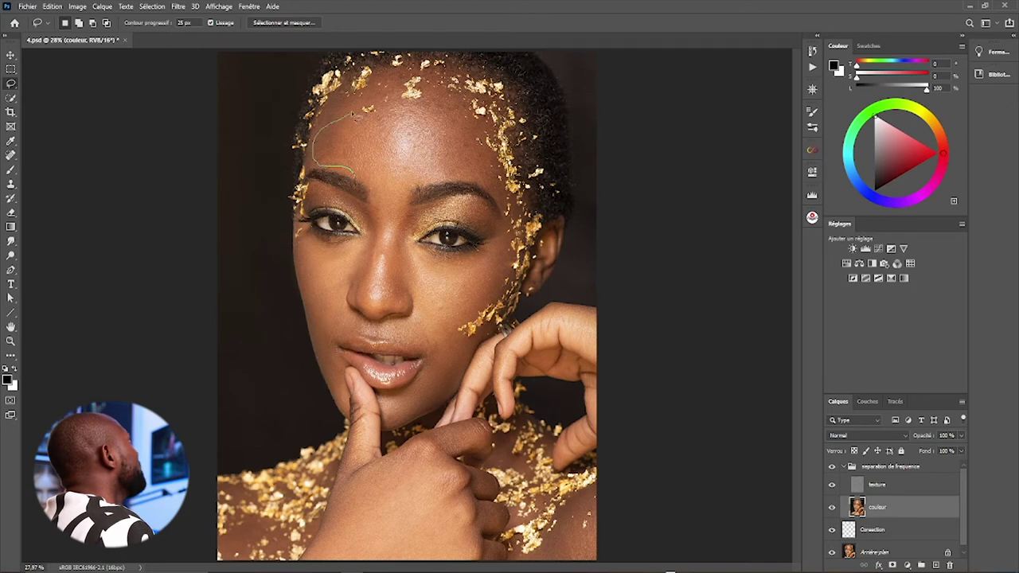
left_click_drag(469, 106, 495, 155)
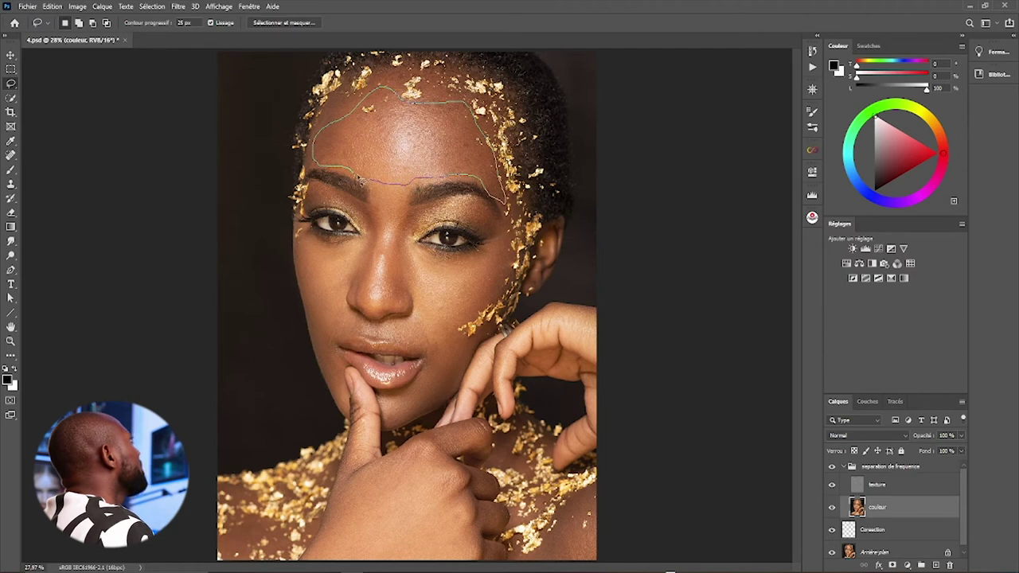
left_click_drag(356, 176, 354, 176)
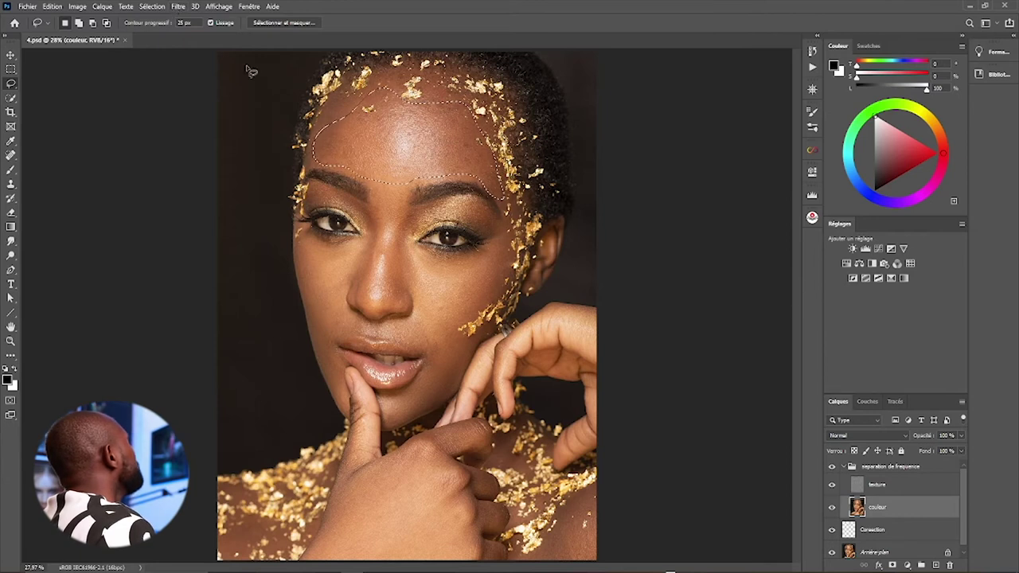
left_click(177, 7)
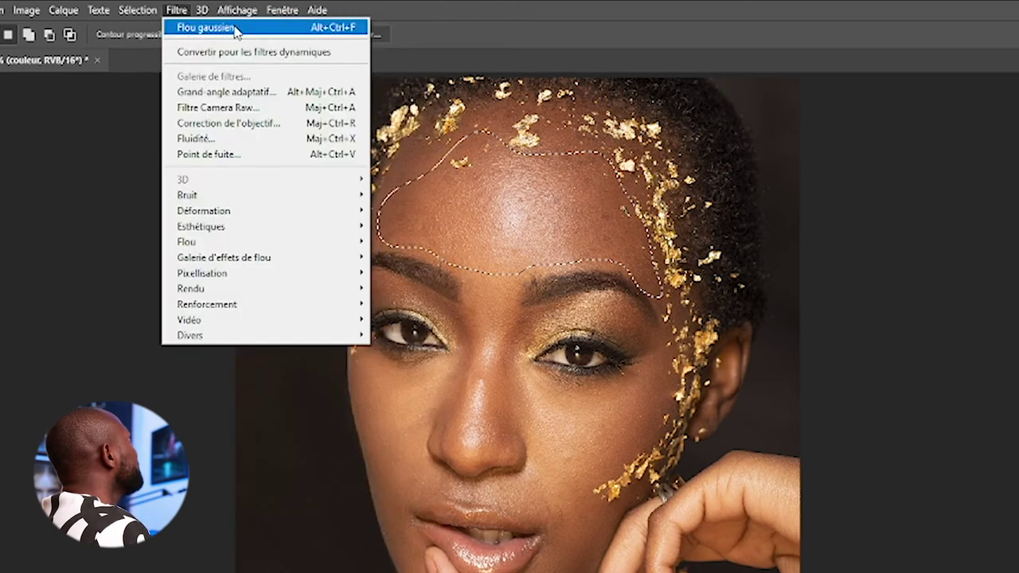
mouse_move(239, 241)
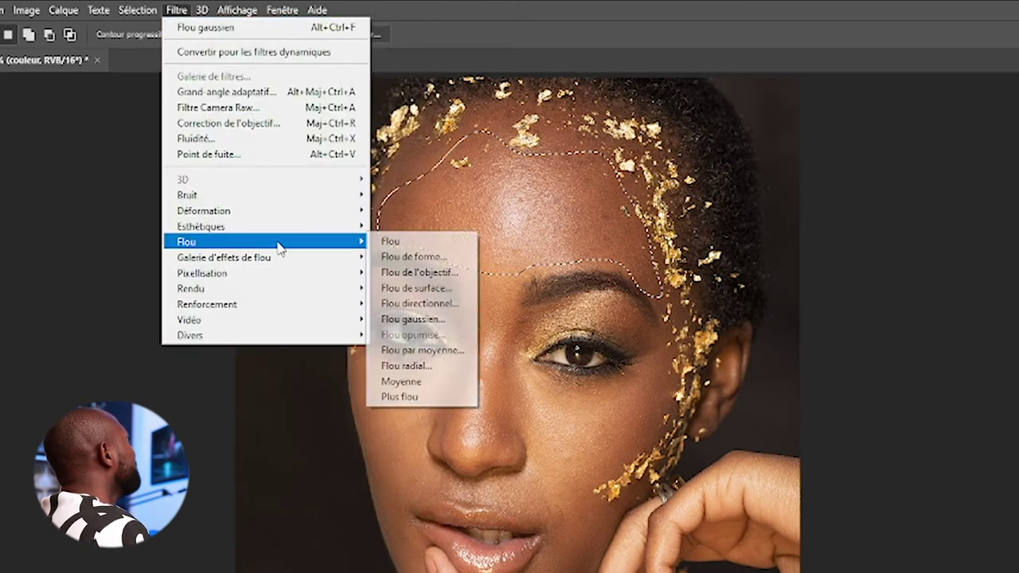
- Apply a 27,7-pixel Gaussian blur to the forehead, deselect, and toggle the group to compare
left_click(413, 320)
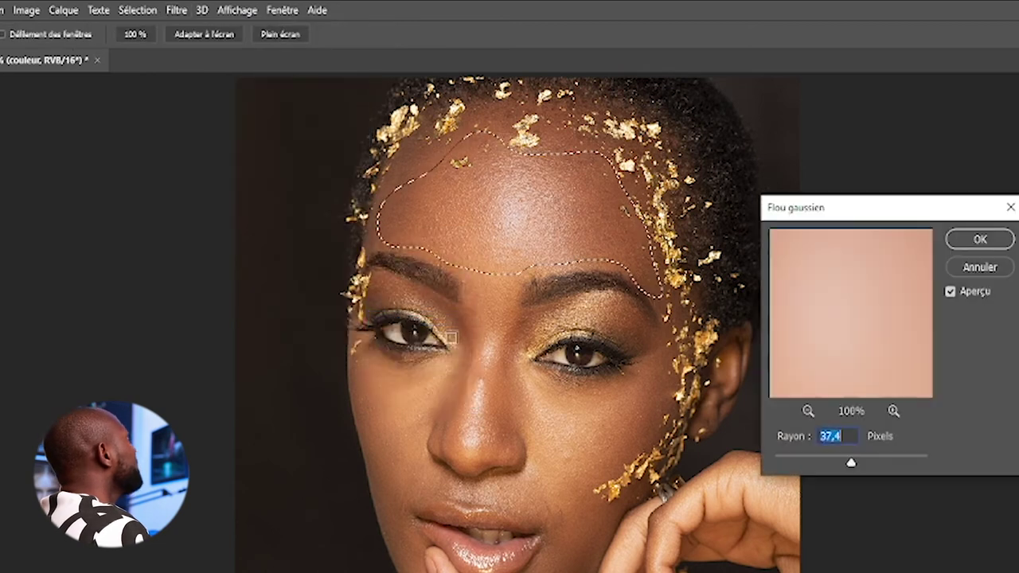
left_click_drag(621, 307, 600, 310)
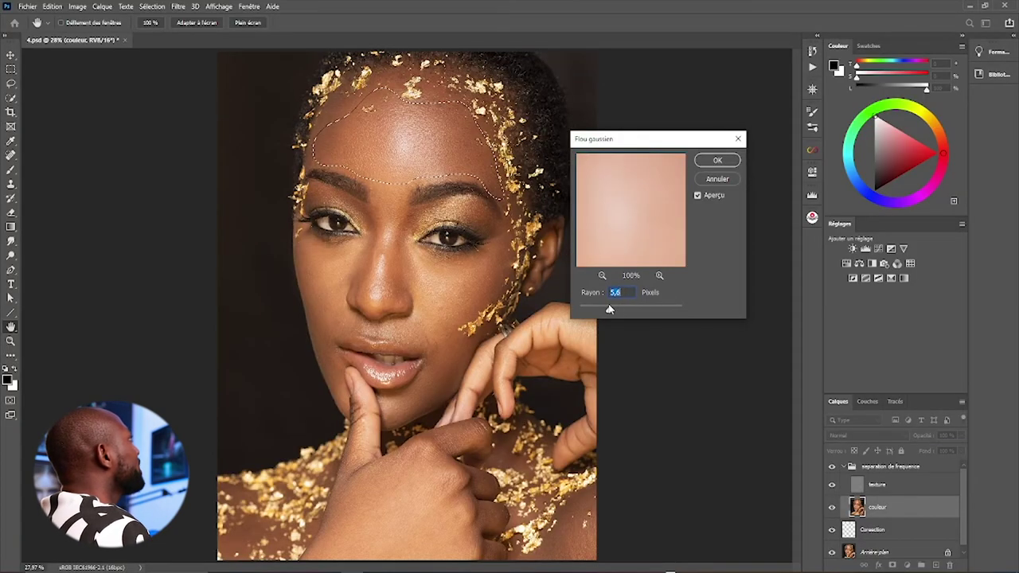
mouse_move(607, 311)
left_mouse_down()
mouse_move(669, 308)
mouse_move(614, 308)
left_mouse_up()
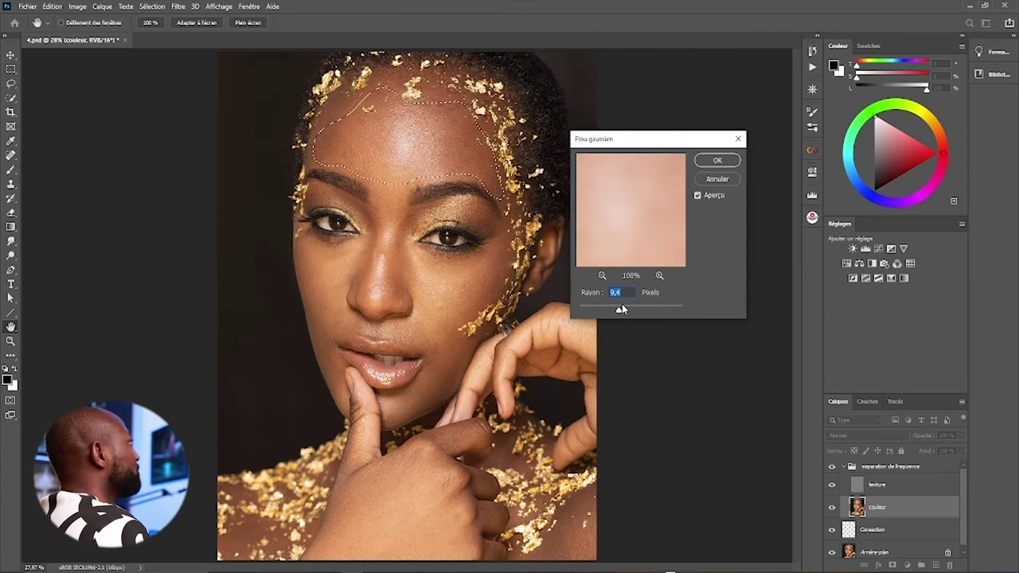
left_click_drag(624, 310, 627, 310)
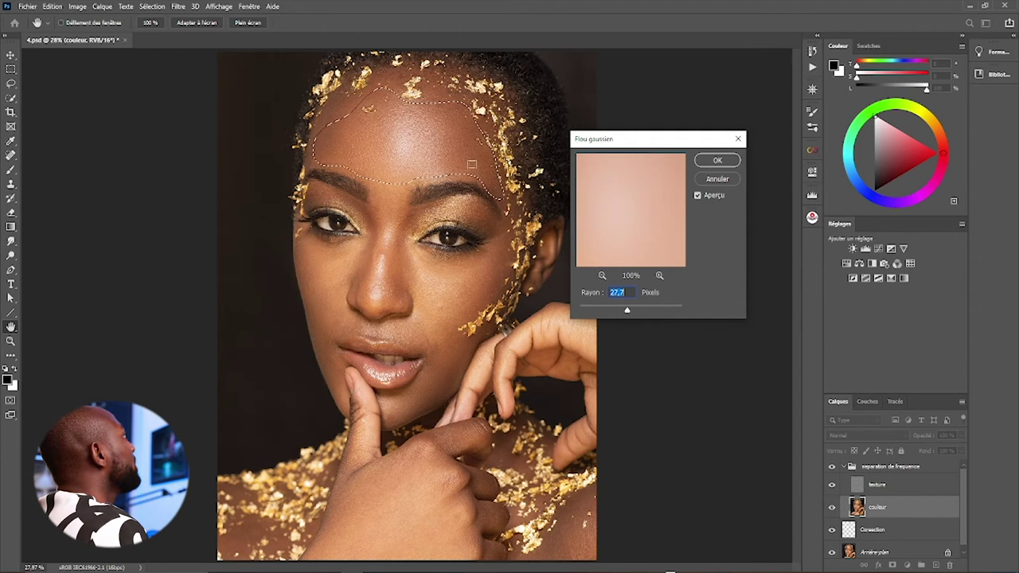
left_click(715, 162)
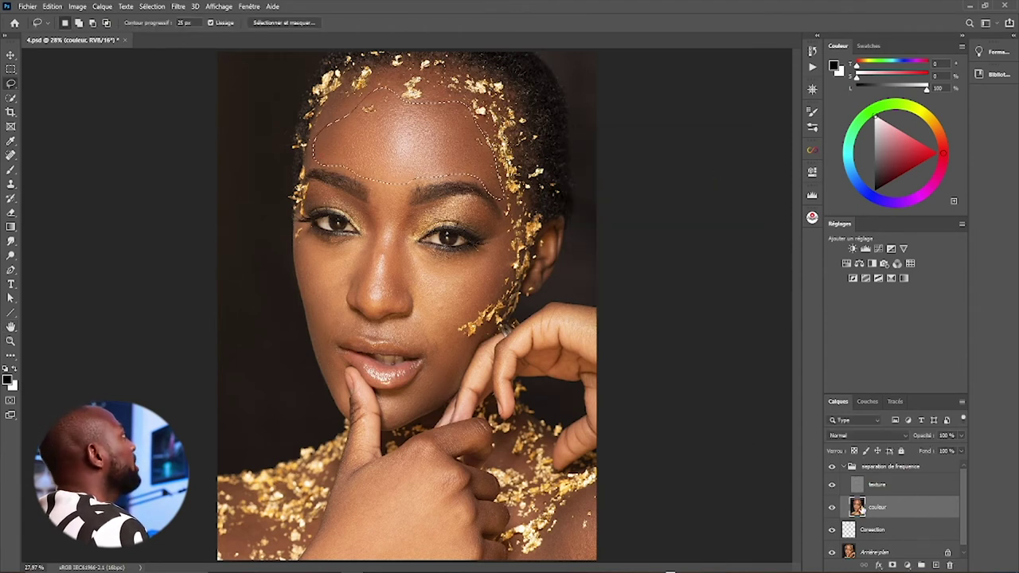
key("ctrl+d")
left_click(832, 467)
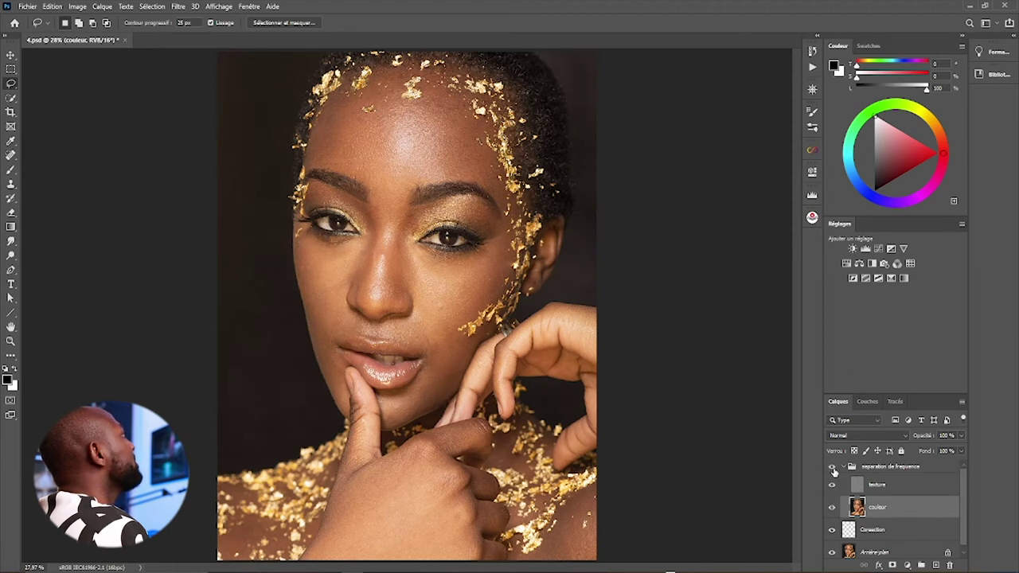
left_click(832, 468)
- Lasso under the right eye and apply a 7,2-pixel Gaussian blur
left_click(833, 468)
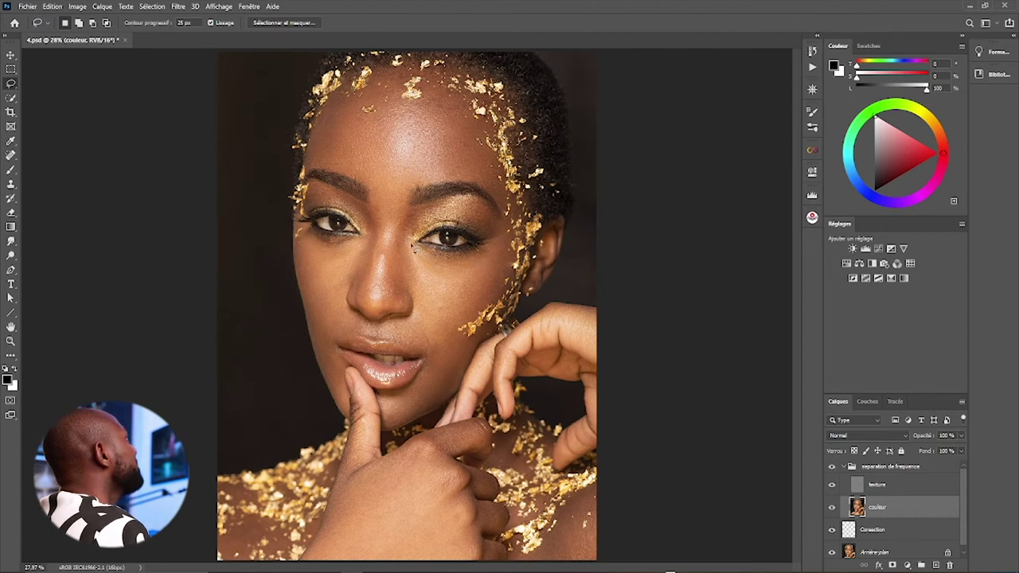
left_click_drag(474, 256, 502, 260)
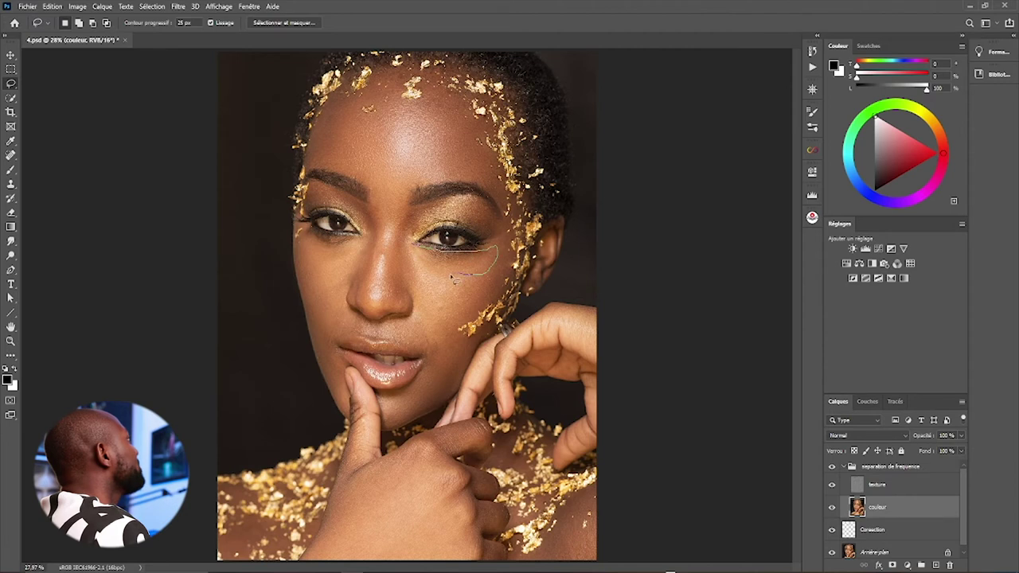
left_click_drag(410, 249, 409, 249)
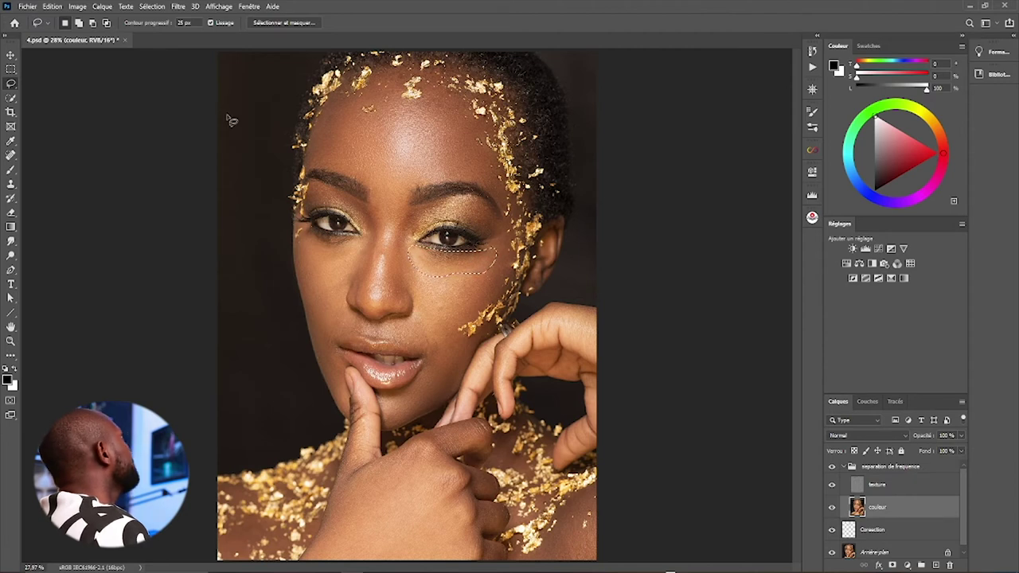
left_click(178, 6)
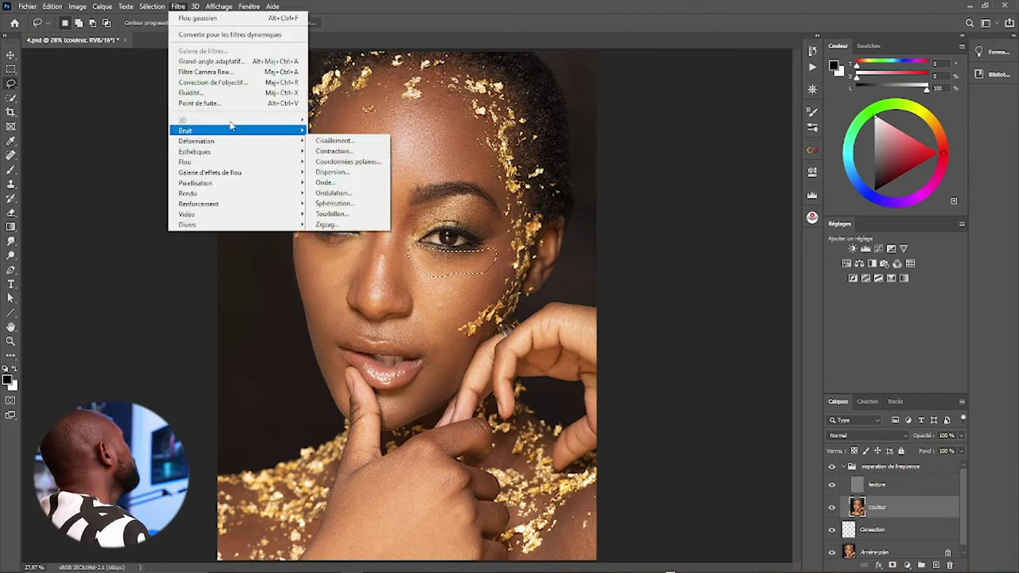
mouse_move(239, 162)
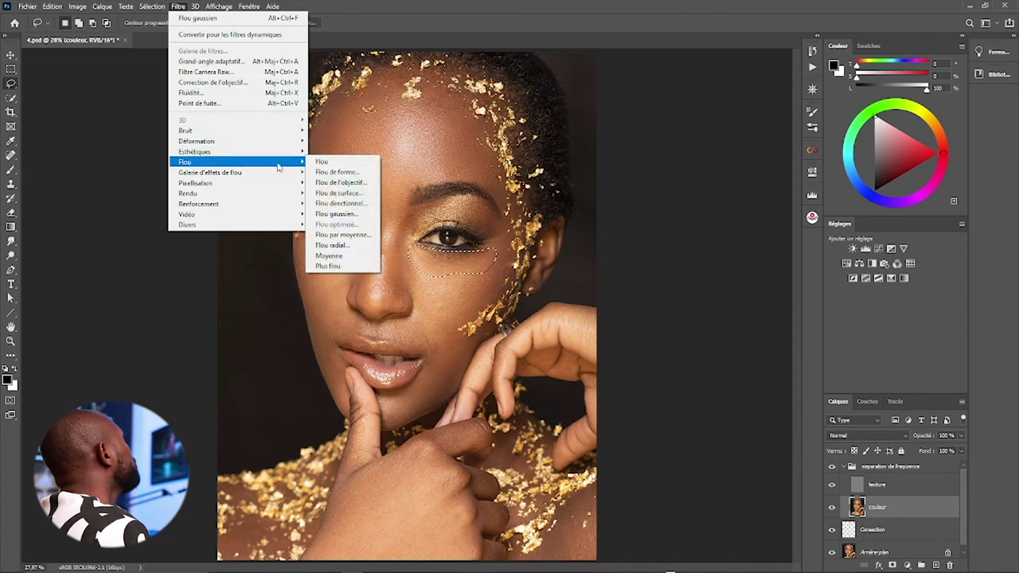
left_click(346, 216)
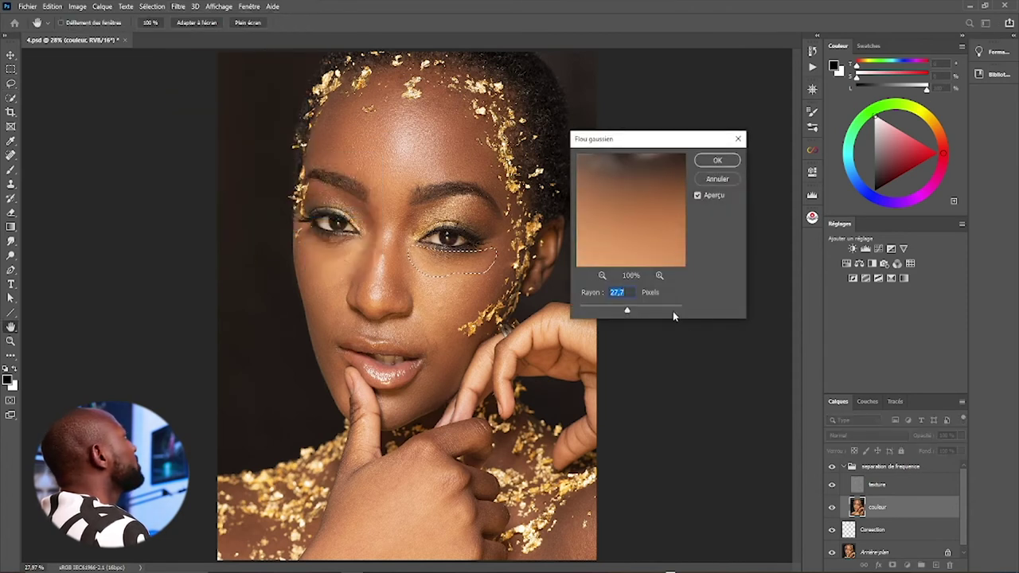
left_click_drag(649, 309, 614, 310)
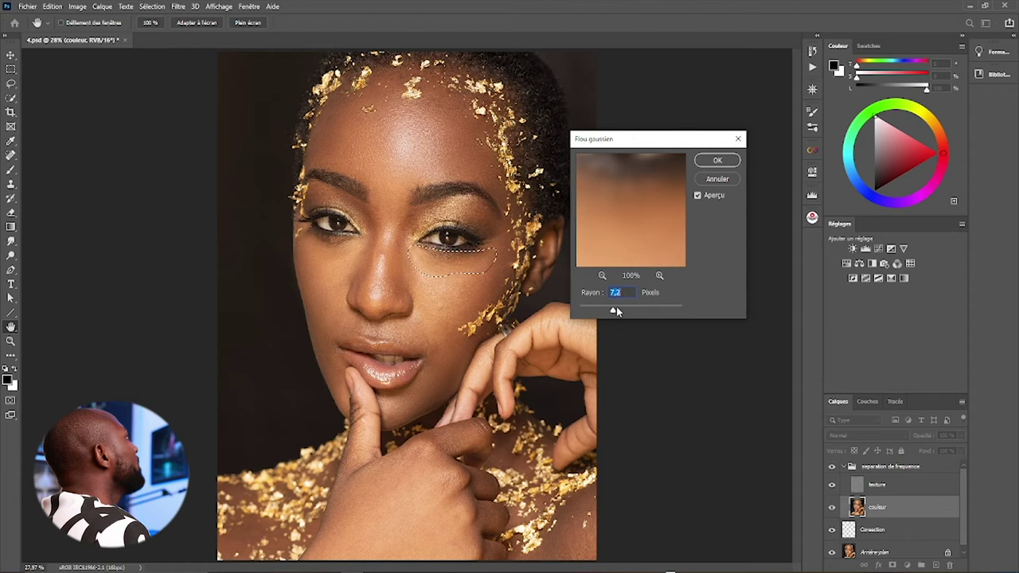
left_click(711, 161)
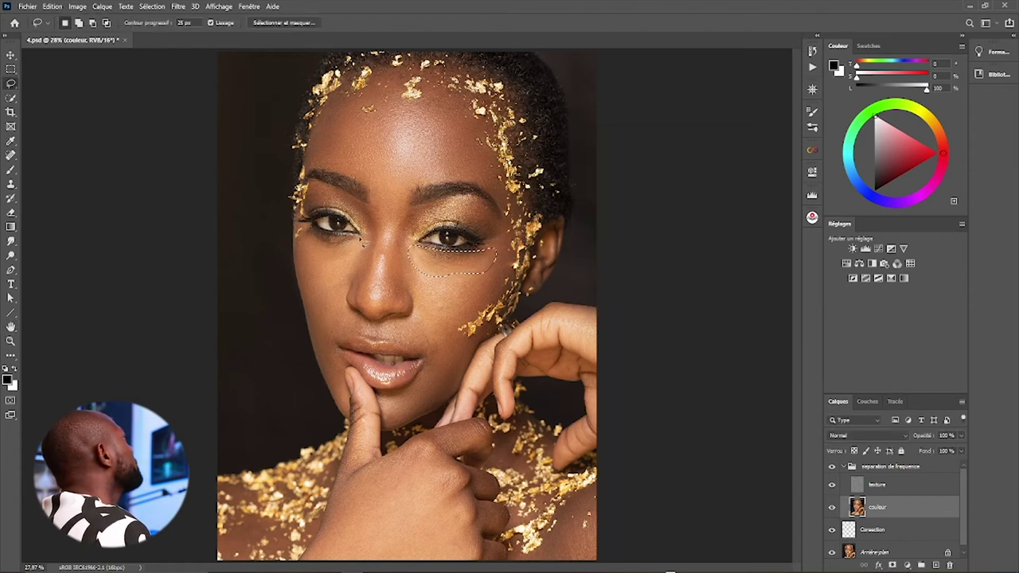
- Lasso under the left eye, apply a 5,0-pixel Gaussian blur, and deselect
left_click_drag(355, 235, 317, 233)
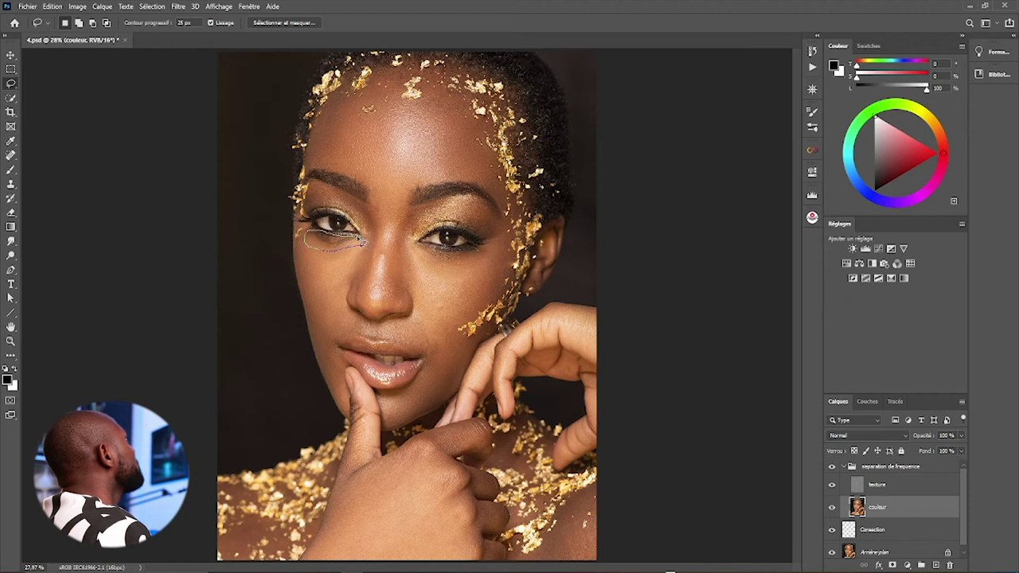
left_click_drag(362, 241, 362, 241)
left_click(177, 7)
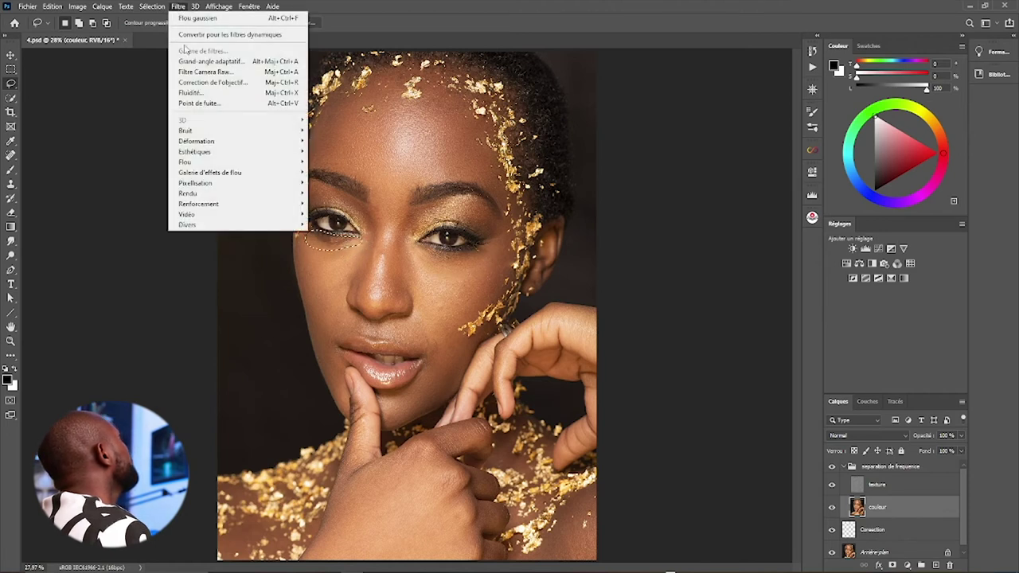
mouse_move(184, 161)
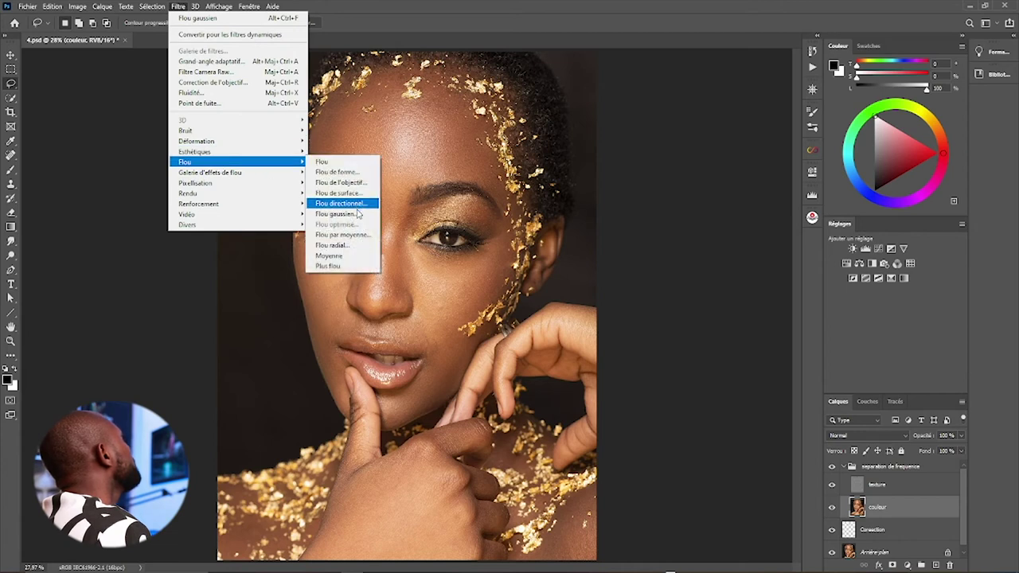
left_click(357, 213)
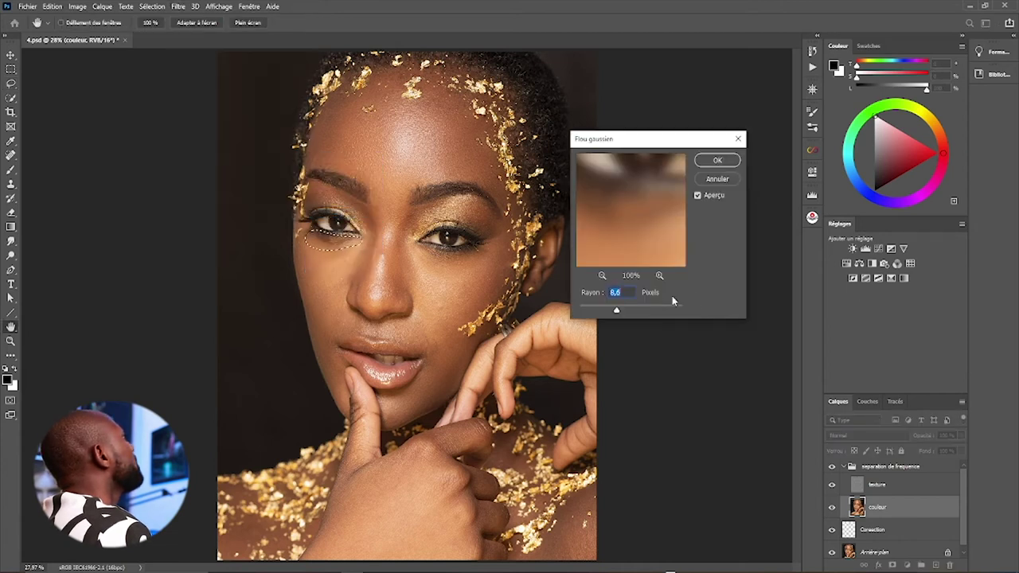
left_click_drag(616, 310, 606, 309)
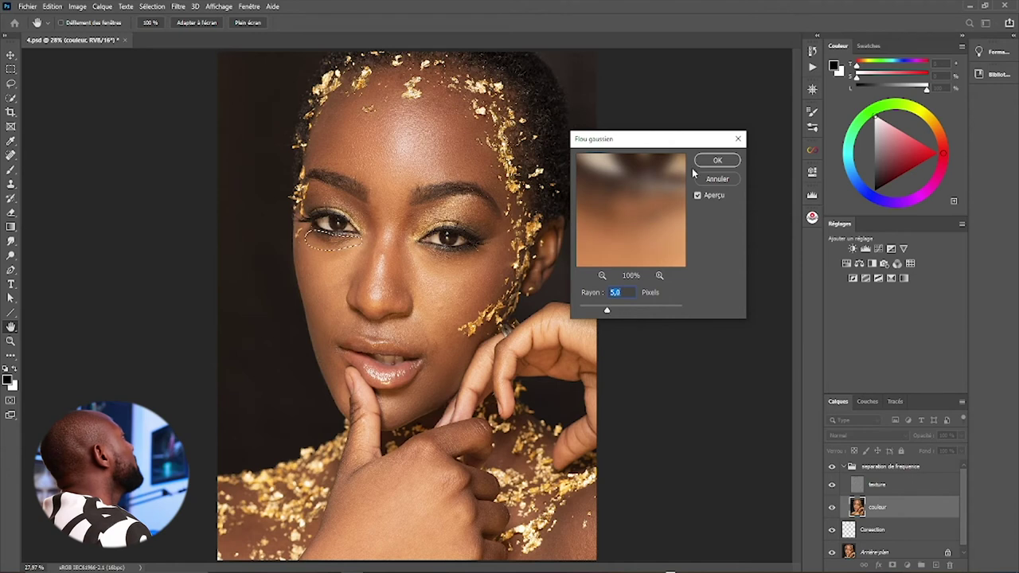
left_click(716, 160)
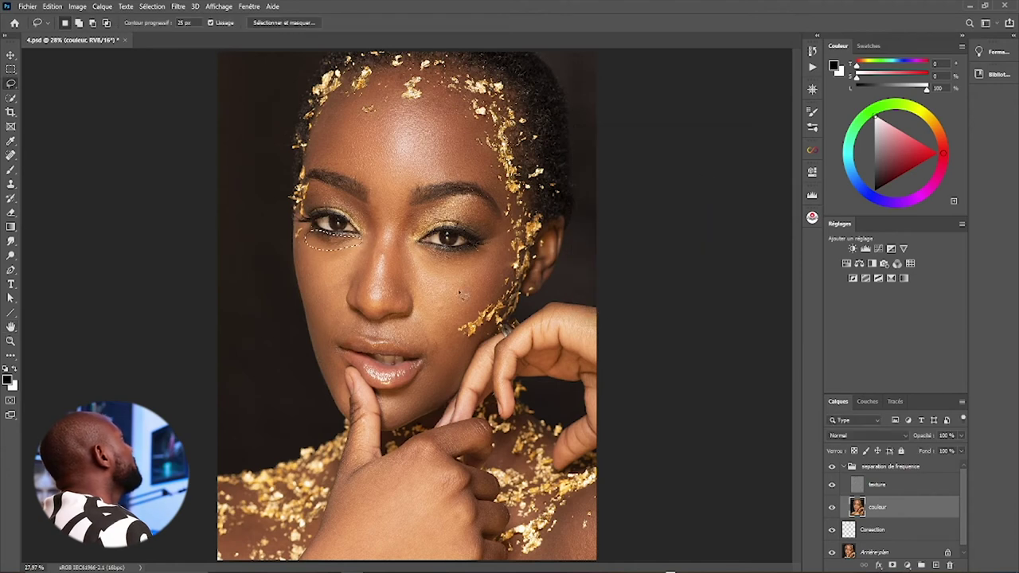
key("ctrl+d")
- Lasso the cheek patch beside the nose, blur it at 36,4 pixels, and deselect
mouse_move(435, 351)
left_mouse_down()
mouse_move(470, 327)
mouse_move(495, 280)
left_mouse_up()
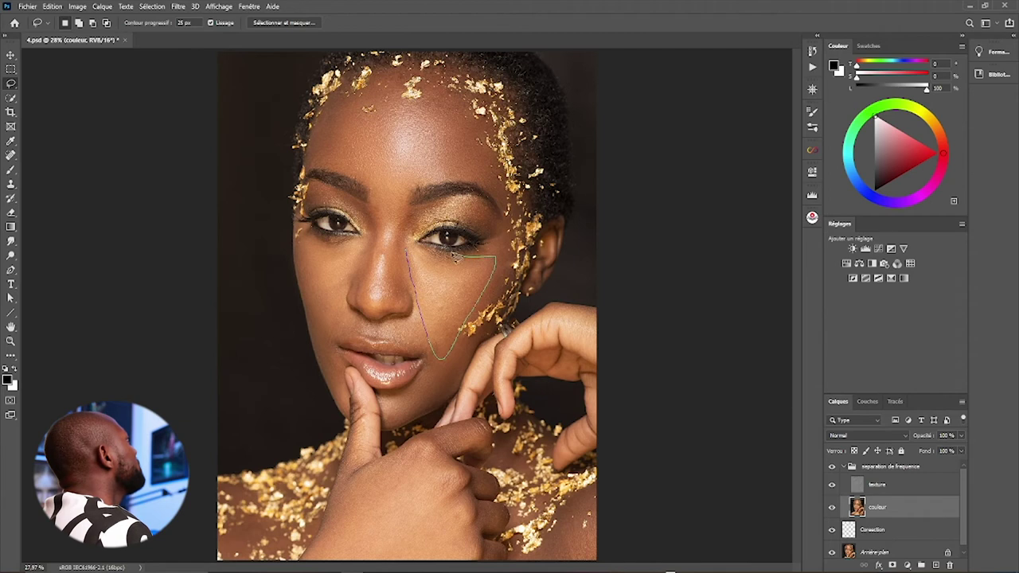
left_click_drag(406, 257, 404, 250)
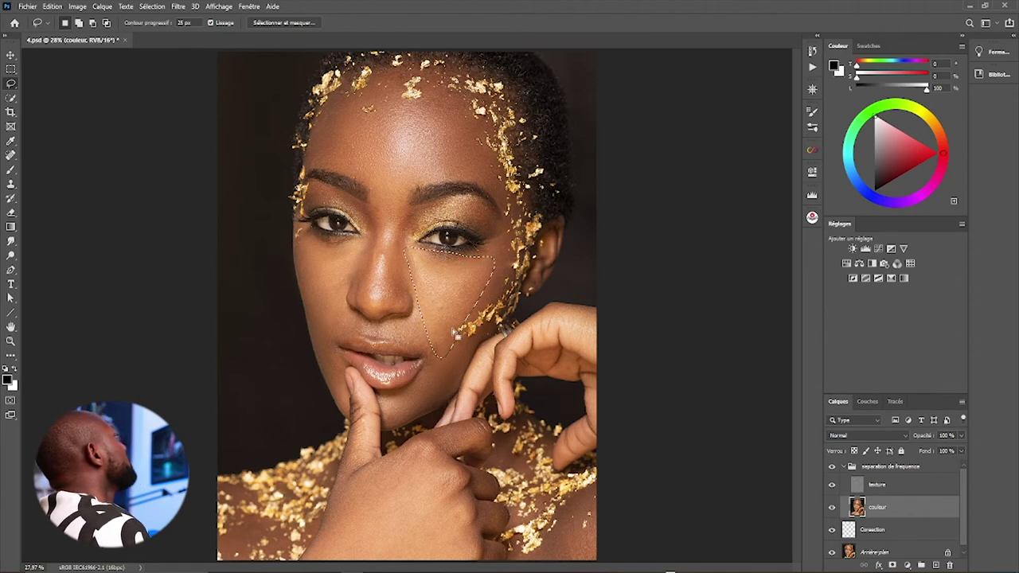
left_click(178, 7)
mouse_move(185, 161)
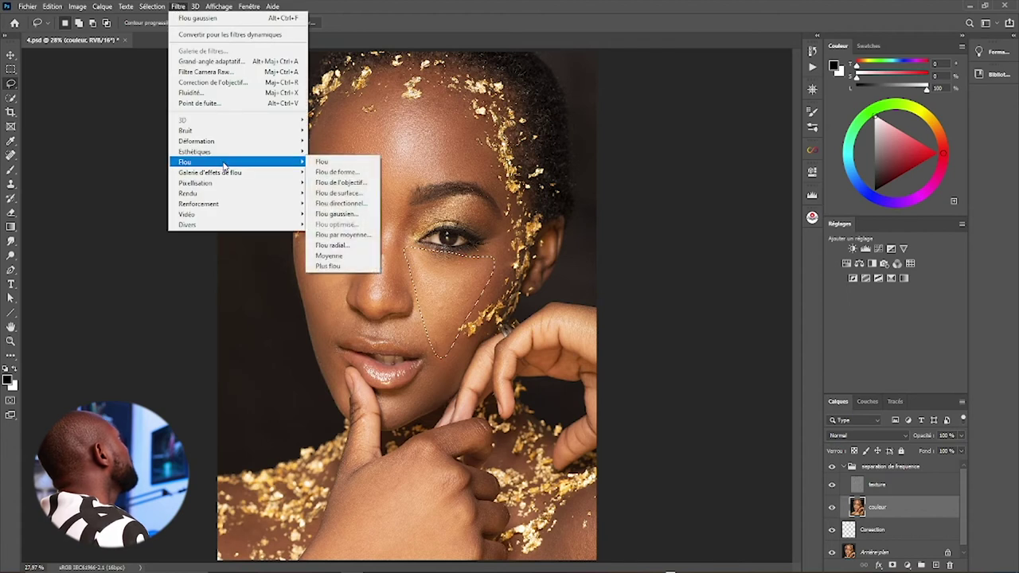
left_click(337, 215)
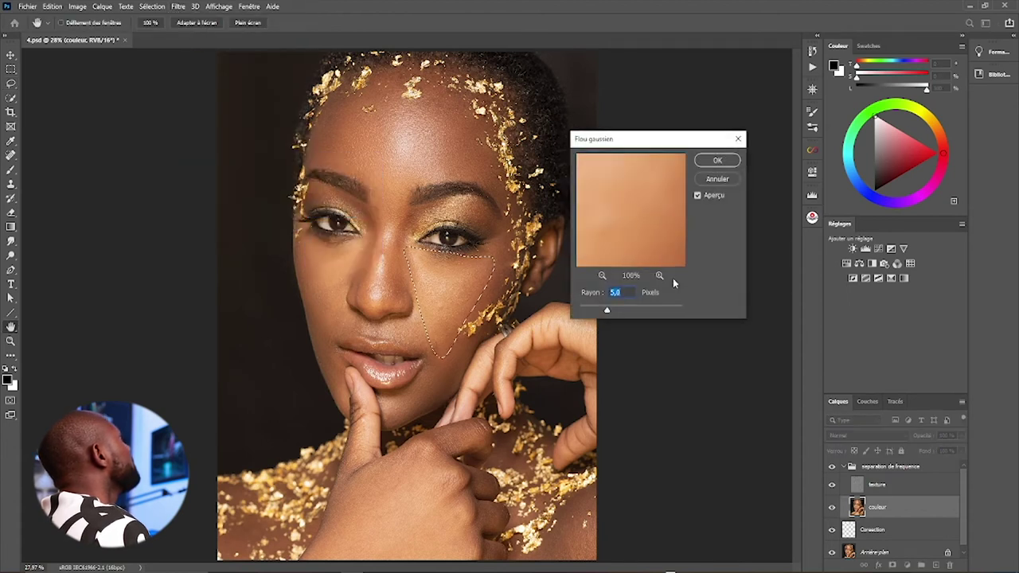
left_click_drag(588, 311, 623, 310)
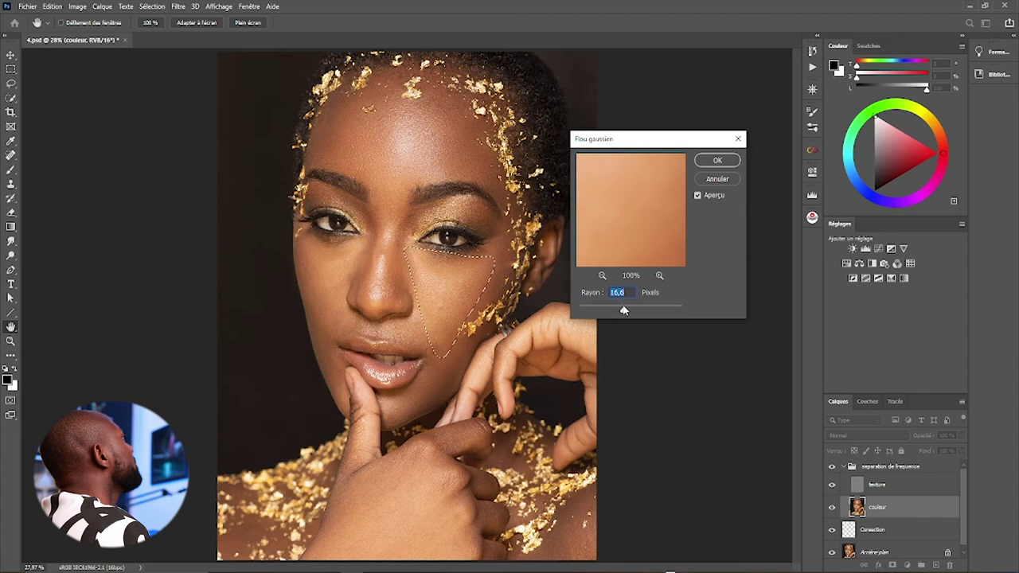
left_click(628, 309)
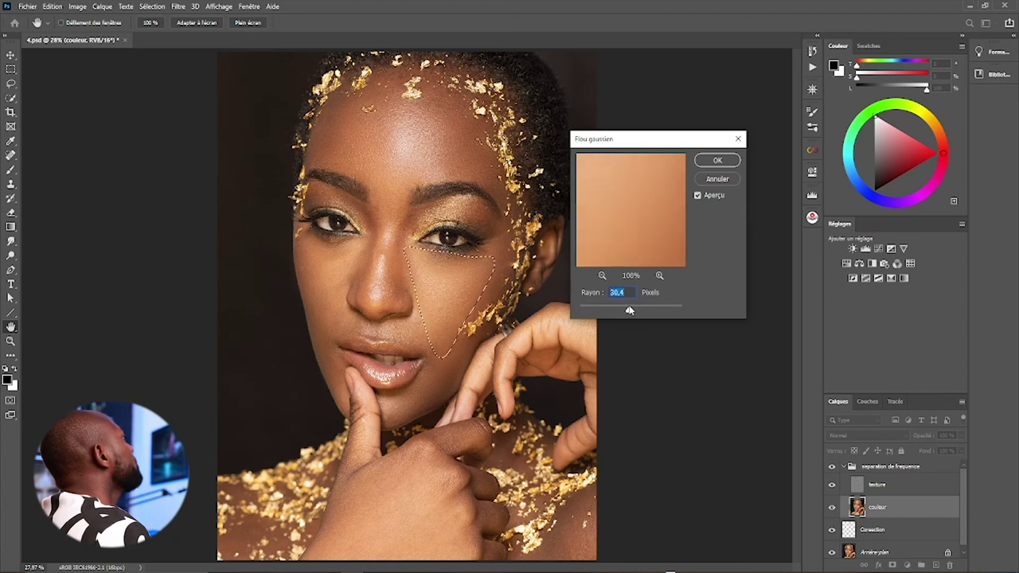
left_click(714, 159)
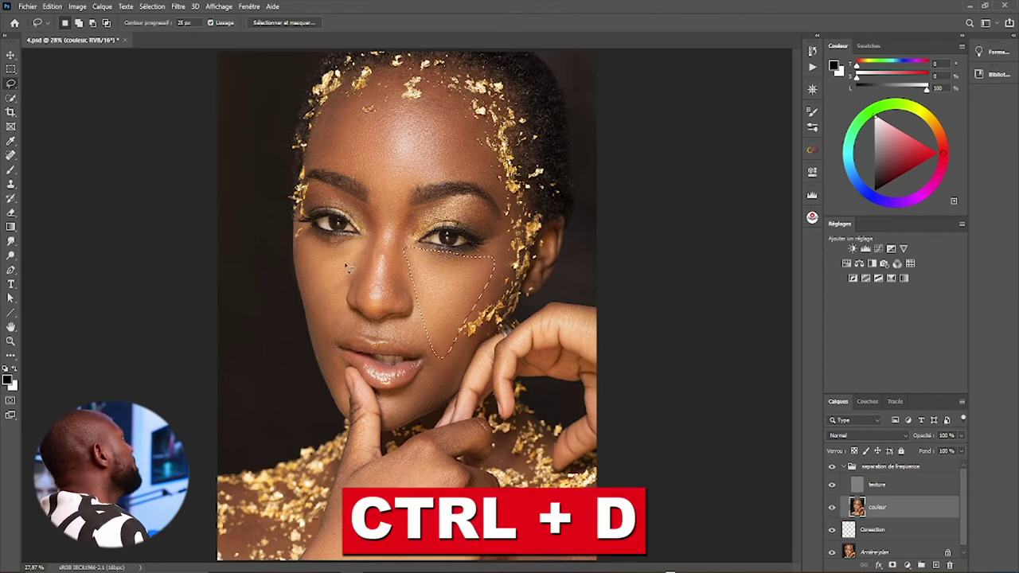
key("ctrl+d")
left_click_drag(353, 247, 334, 242)
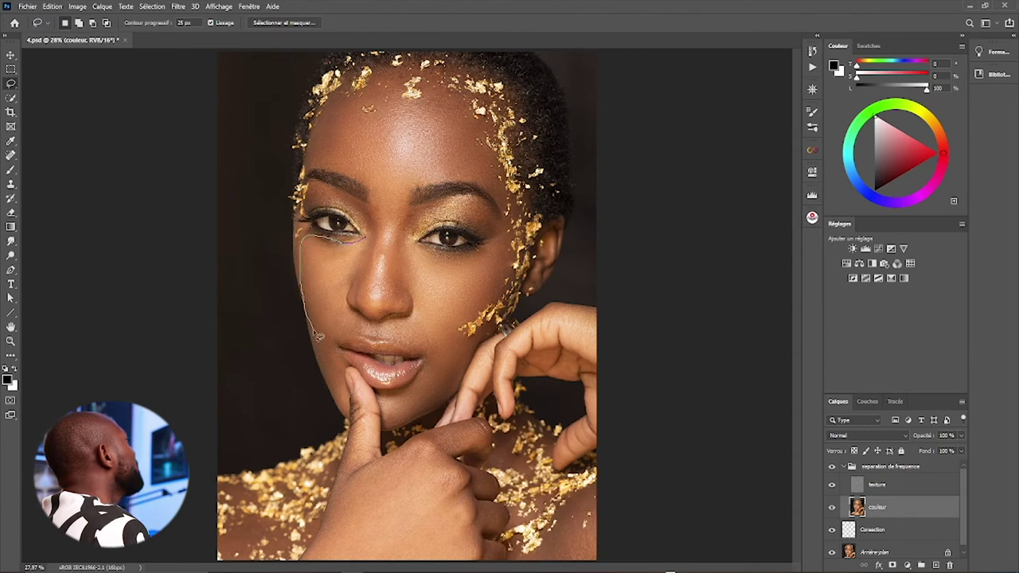
- Blur the lassoed cheek under the left eye at about 6,4 pixels, then start outlining the nose
mouse_move(359, 269)
left_mouse_down()
mouse_move(374, 253)
mouse_move(366, 240)
left_mouse_up()
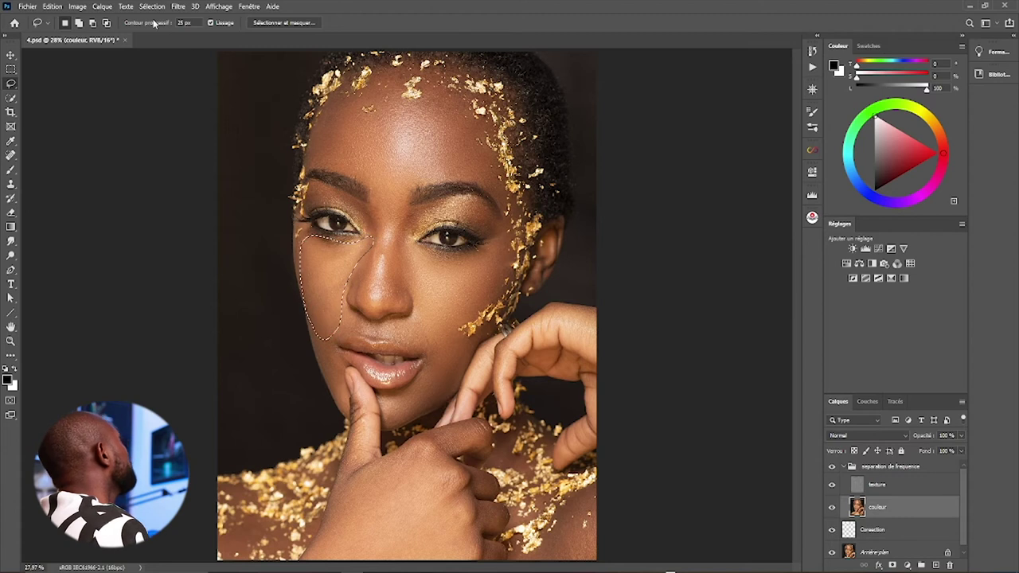
left_click(175, 7)
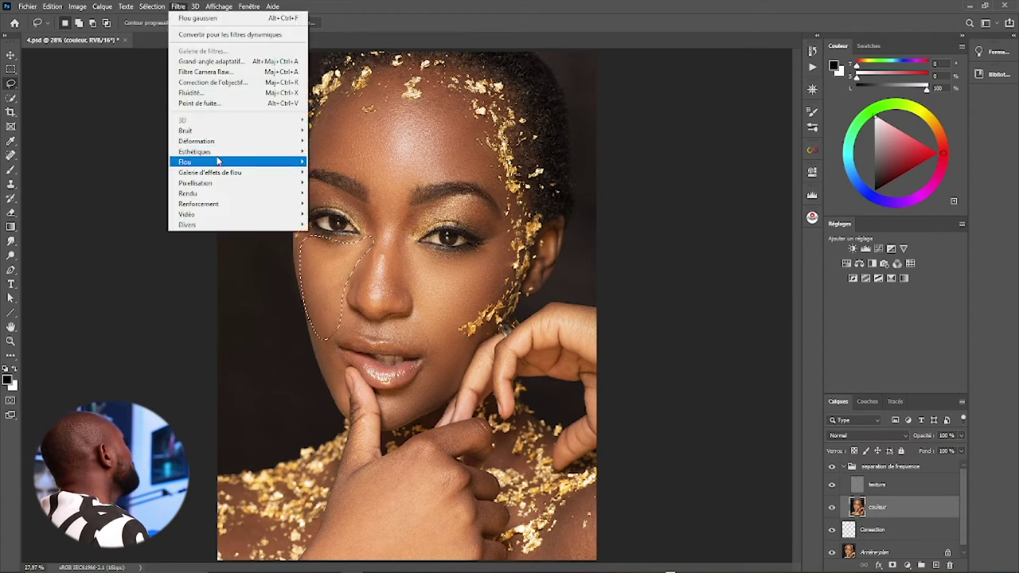
mouse_move(235, 161)
left_click(347, 214)
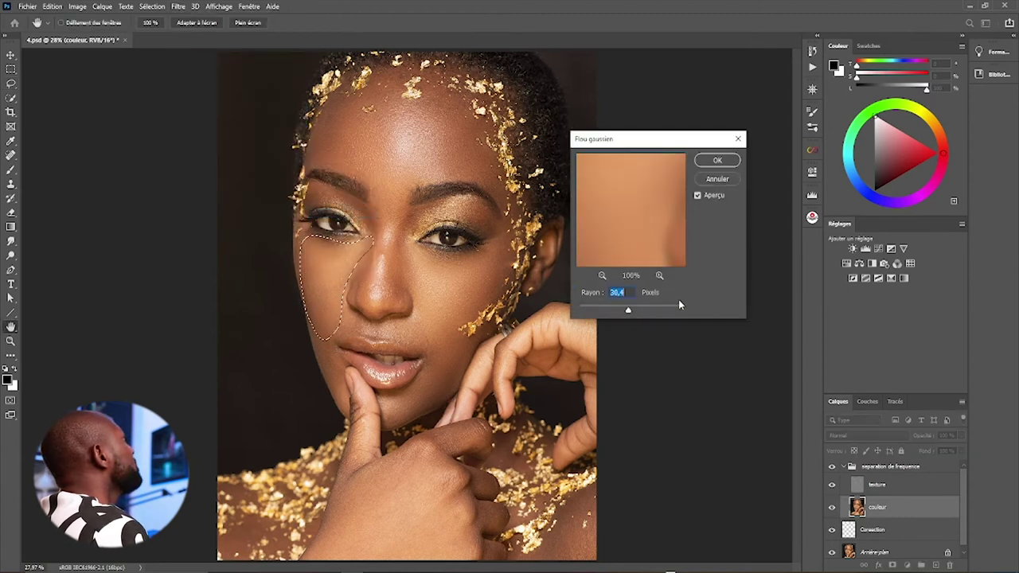
left_click_drag(621, 312, 615, 310)
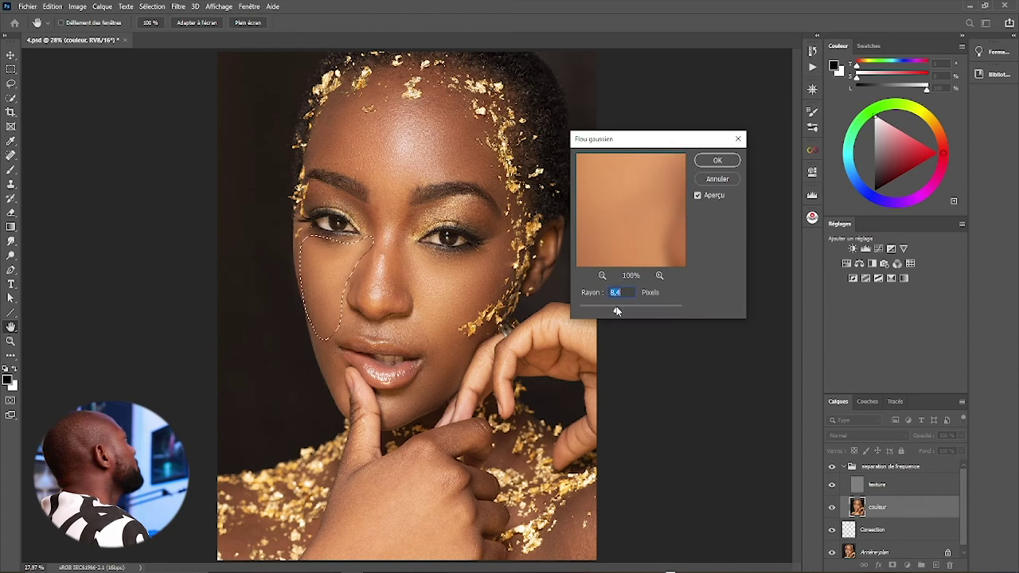
left_click(713, 160)
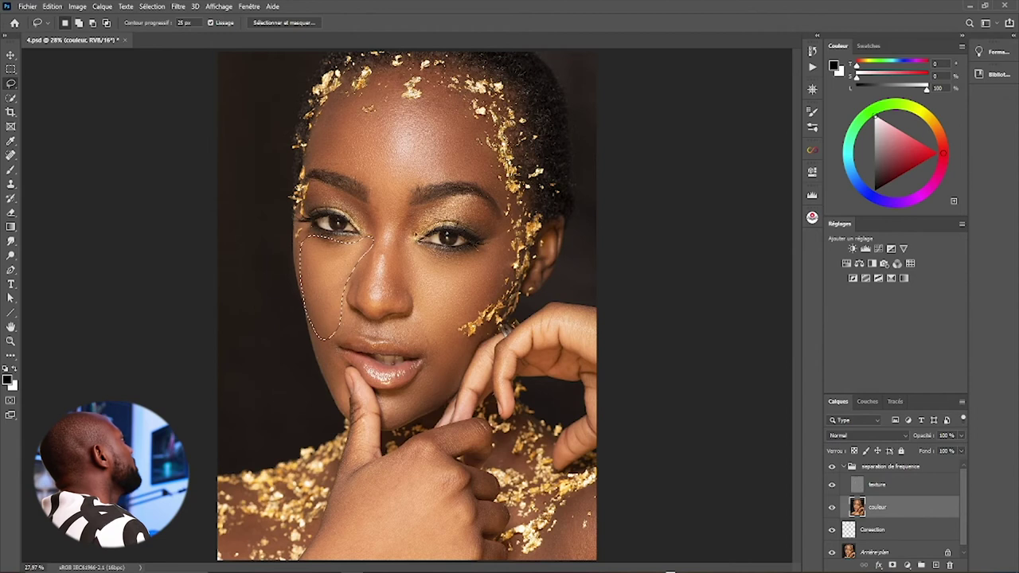
left_click_drag(385, 220, 380, 250)
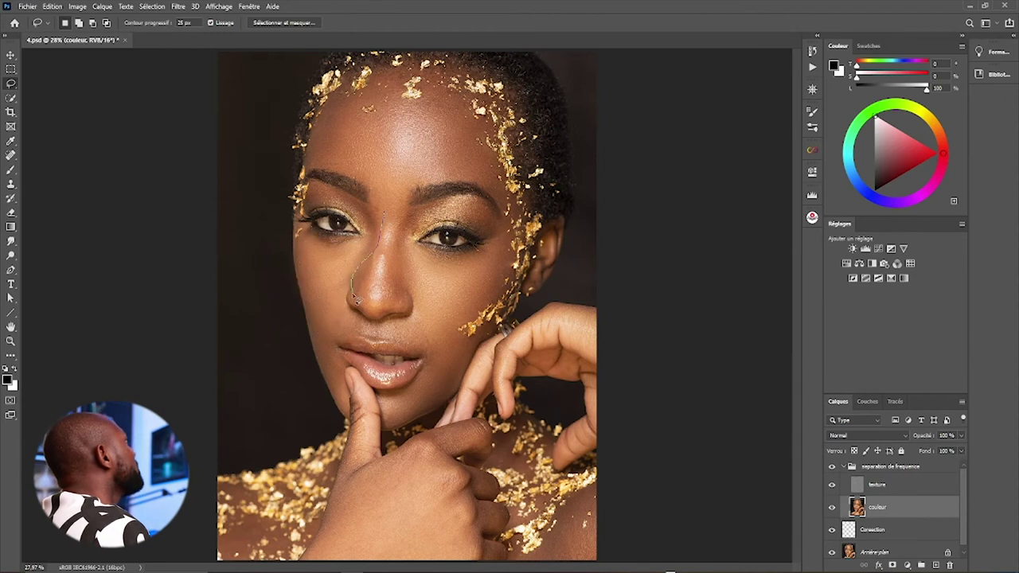
left_click_drag(375, 312, 411, 314)
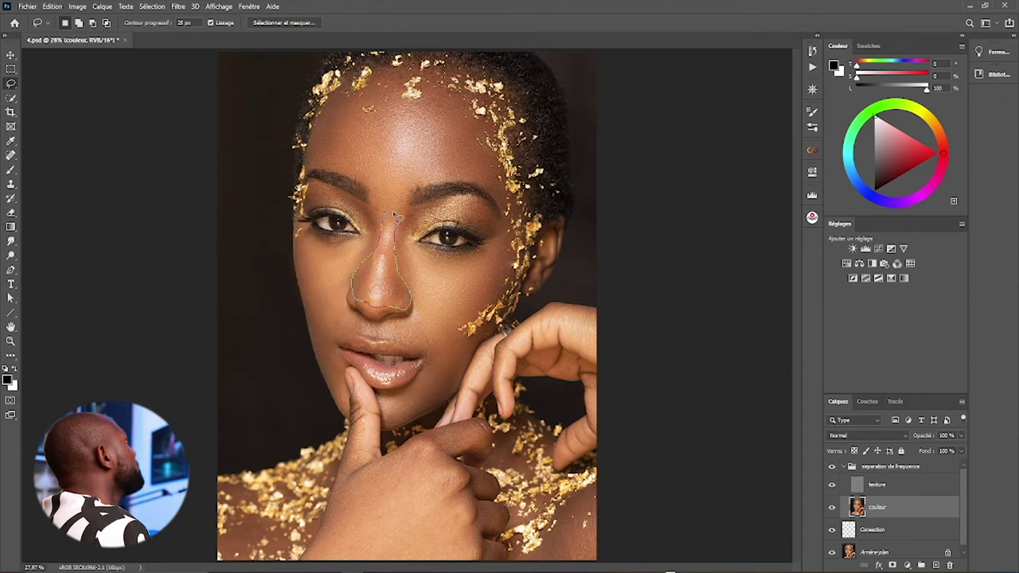
- Close the lasso around the nose and apply a 9,2-pixel Gaussian blur to it
left_click_drag(386, 215, 385, 214)
left_click(177, 6)
mouse_move(237, 162)
mouse_move(615, 309)
left_mouse_down()
mouse_move(605, 310)
mouse_move(635, 311)
mouse_move(620, 310)
left_mouse_up()
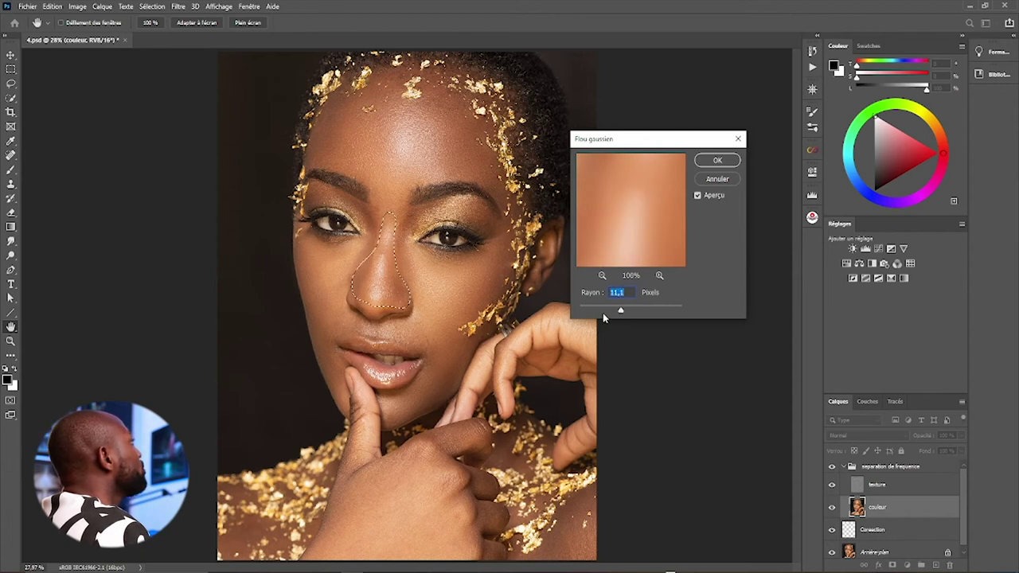
left_click_drag(619, 310, 618, 311)
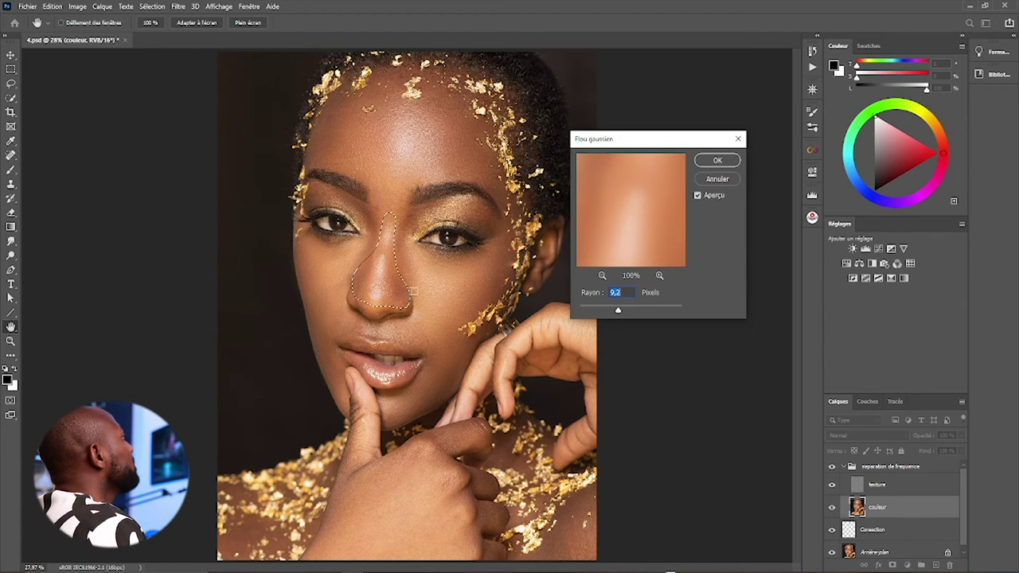
left_click(714, 162)
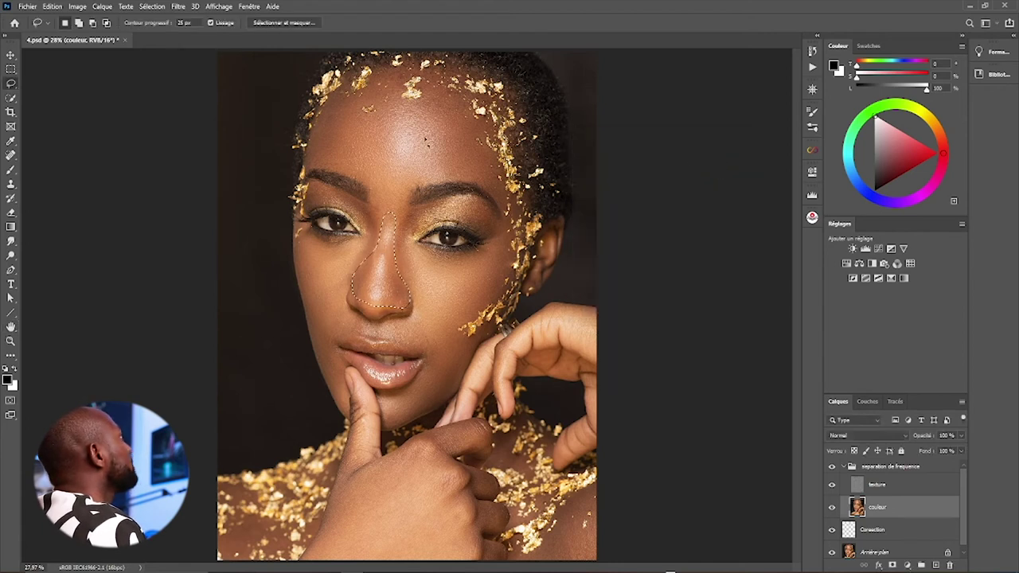
- Deselect the nose and toggle the séparation de fréquence group off and on to compare
key("ctrl+d")
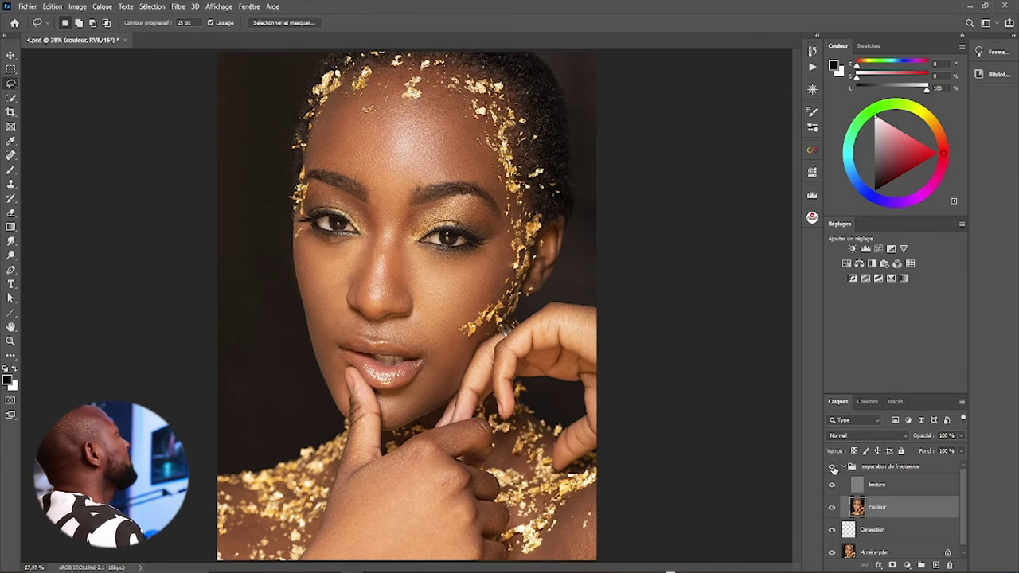
left_click(832, 468)
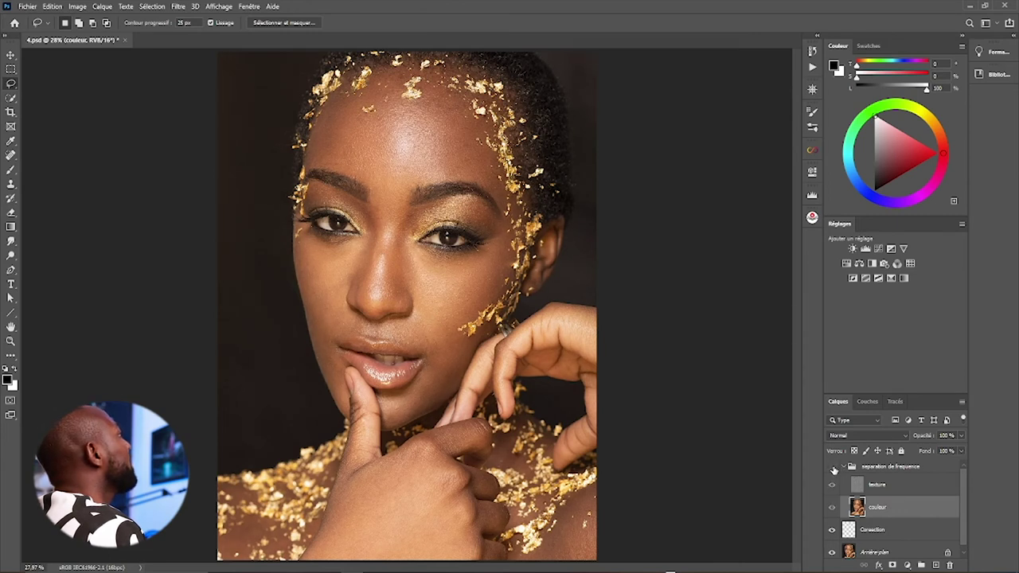
left_click(831, 468)
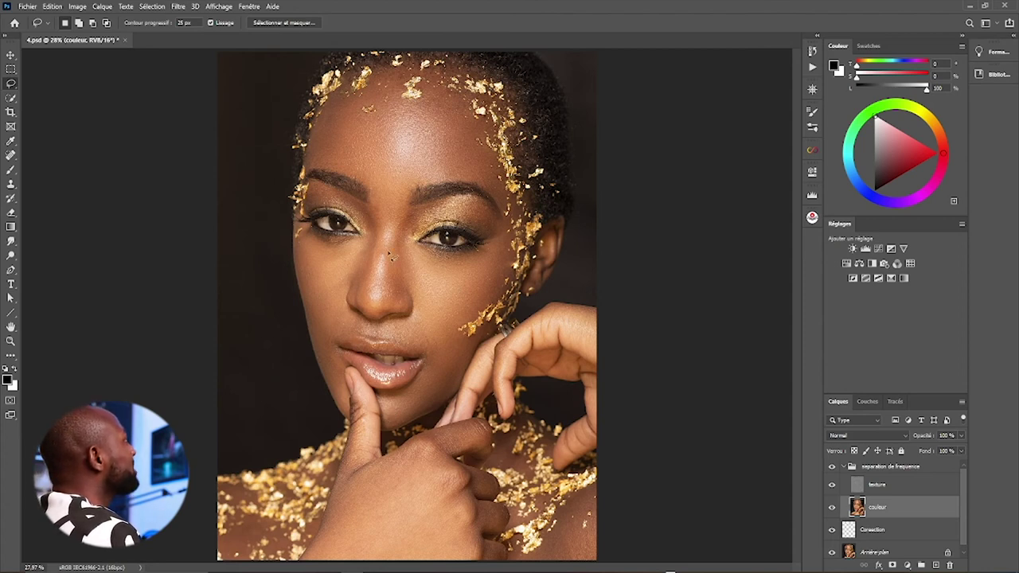
- Compare the group on and off, make the texture layer active, and zoom toward the face
left_click(863, 490)
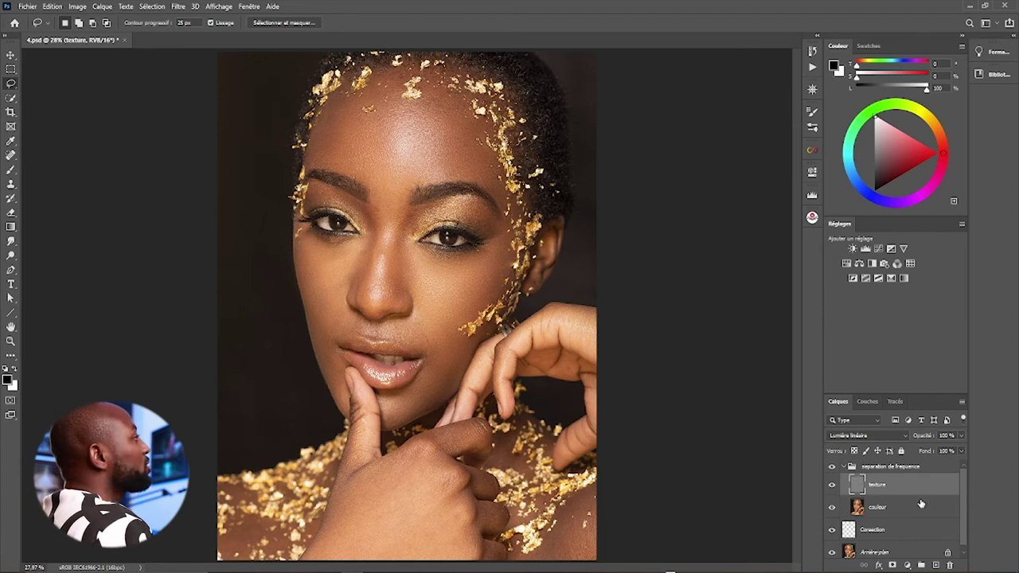
left_click(885, 510)
left_click(897, 488)
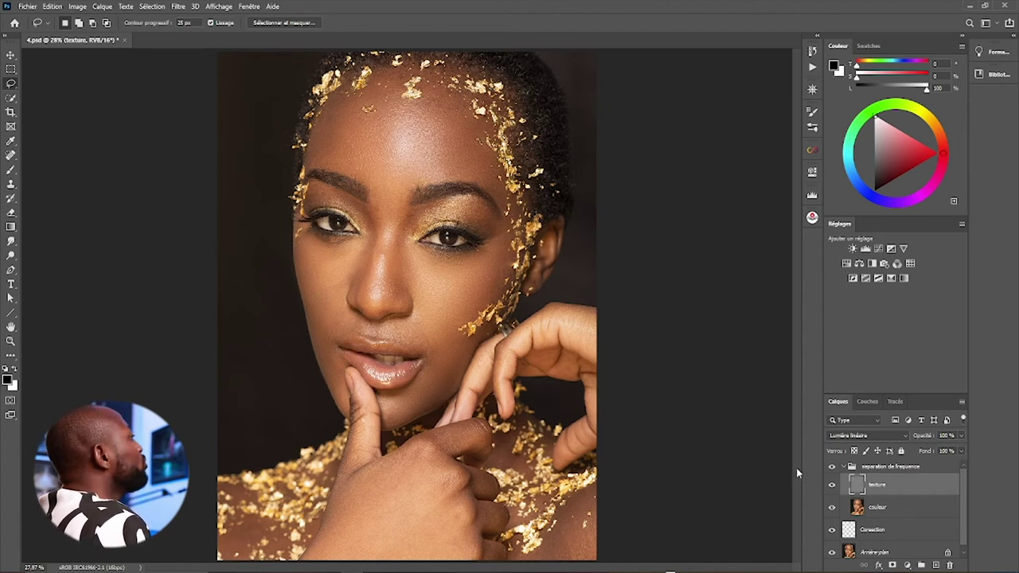
left_click(871, 510)
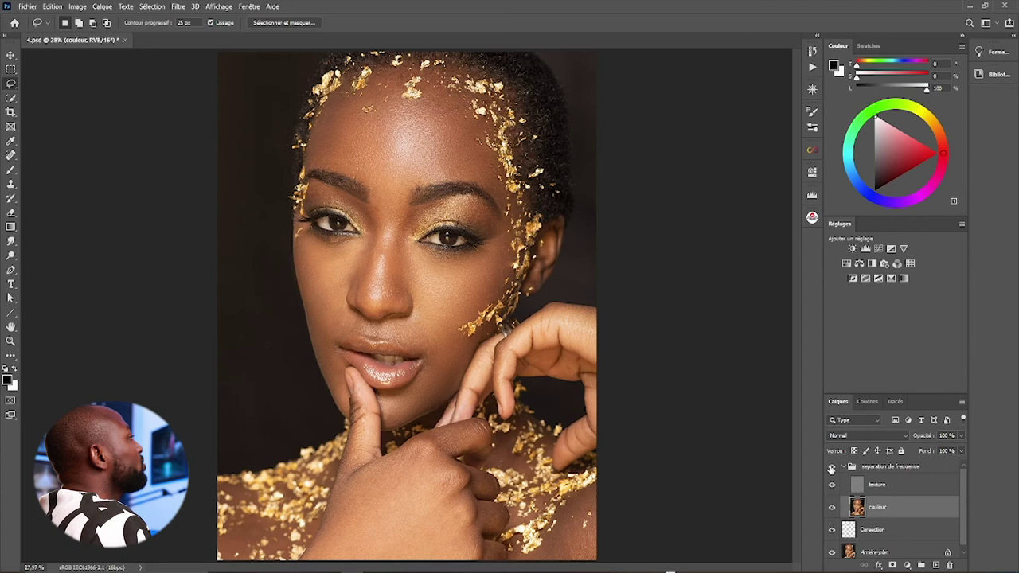
left_click(832, 468)
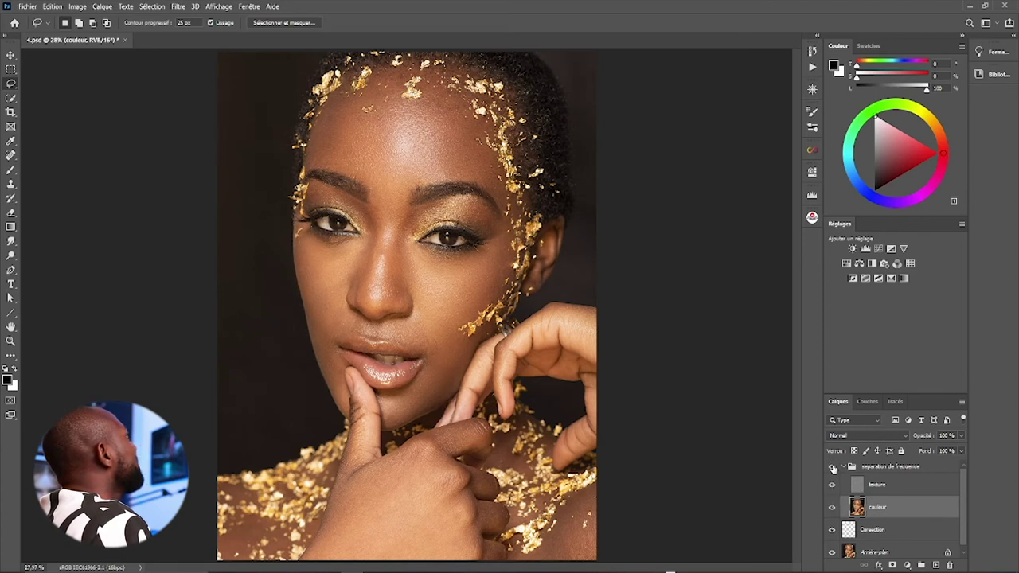
left_click(832, 467)
left_click(881, 487)
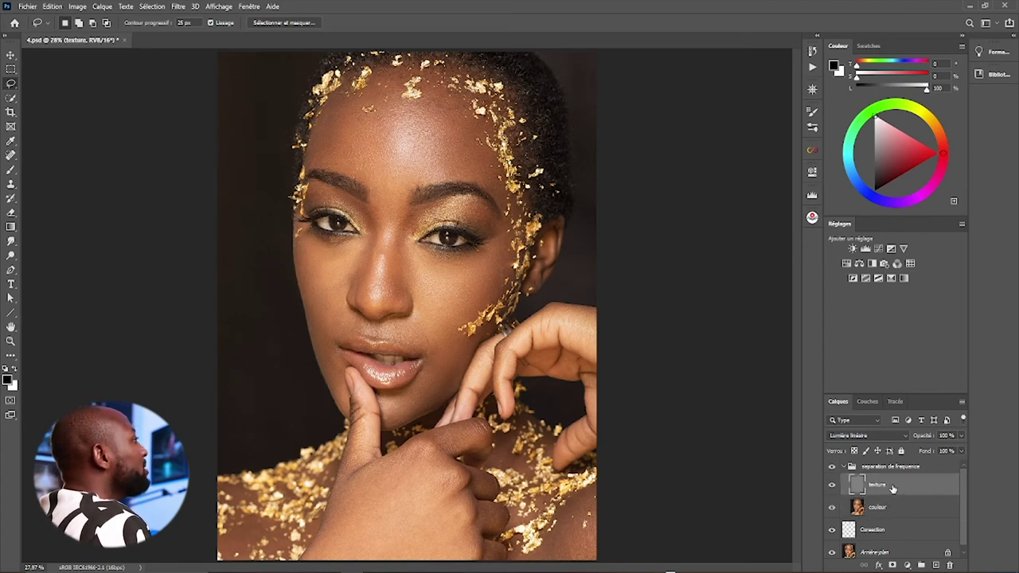
key("z")
left_click(417, 151)
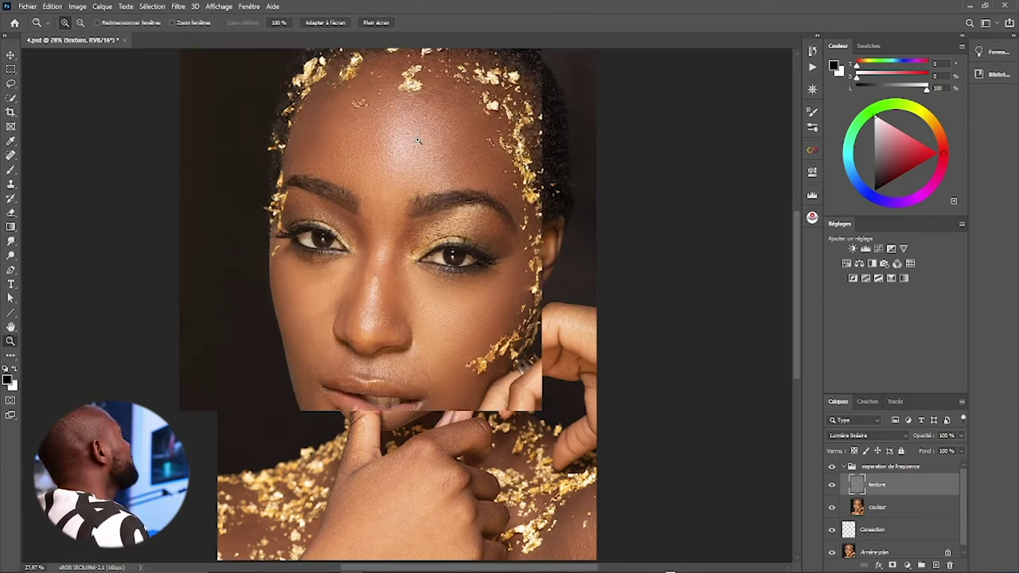
- Zoom in closer on the forehead and gold leaf and switch to the Spot Healing Brush
left_click(417, 141)
key("l")
scroll(406, 239, "up", 1)
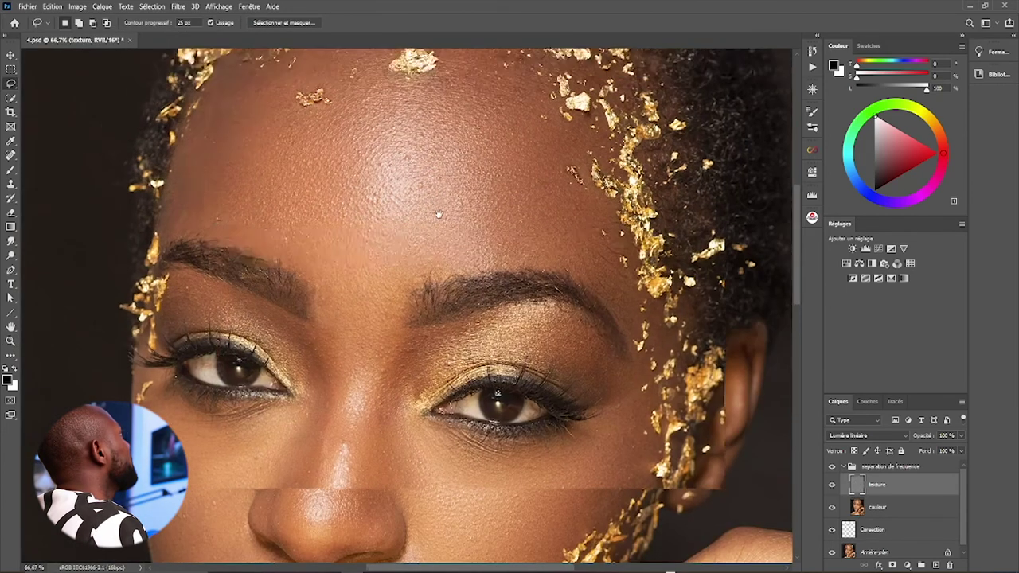
scroll(398, 287, "up", 3)
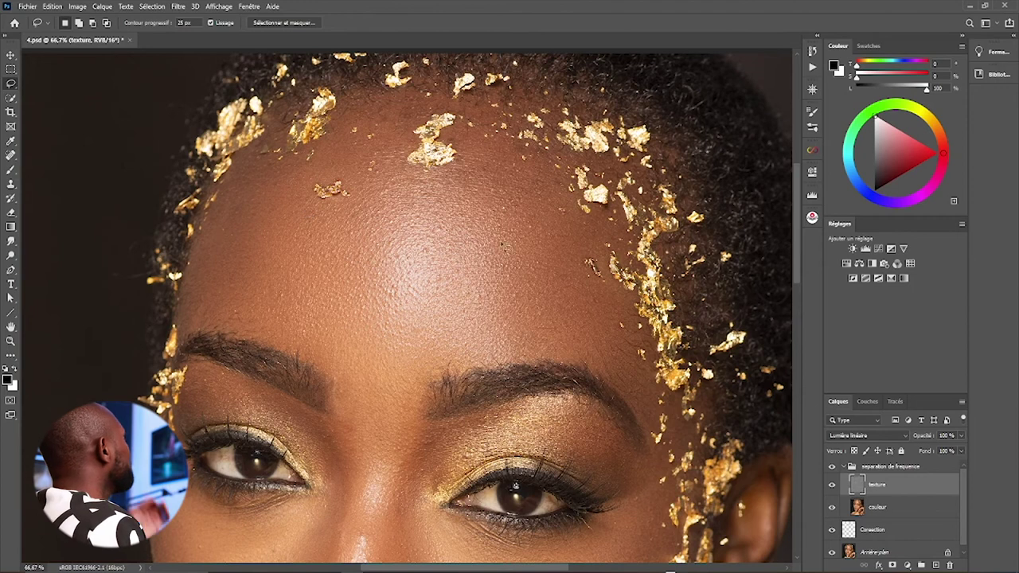
left_click(10, 157)
left_click(55, 156)
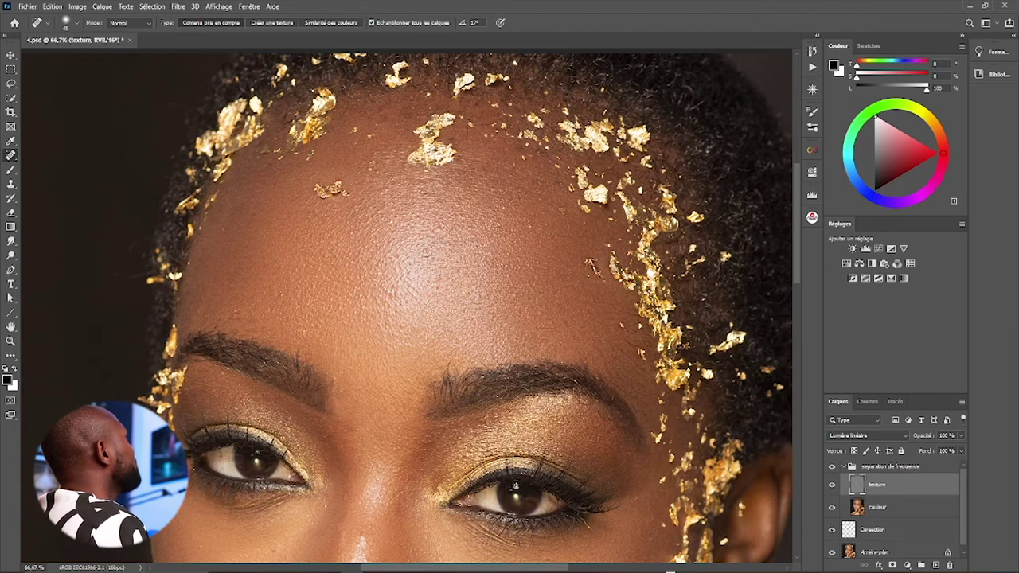
left_click(426, 251)
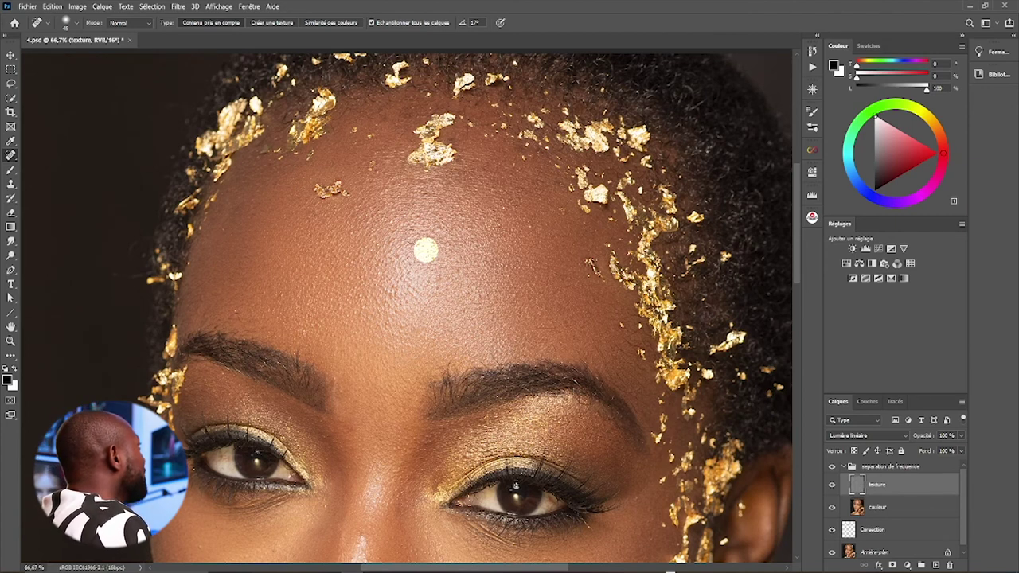
left_click(465, 250)
left_click(408, 281)
left_click(346, 235)
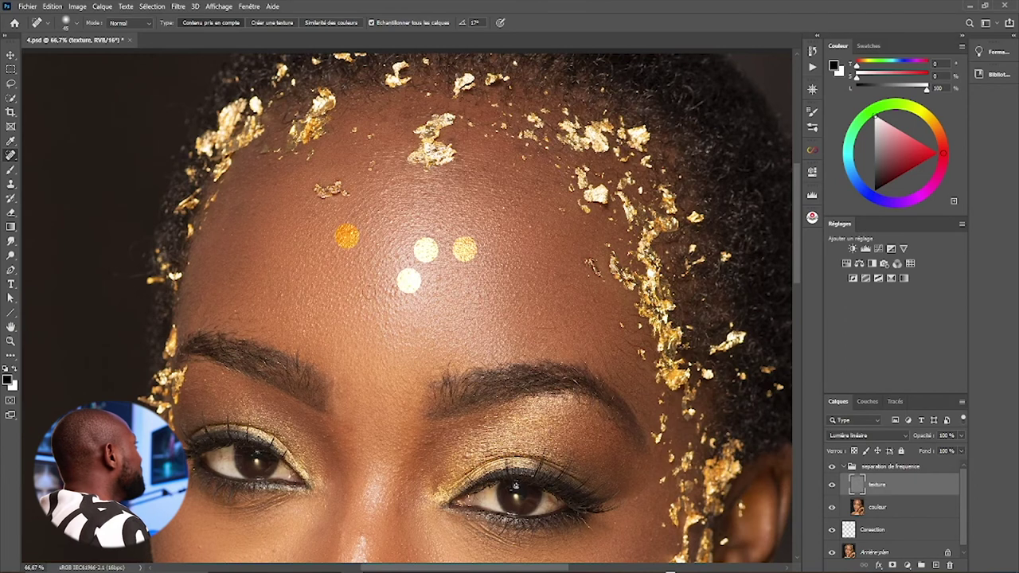
left_click(370, 299)
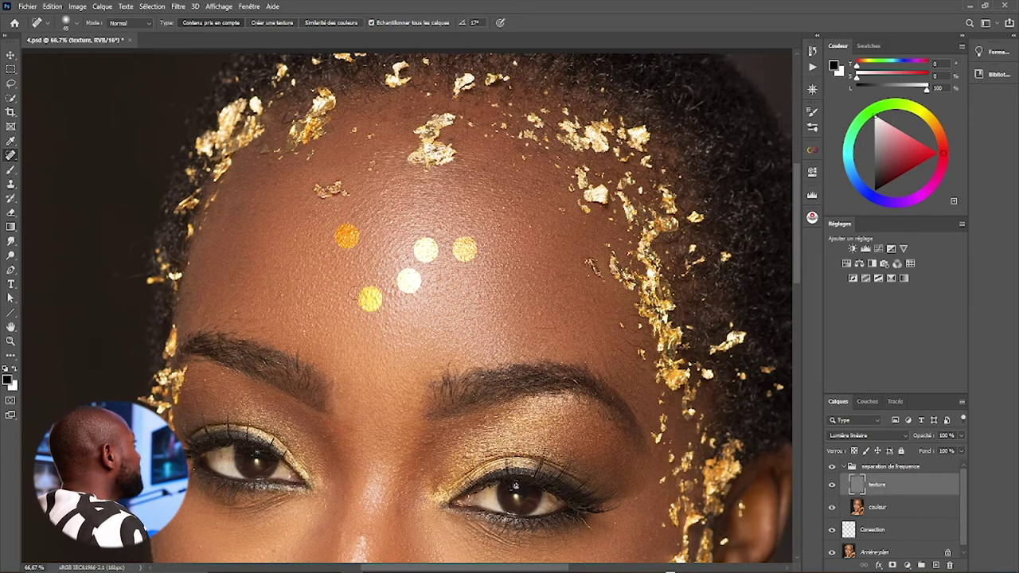
left_click(475, 298)
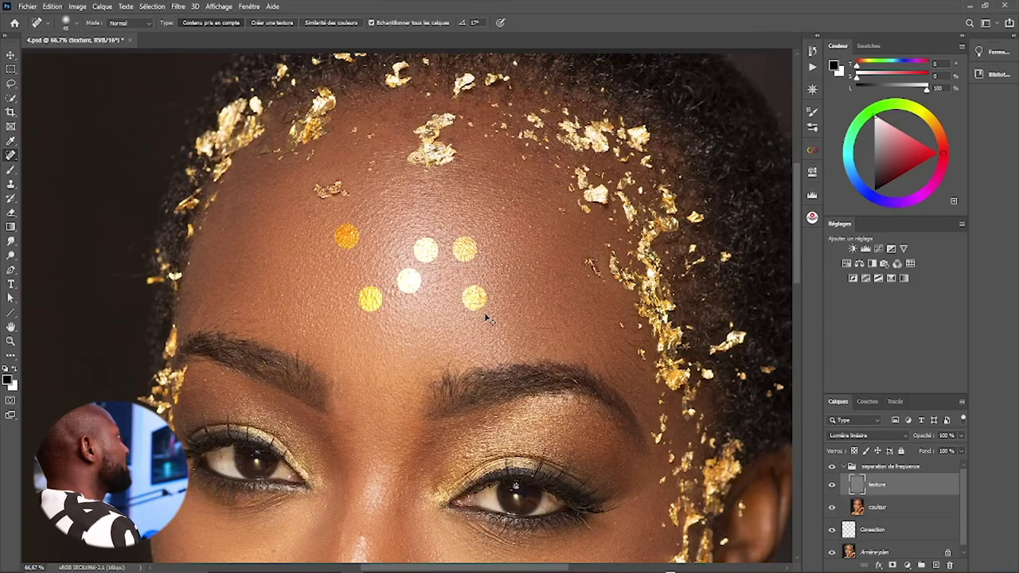
left_click(370, 298)
left_click(346, 236)
left_click(409, 279)
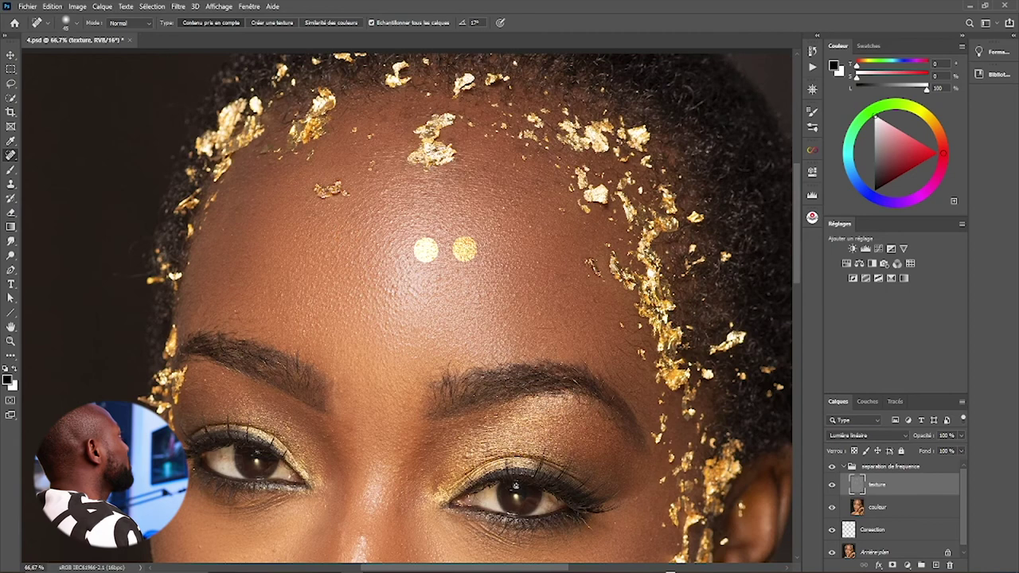
left_click(464, 249)
left_click(426, 251)
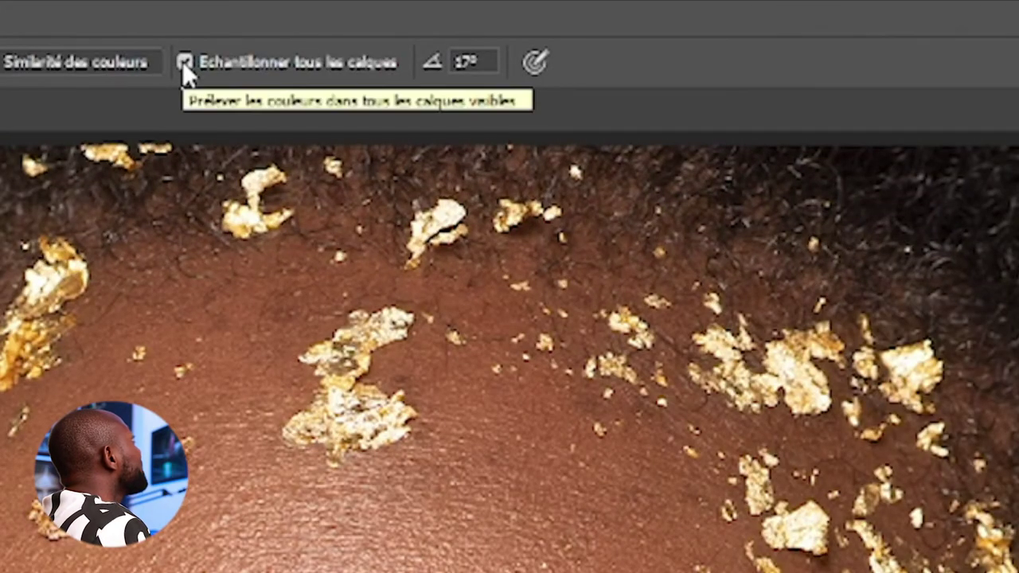
- Stop sampling all layers and heal the small spots across the centre of the forehead
left_click(183, 63)
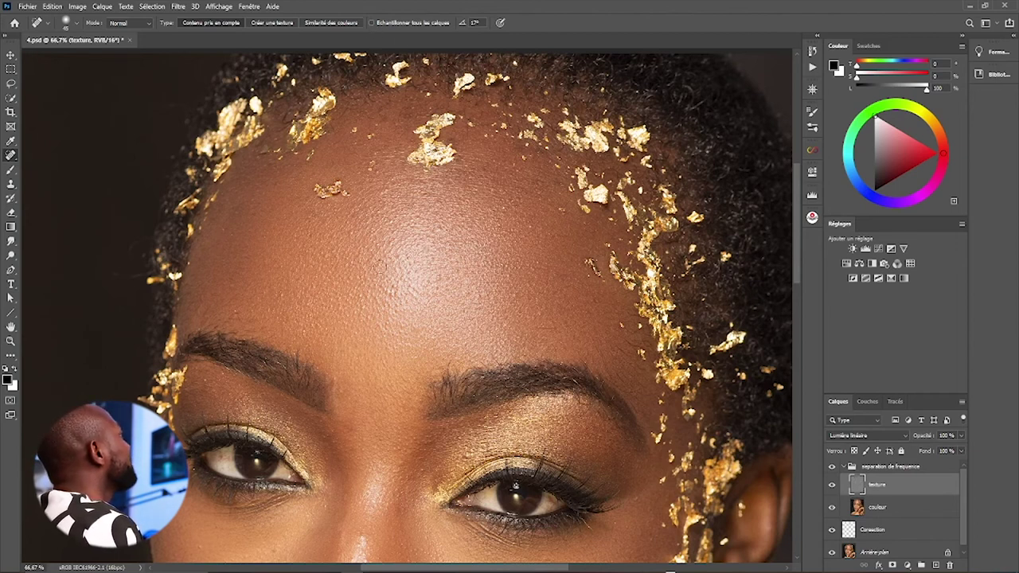
left_click(349, 233)
left_click(349, 263)
left_click(350, 277)
left_click(428, 284)
left_click(439, 277)
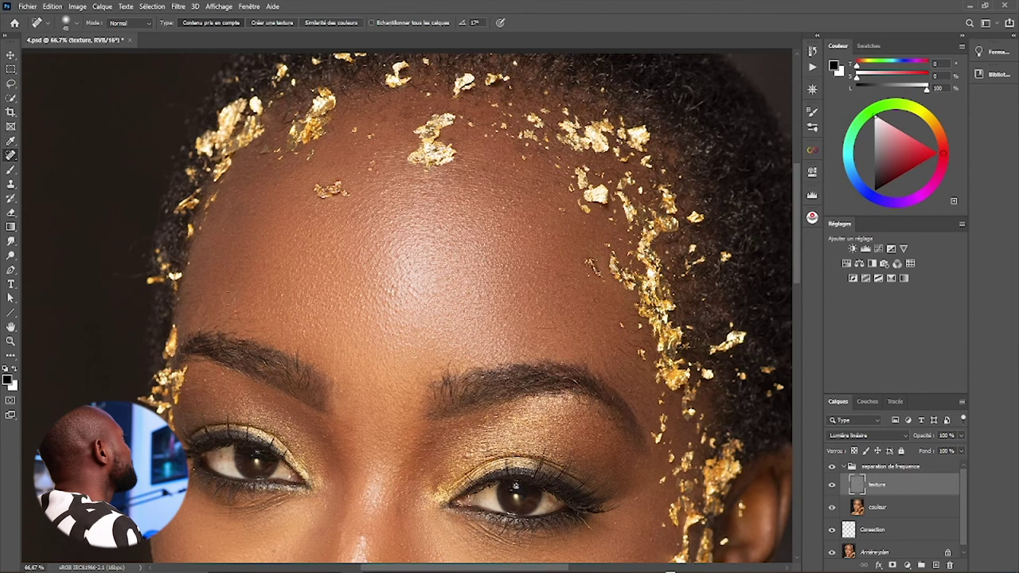
- Heal the remaining small spots on the left and right sides of the forehead
left_click(283, 292)
left_click(315, 280)
left_click(324, 249)
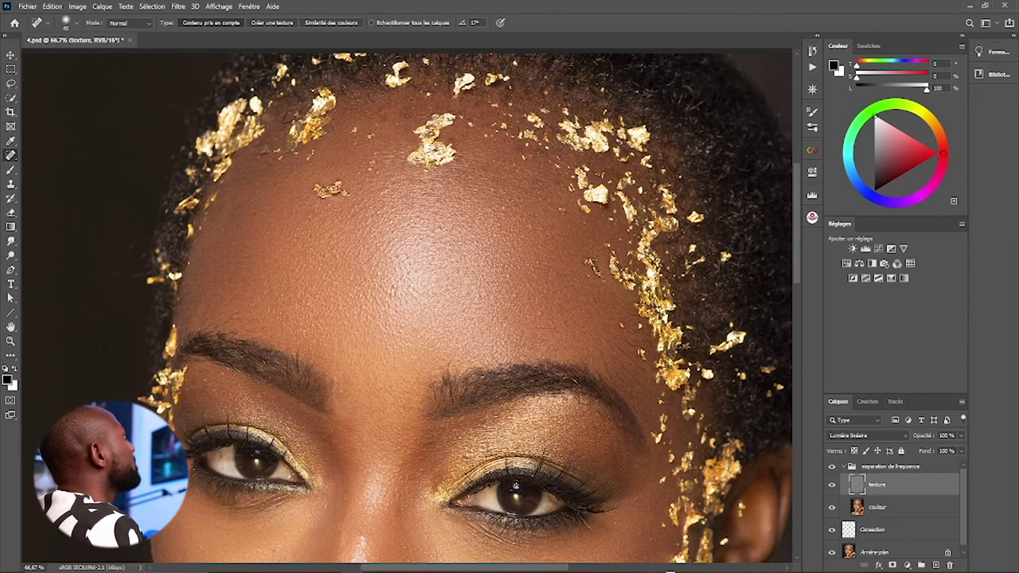
left_click(500, 208)
left_click(509, 201)
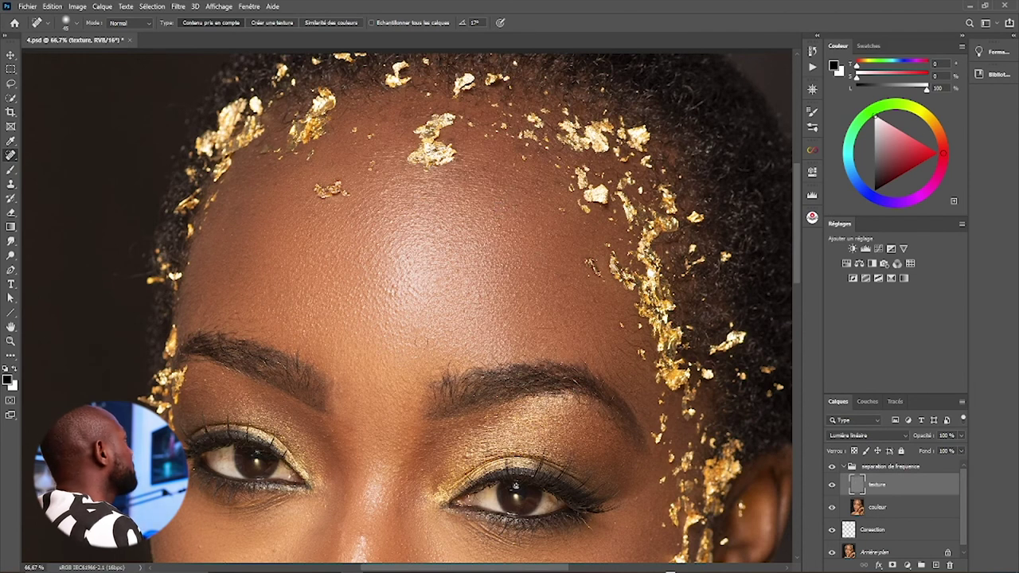
- Heal the spots above the left eyebrow, on the nose bridge and below the left eye
left_click_drag(515, 484, 559, 391)
left_click(247, 288)
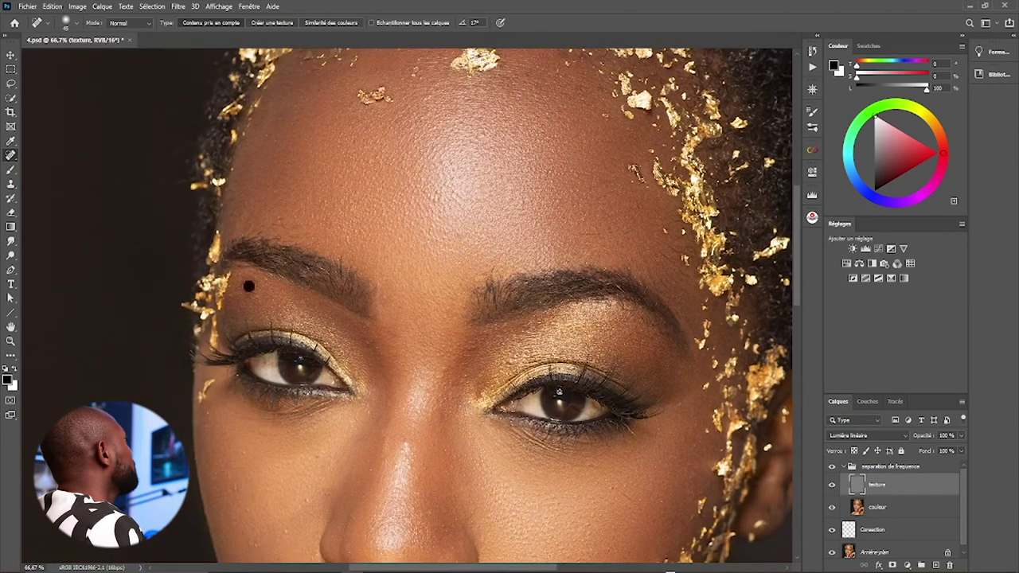
scroll(421, 435, "down", 3)
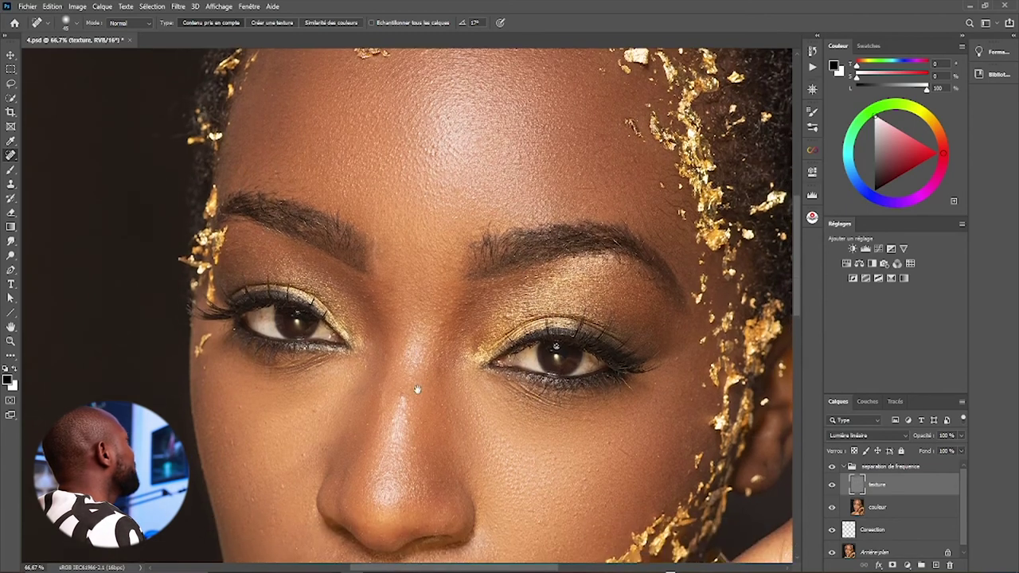
left_click(369, 423)
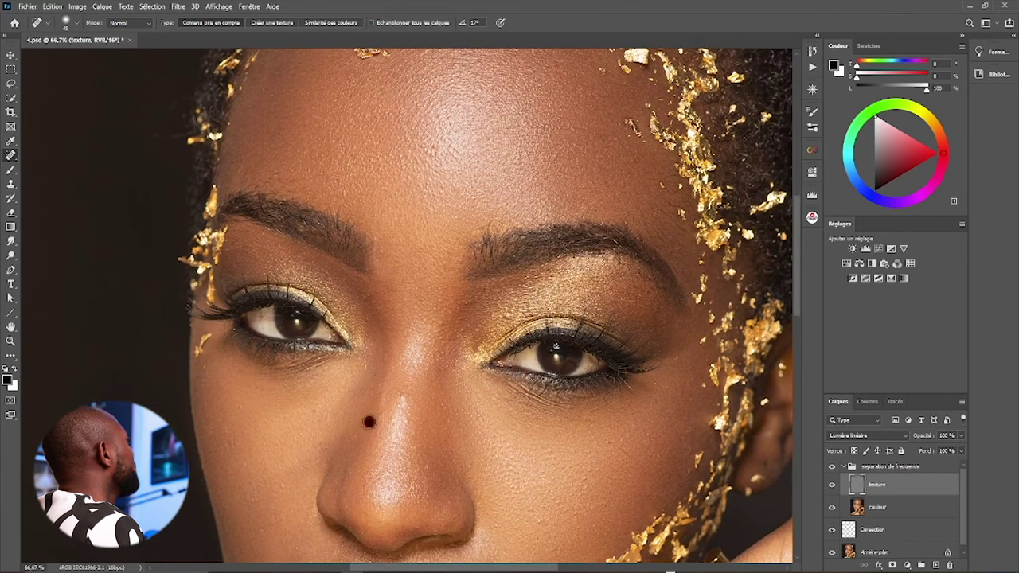
left_click(319, 418)
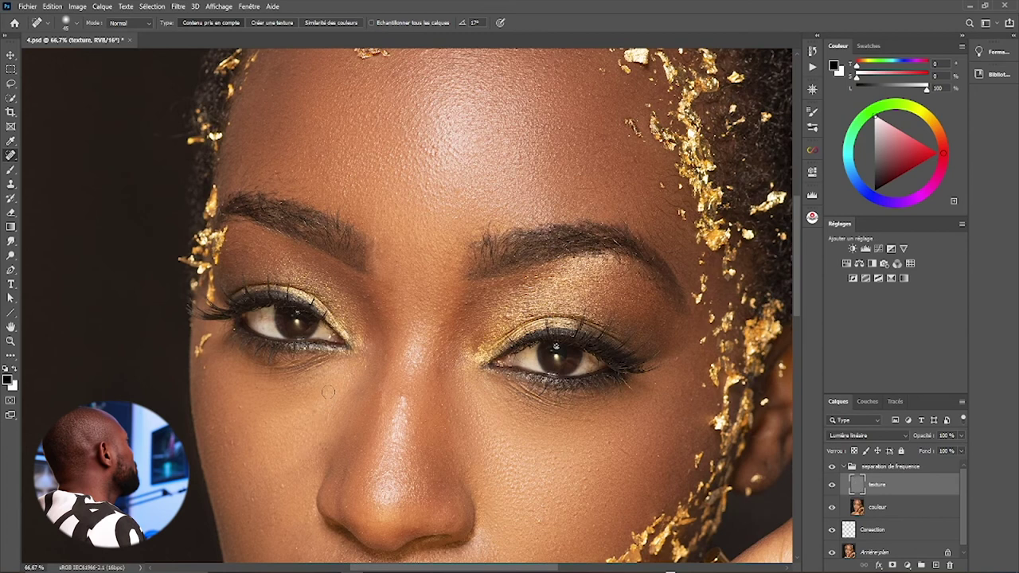
- Heal the blemishes scattered across the left cheek, including the lower left cheek
left_click(239, 405)
left_click(226, 429)
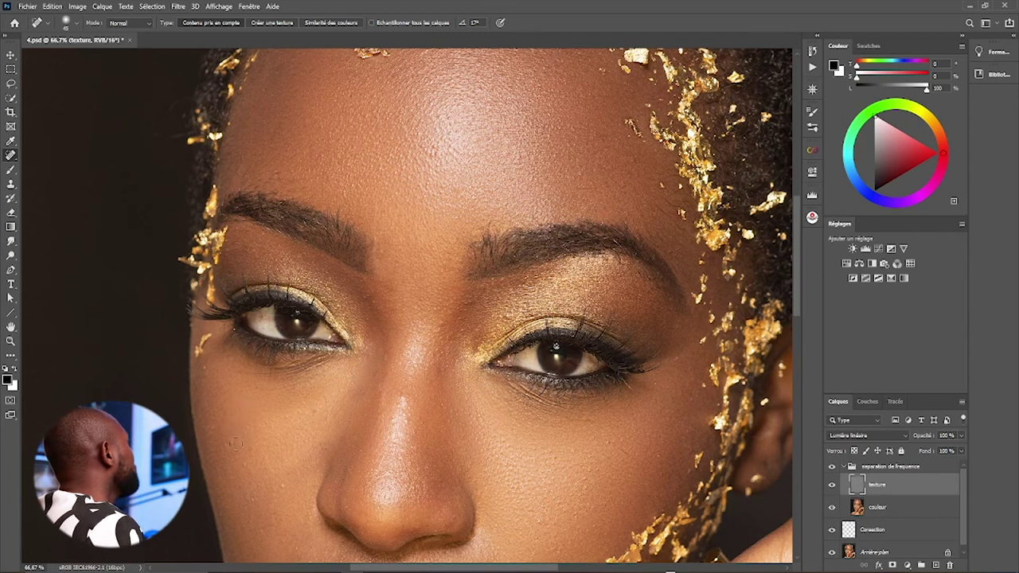
left_click(224, 447)
left_click(248, 465)
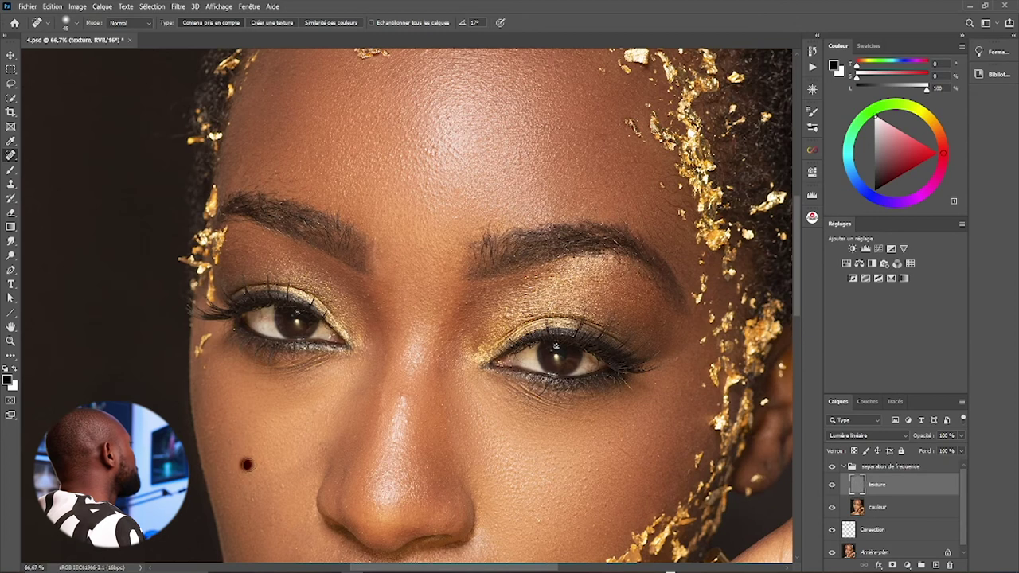
left_click(285, 485)
left_click(255, 500)
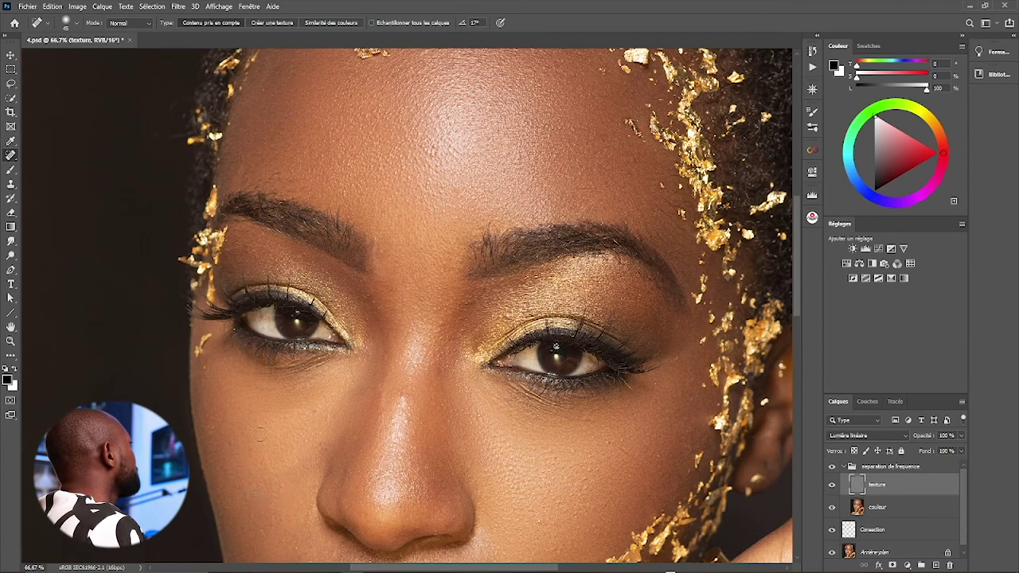
left_click(290, 416)
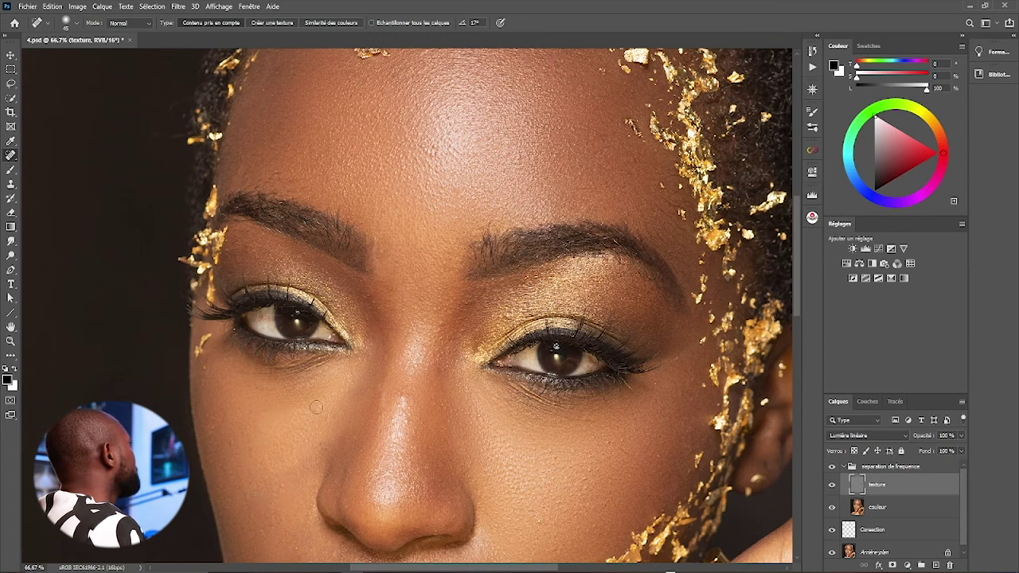
- Heal the spots on the right cheek and the blemishes below the right eye
left_click(622, 440)
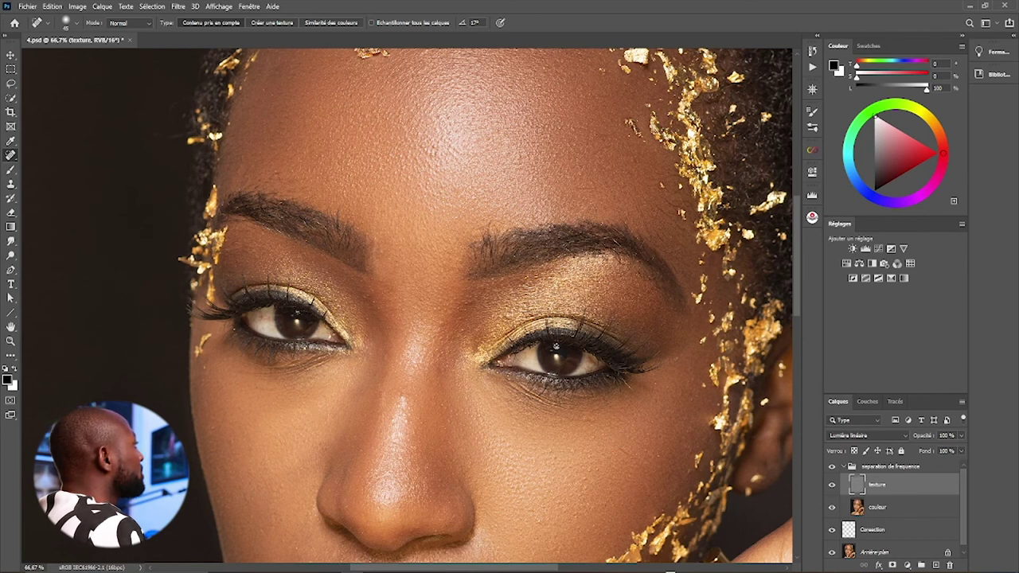
left_click(658, 455)
left_click(648, 434)
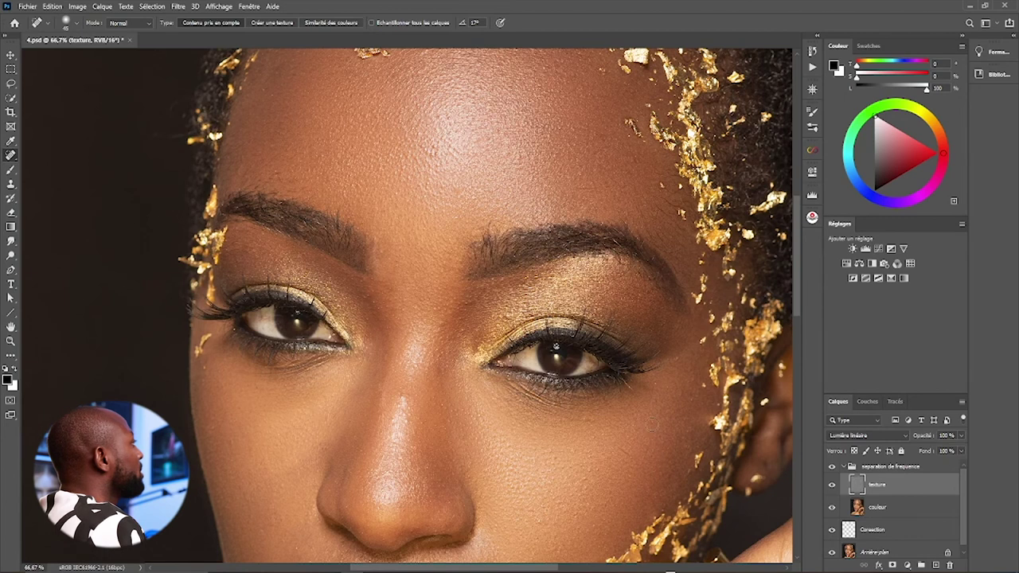
left_click(656, 397)
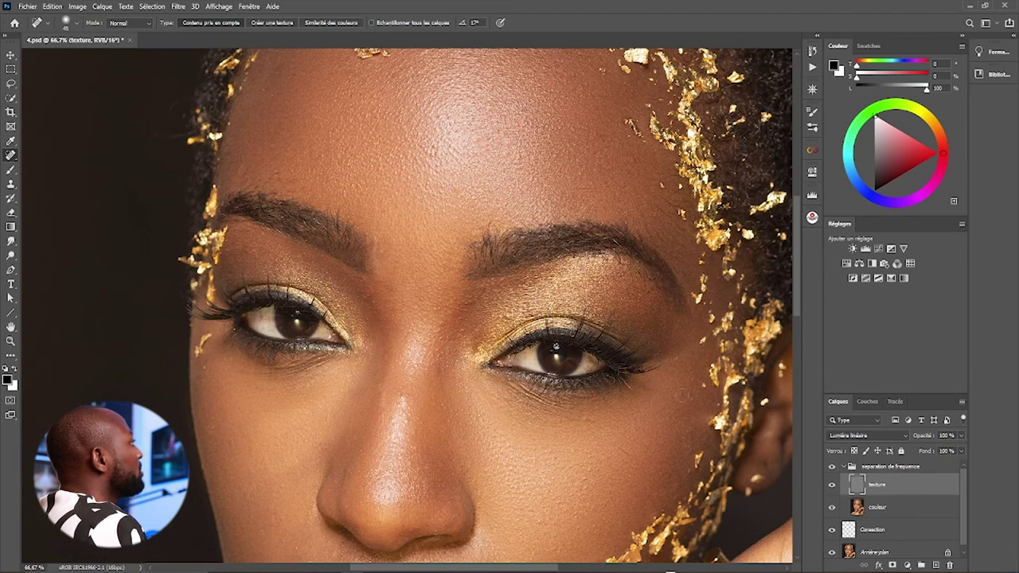
left_click(691, 398)
left_click(588, 474)
left_click(555, 455)
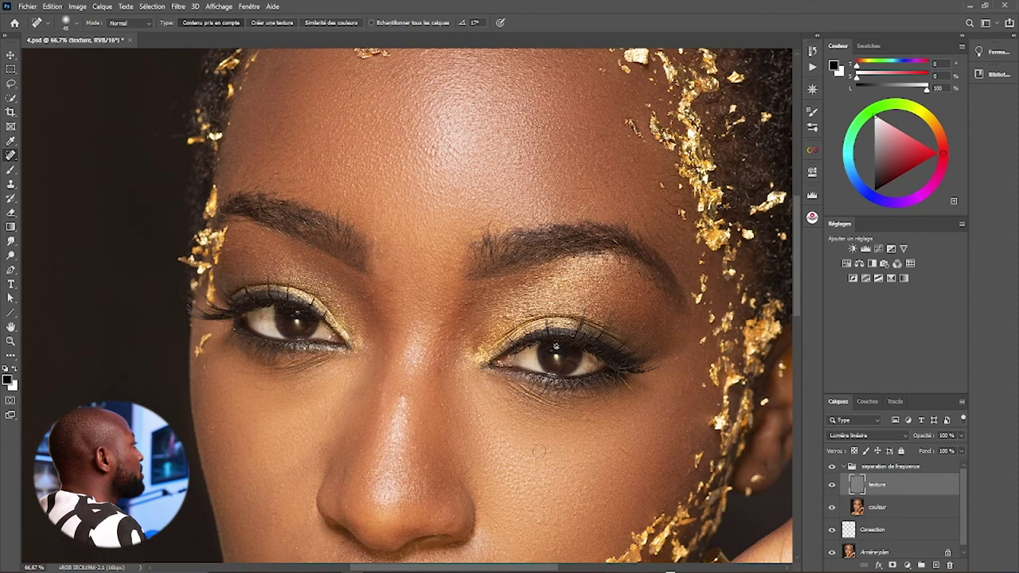
left_click(509, 442)
scroll(507, 422, "down", 1)
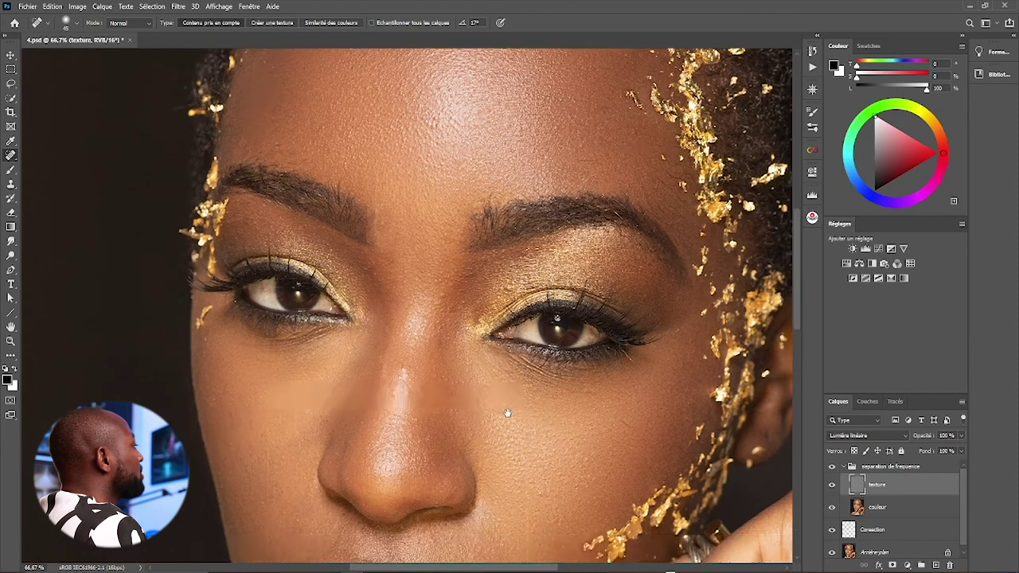
- Heal the remaining spots on the right cheek and the outer right cheek
scroll(507, 413, "down", 2)
left_click(553, 408)
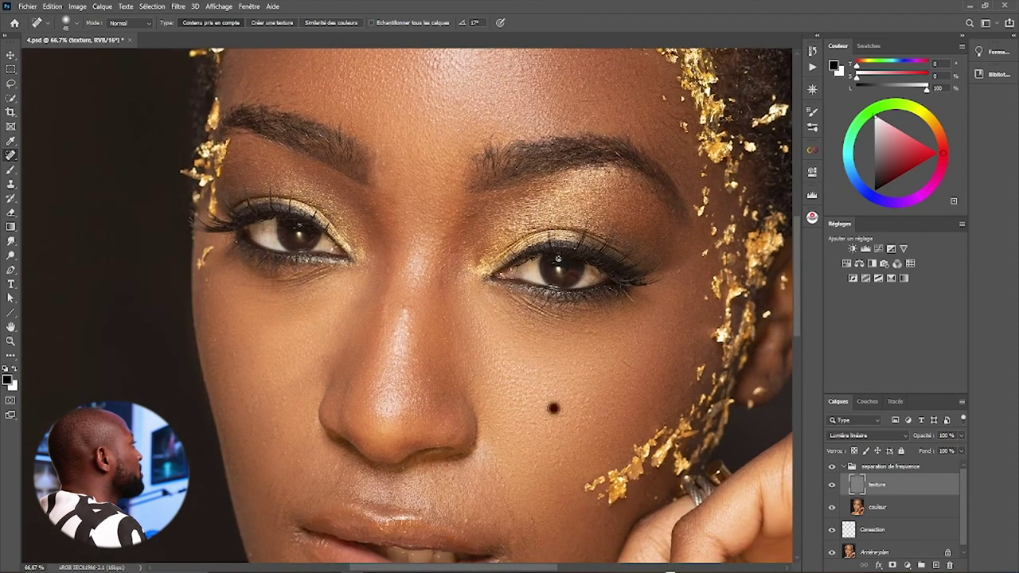
left_click(608, 415)
left_click(633, 388)
left_click(614, 366)
left_click(631, 366)
left_click(690, 341)
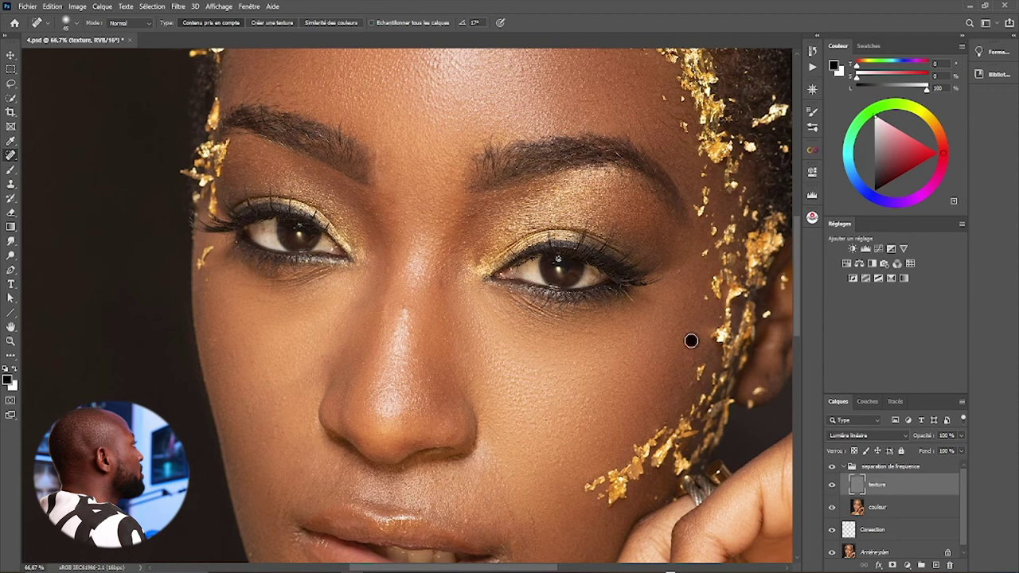
left_click(657, 366)
- Heal the spots on the lower right cheek and the last ones higher on that cheek
left_click_drag(555, 429, 579, 361)
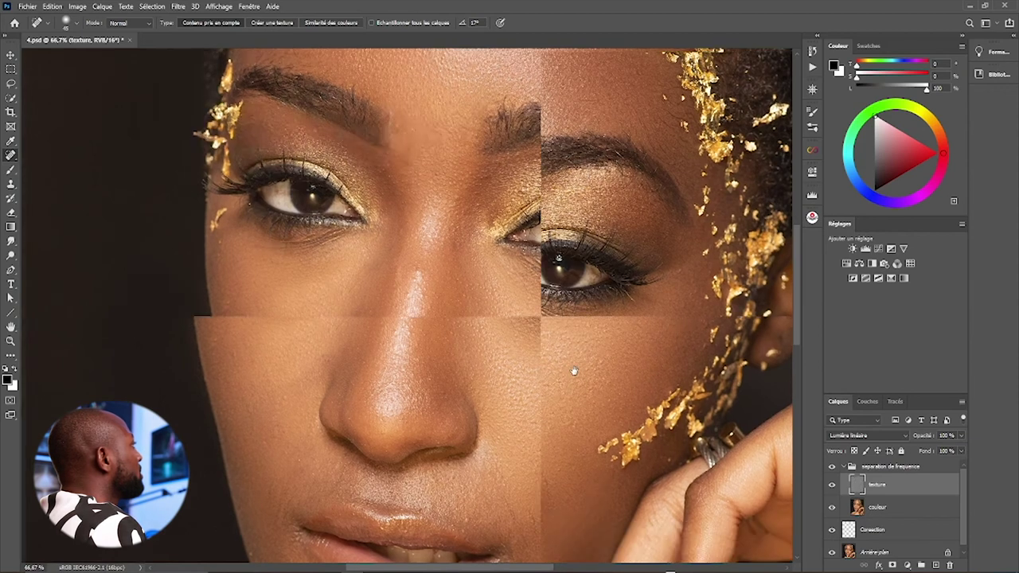
left_click(551, 444)
left_click(555, 453)
left_click(568, 439)
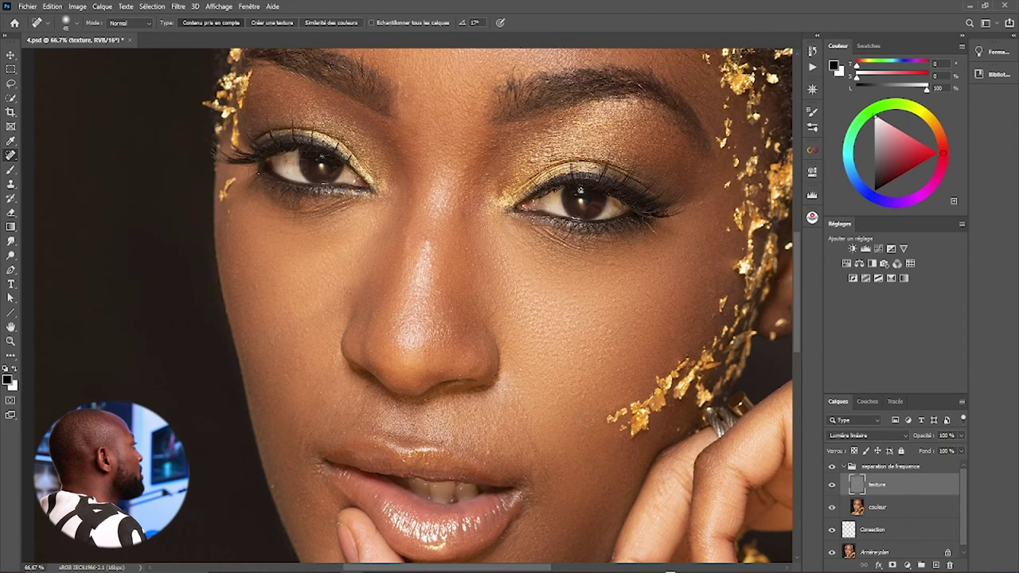
left_click(560, 414)
left_click(560, 384)
left_click(567, 354)
left_click(600, 359)
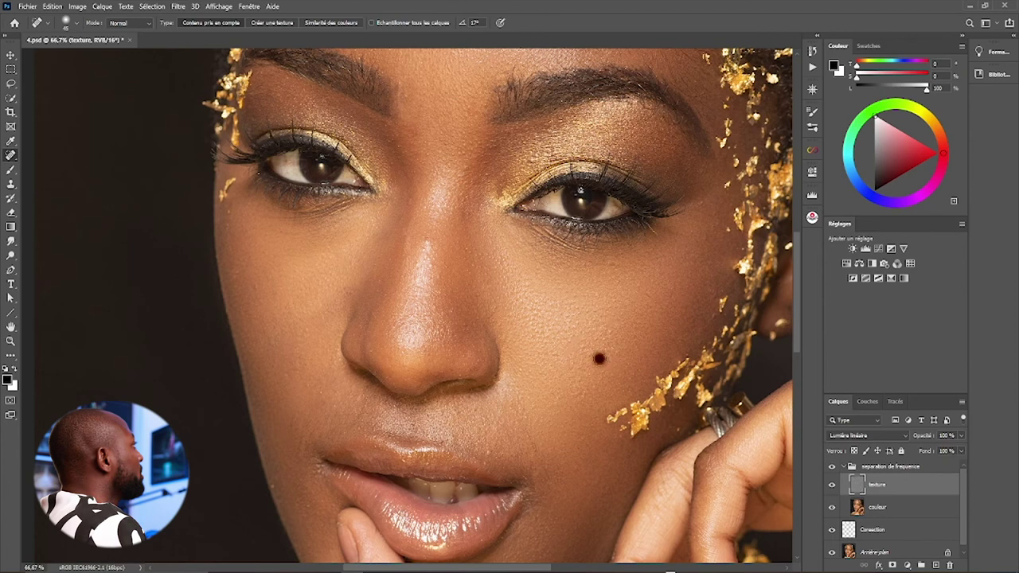
left_click(609, 331)
left_click(577, 309)
- Heal the spots just below the nose and above the upper lip
left_click(425, 401)
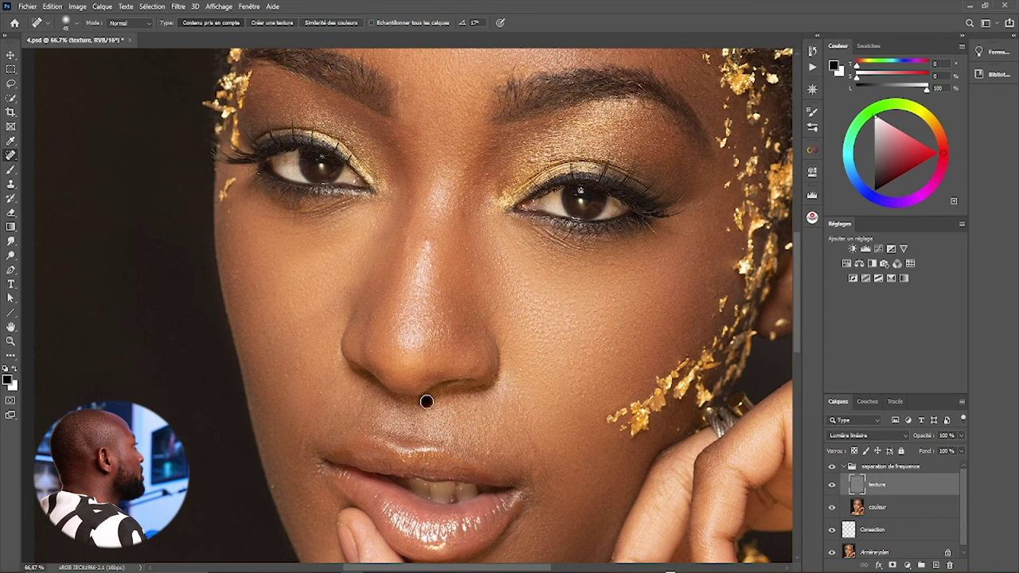
left_click(430, 414)
left_click(489, 451)
left_click(475, 456)
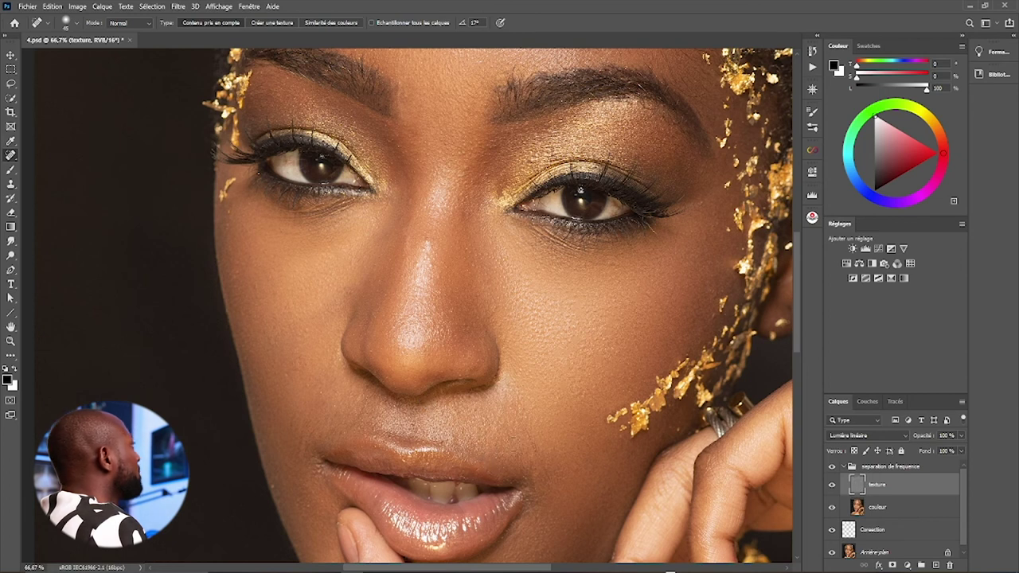
- Heal the remaining spots across the left cheek, up to the upper left cheek
left_click(336, 405)
left_click(308, 382)
left_click(307, 366)
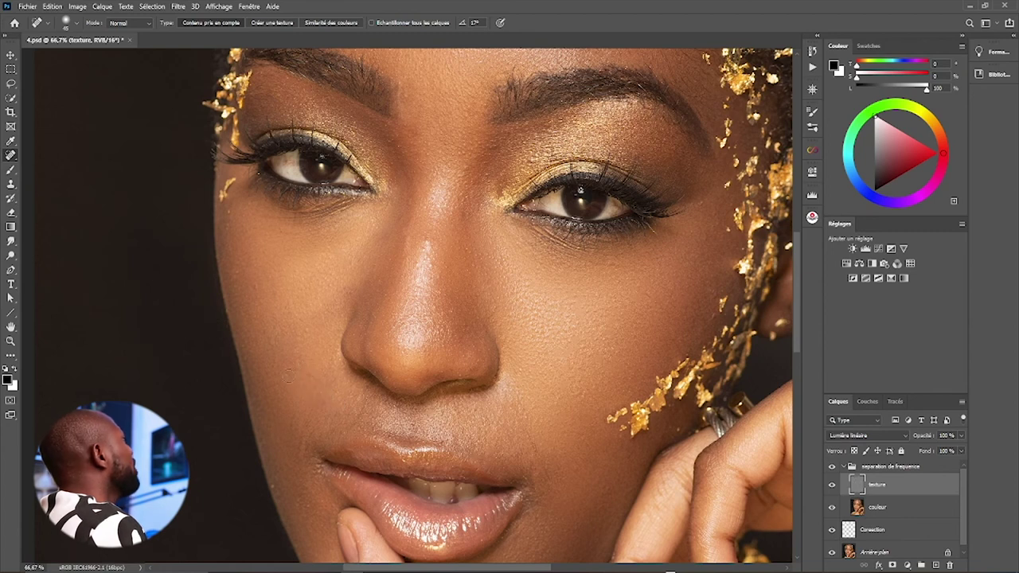
left_click(305, 331)
left_click(253, 284)
left_click(265, 249)
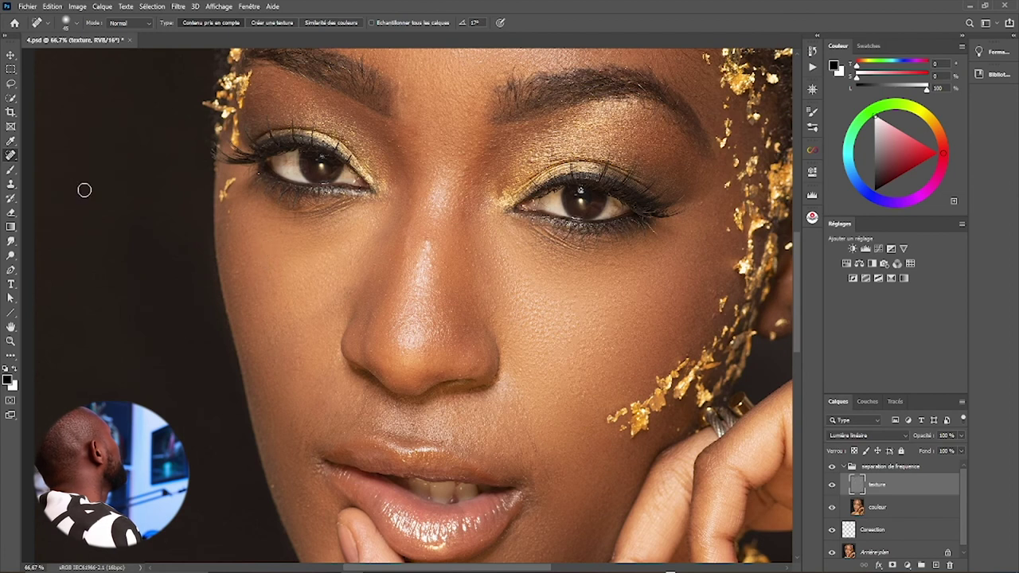
right_click(14, 157)
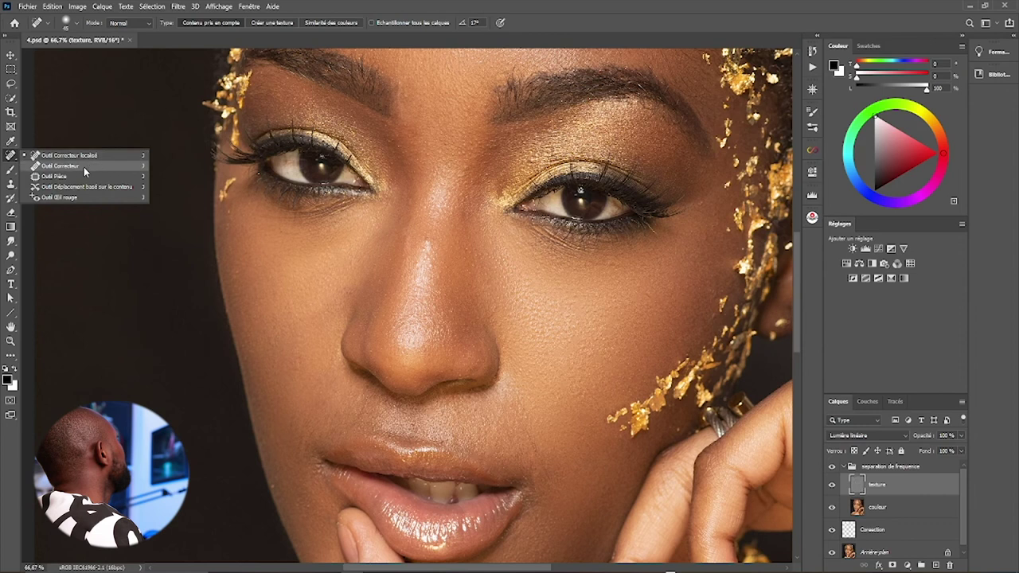
- Switch to the Healing Brush Tool at 18 px and set Sample to Current Layer (Calque actif)
left_click(79, 167)
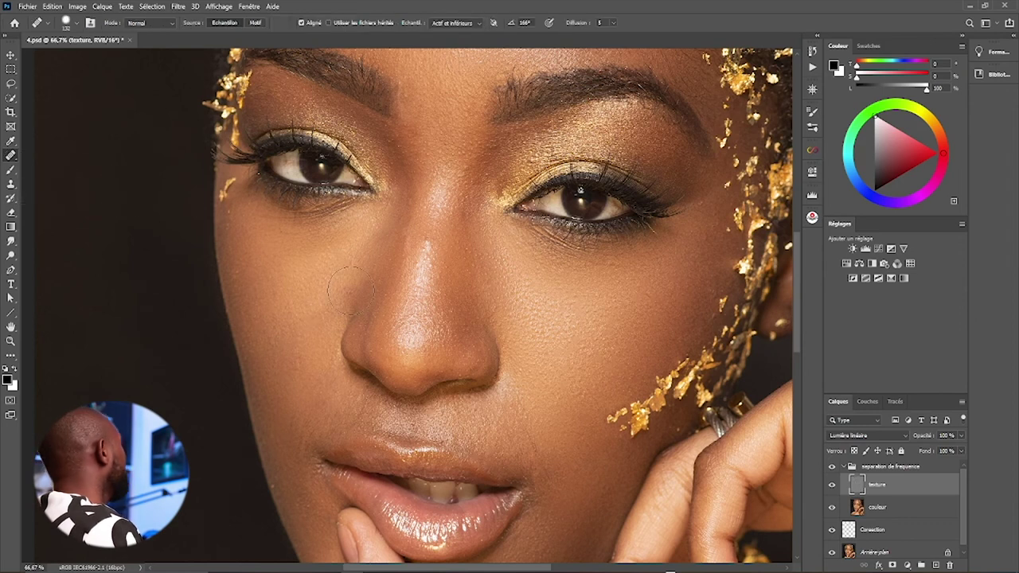
right_click(383, 264, "alt")
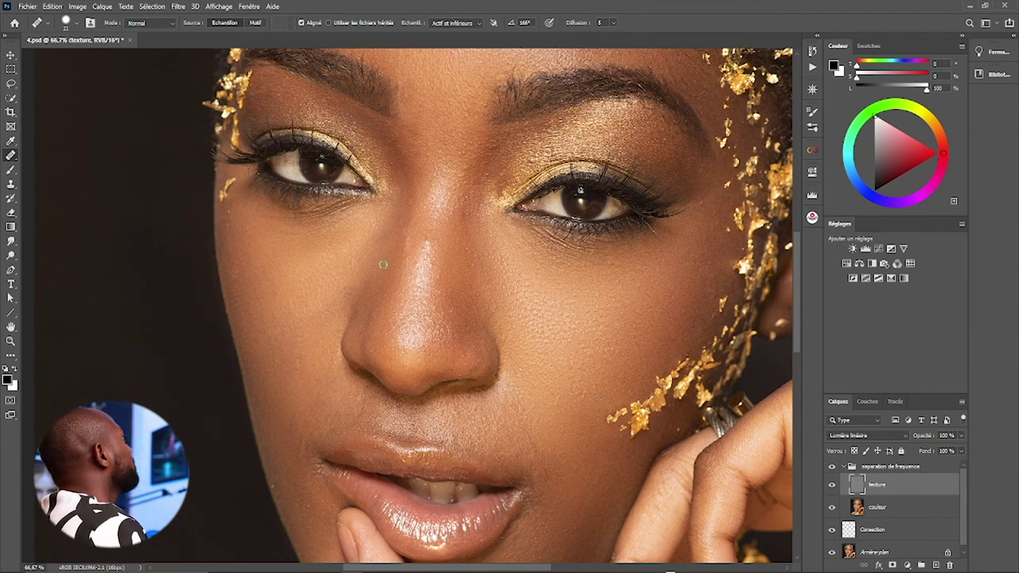
right_click(16, 162)
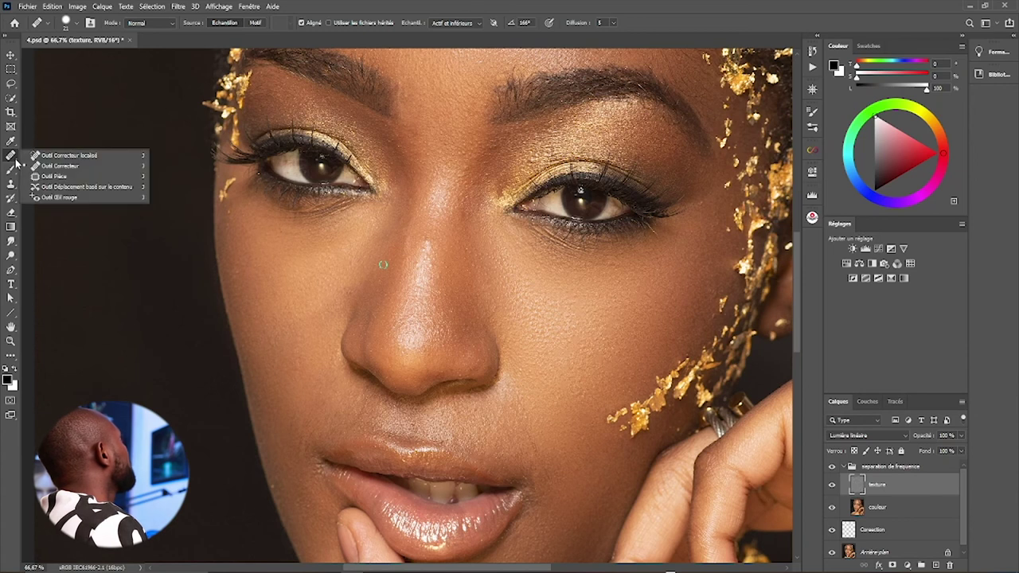
left_click(68, 167)
key("alt")
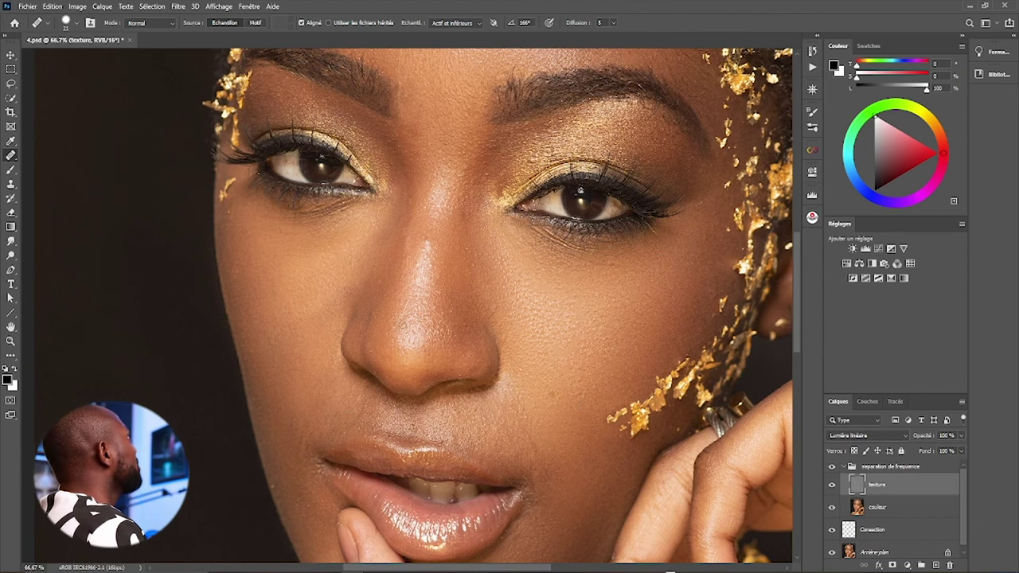
right_click(11, 156)
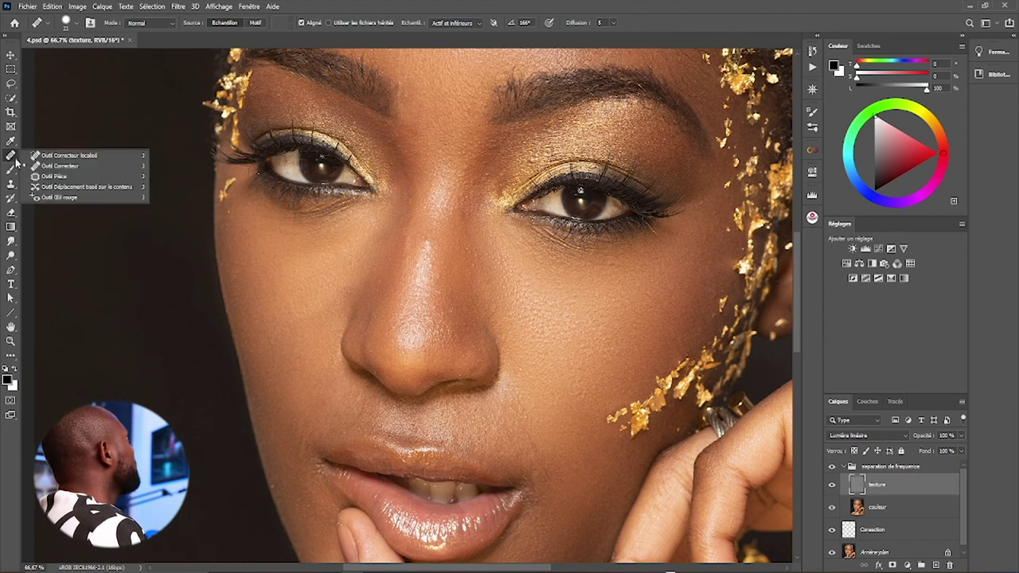
left_click(69, 156)
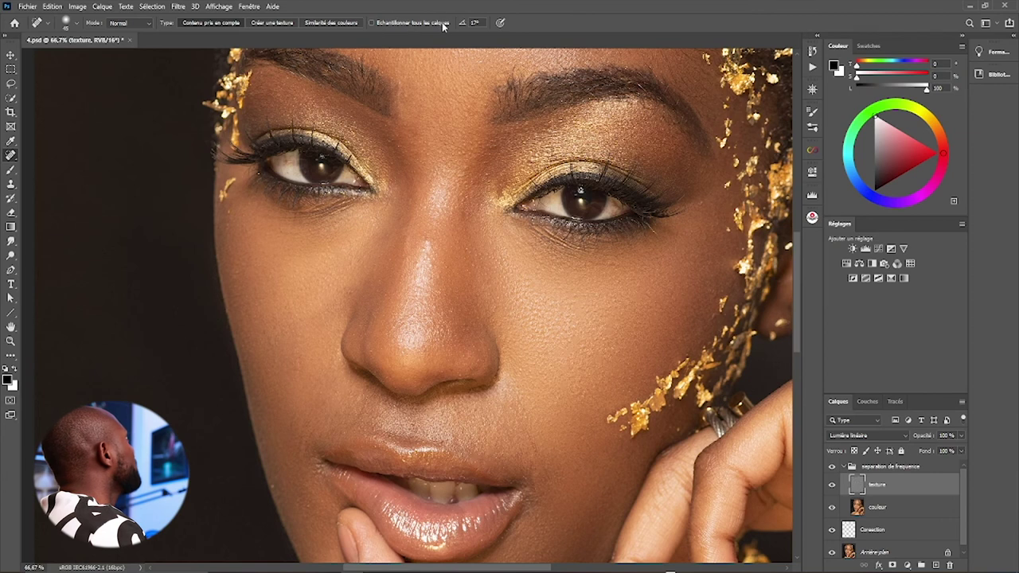
right_click(11, 160)
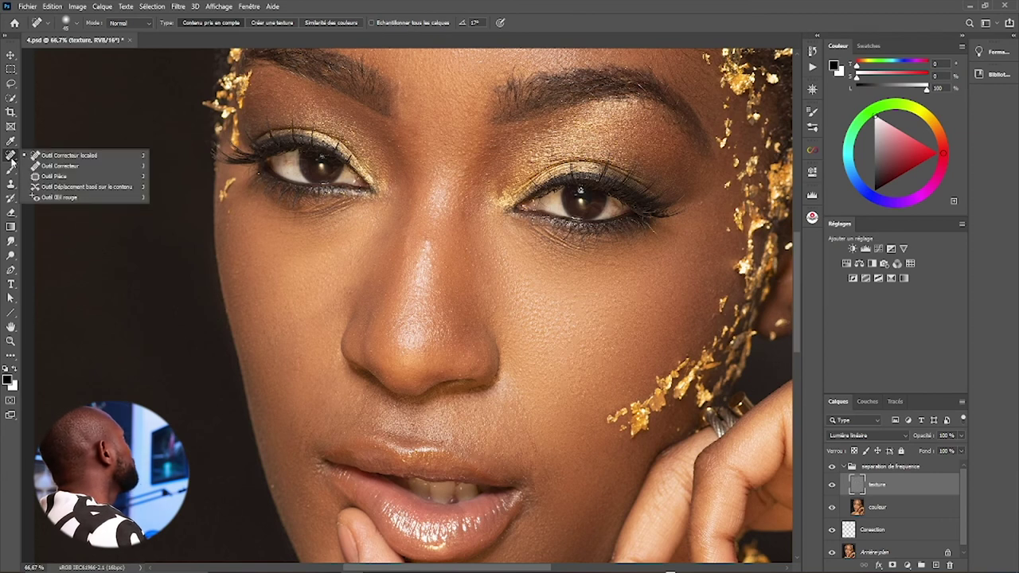
left_click(60, 165)
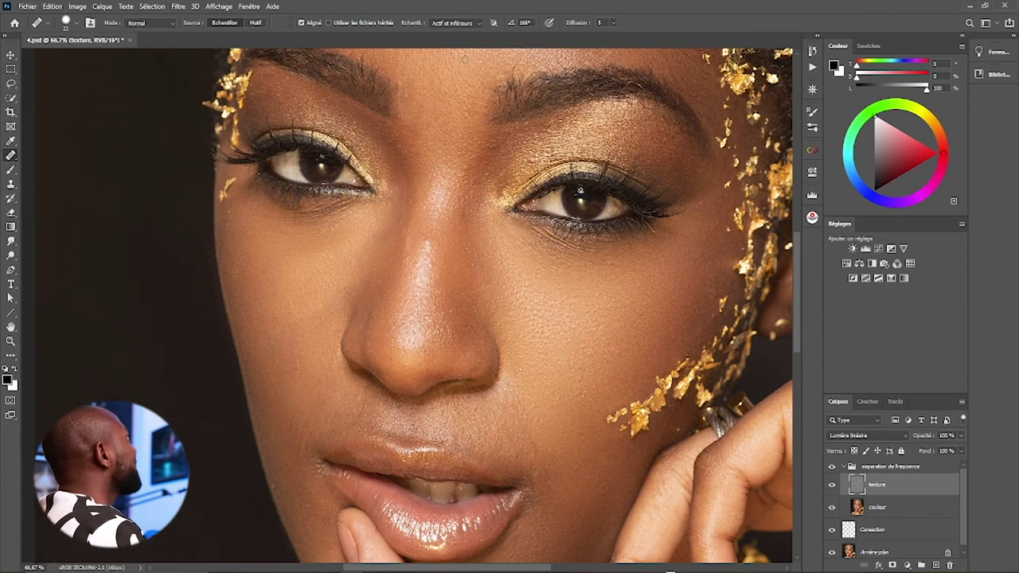
left_click(475, 25)
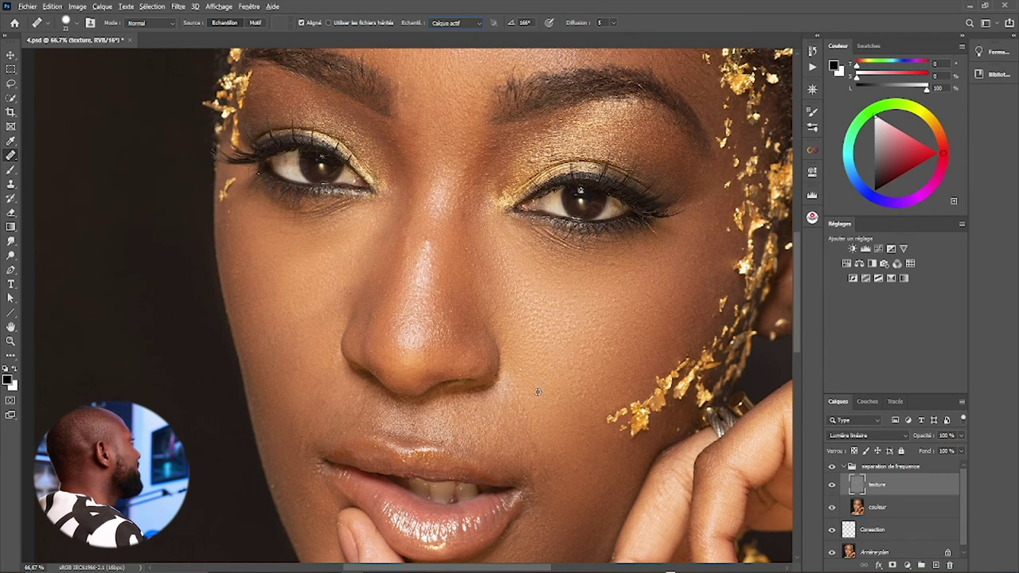
- Sample nearby clean skin and heal the blemish on the cheek beside the mouth
key("alt")
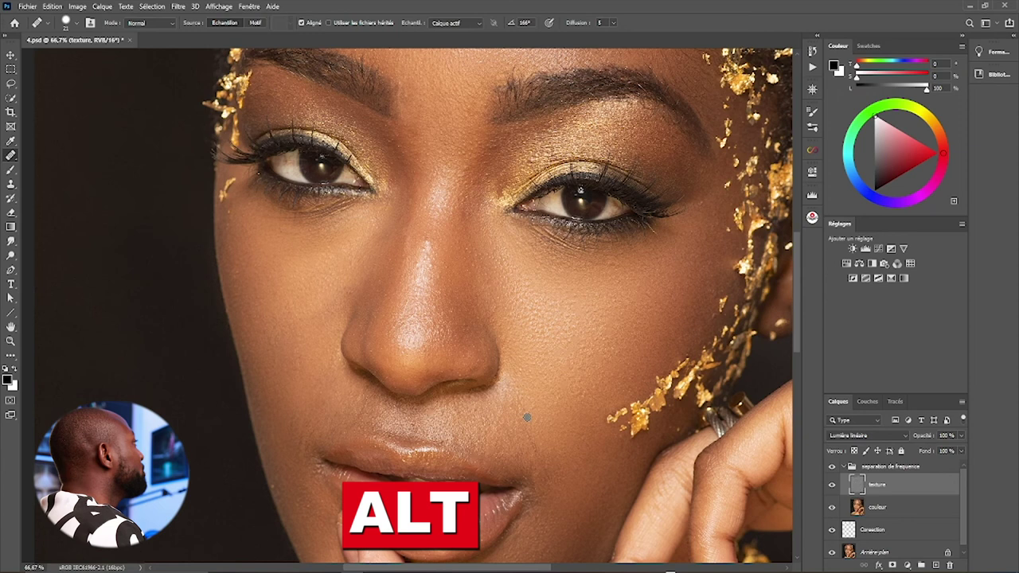
left_click(526, 414, "alt")
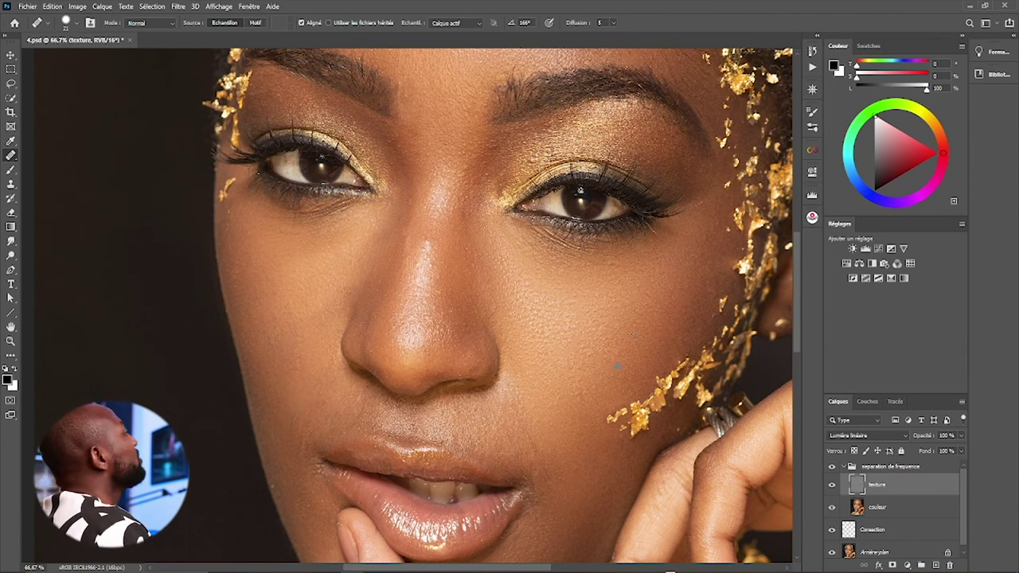
left_click_drag(580, 390, 583, 322)
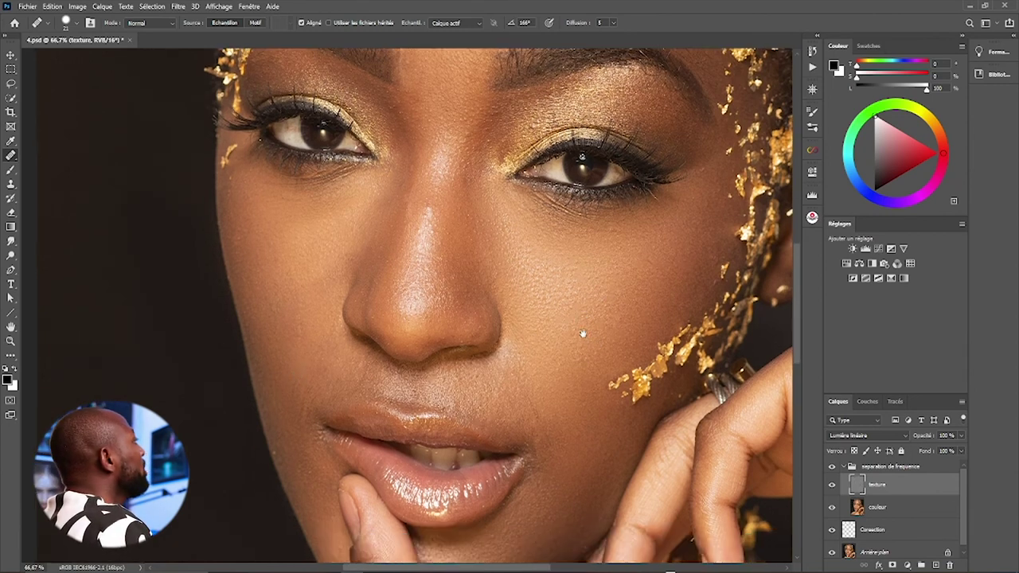
- Switch from the healing tools to the Clone Stamp tool in the toolbar
right_click(11, 156)
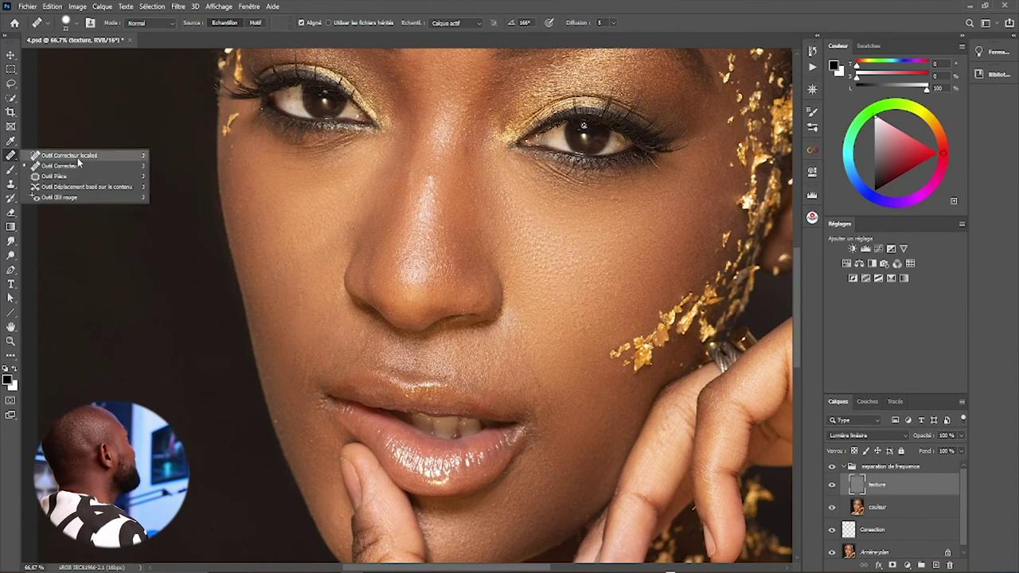
left_click(52, 156)
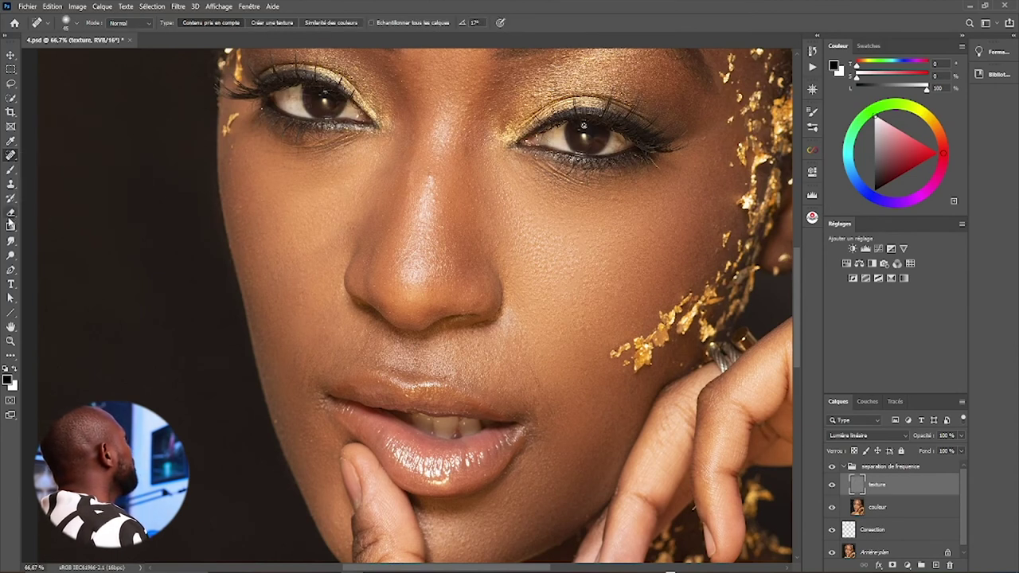
left_click(11, 184)
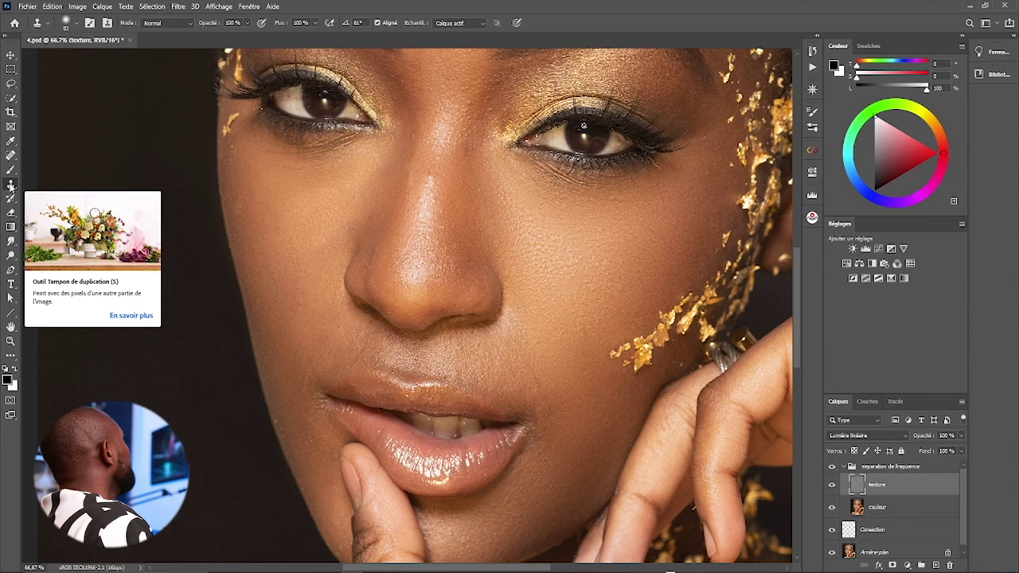
left_click(11, 156)
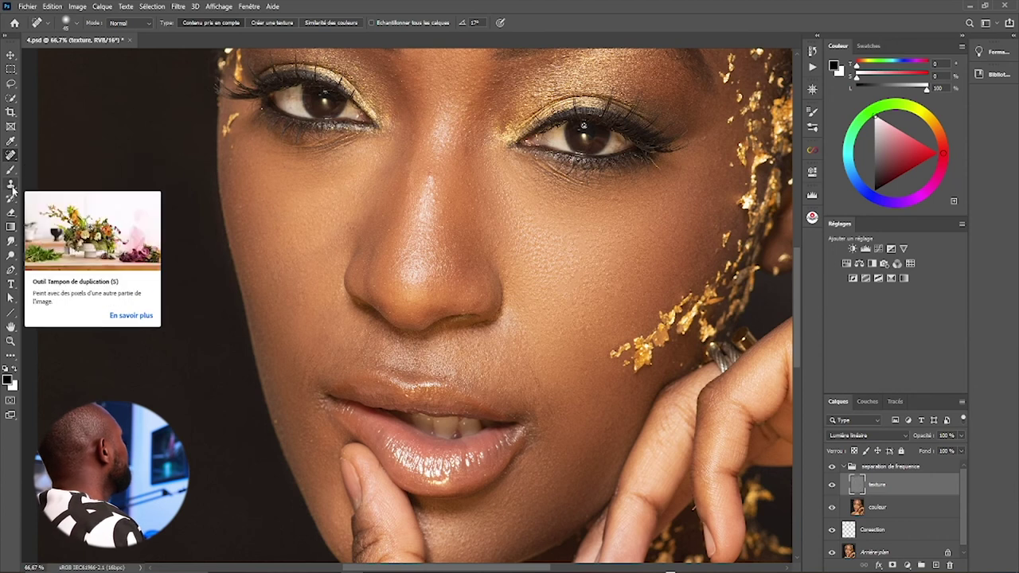
left_click(12, 188)
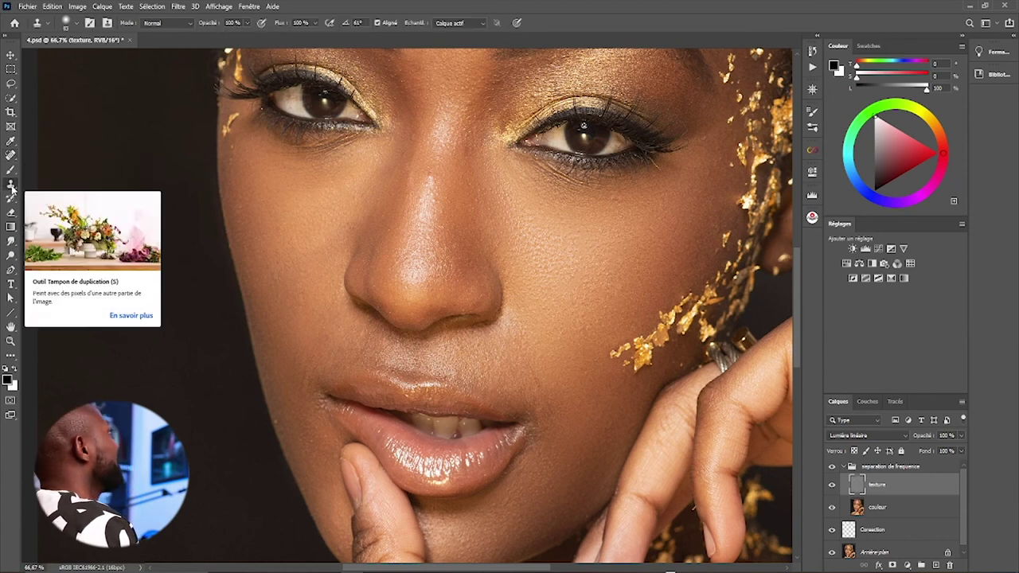
right_click(603, 279, "alt")
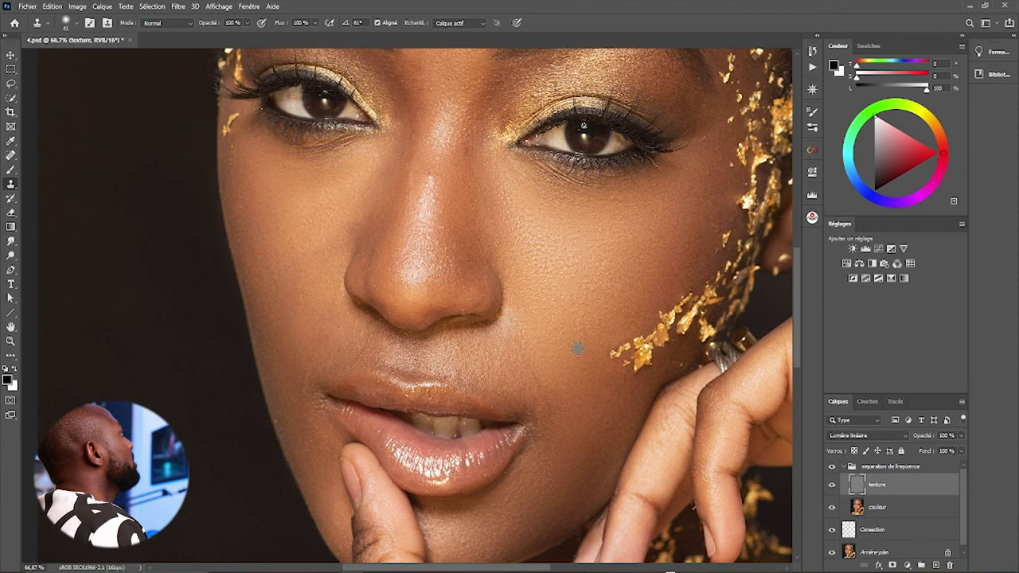
- Sample a skin patch and clone over a flaw, undoing the stray dab on the background
left_click_drag(637, 263, 590, 513)
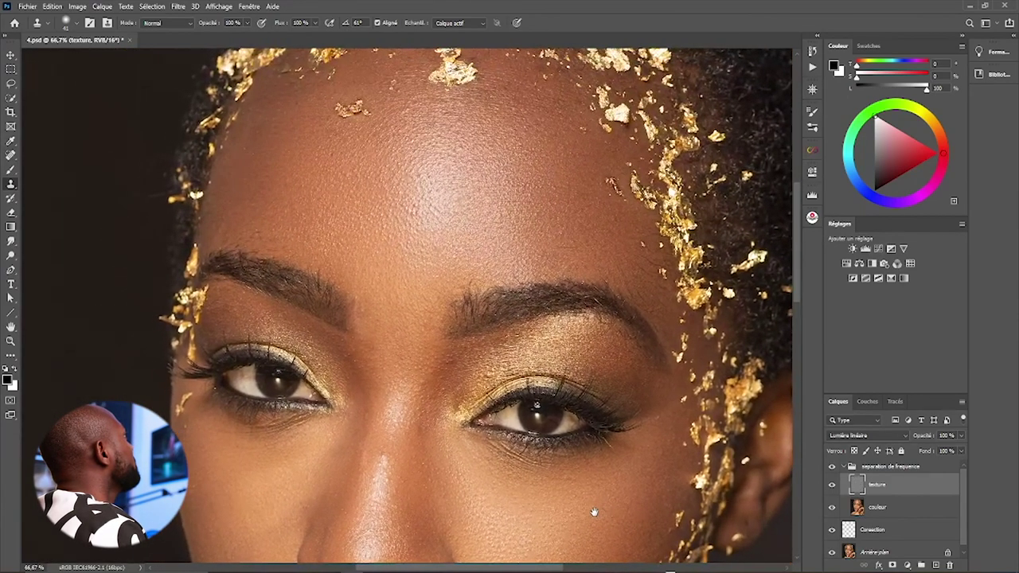
left_click_drag(591, 513, 620, 173)
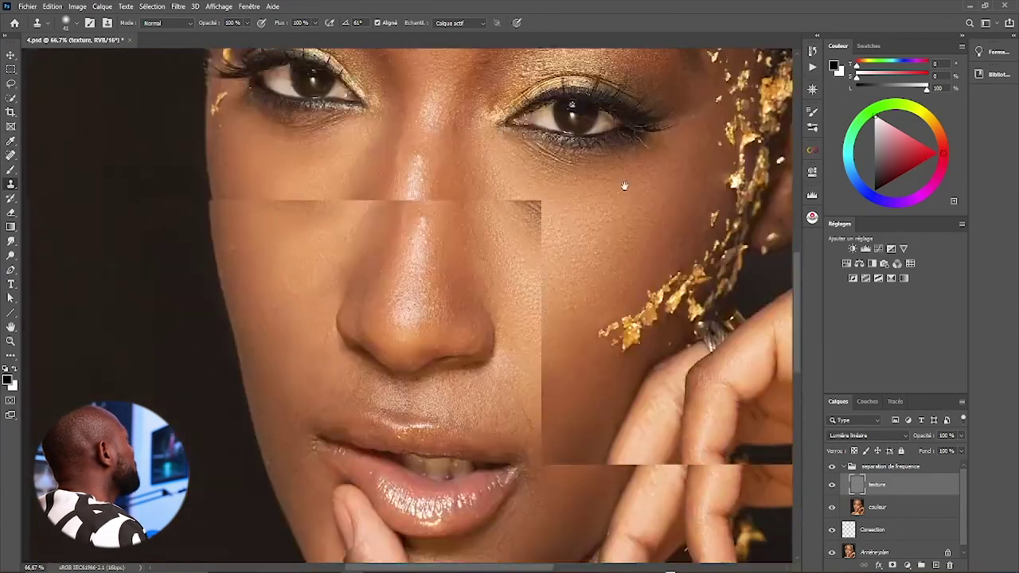
left_click_drag(620, 173, 614, 299)
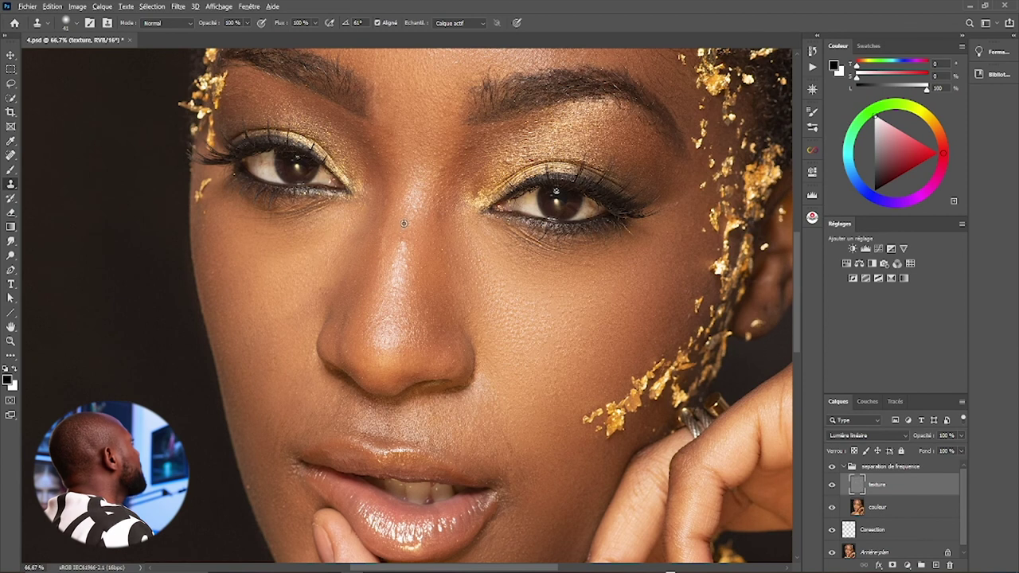
key("alt")
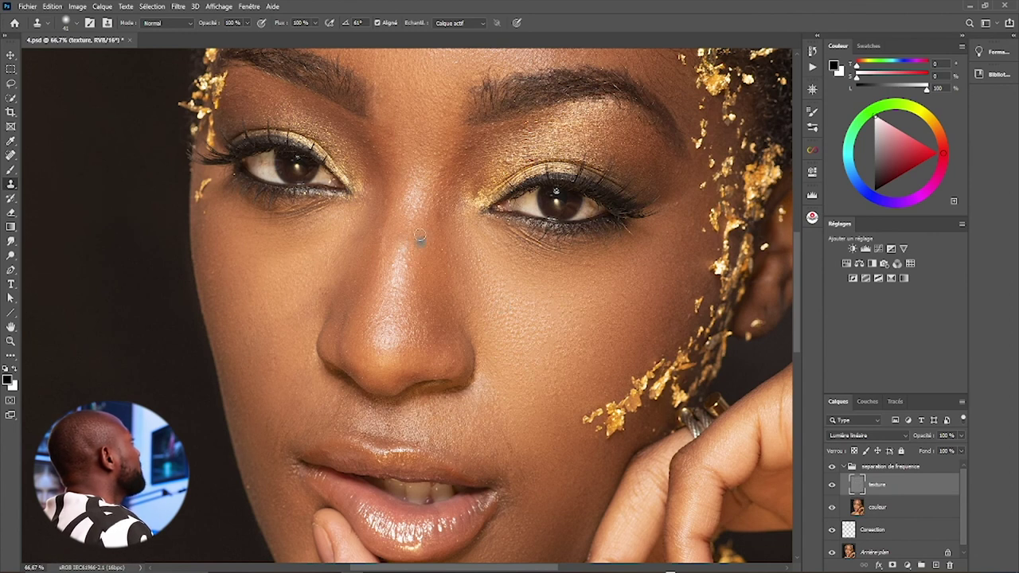
left_click(122, 209)
key("ctrl+z")
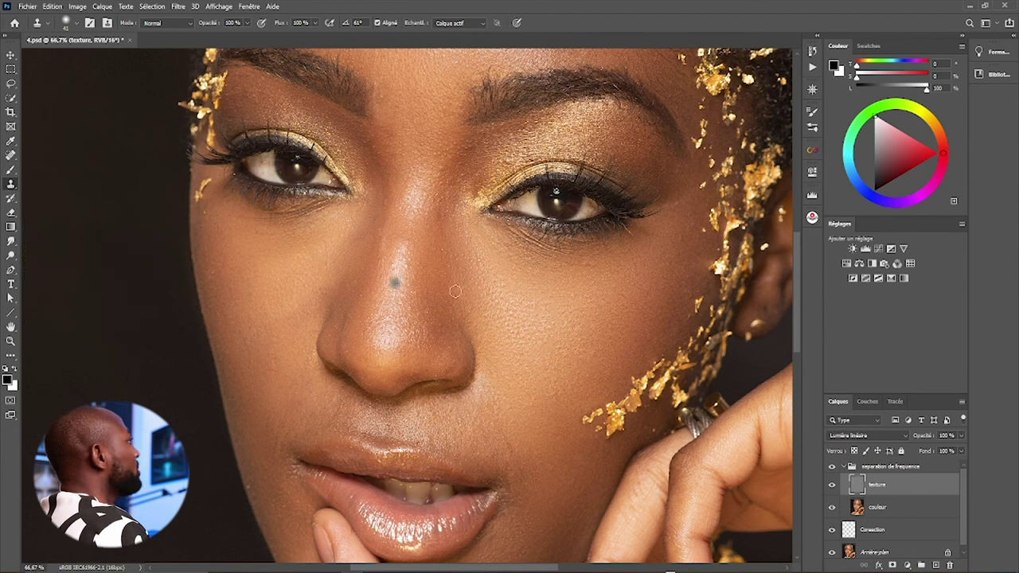
- Toggle the separation group's visibility to compare the face with and without retouching
left_click(831, 466)
left_click(832, 467)
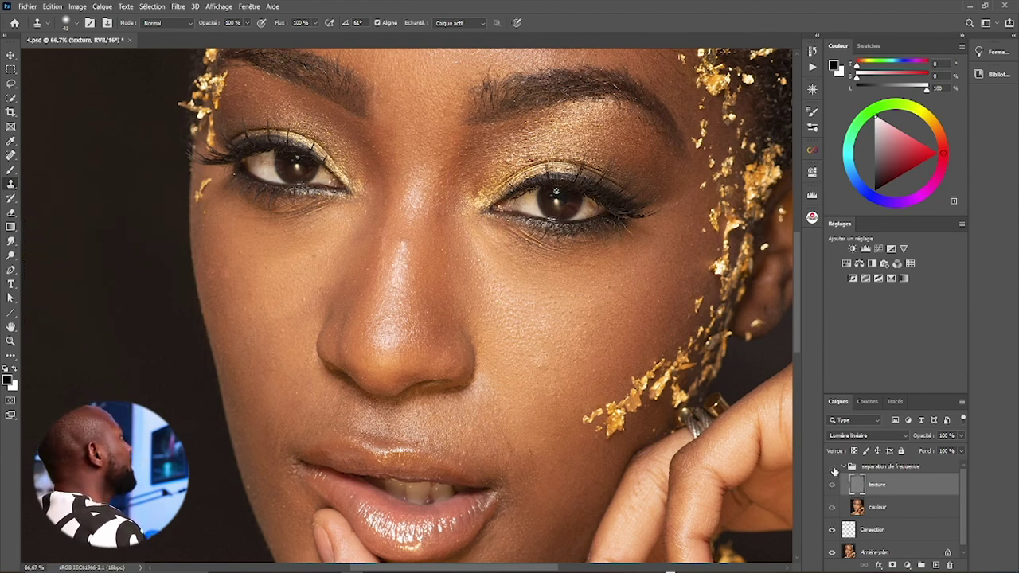
left_click(832, 467)
left_click(832, 468)
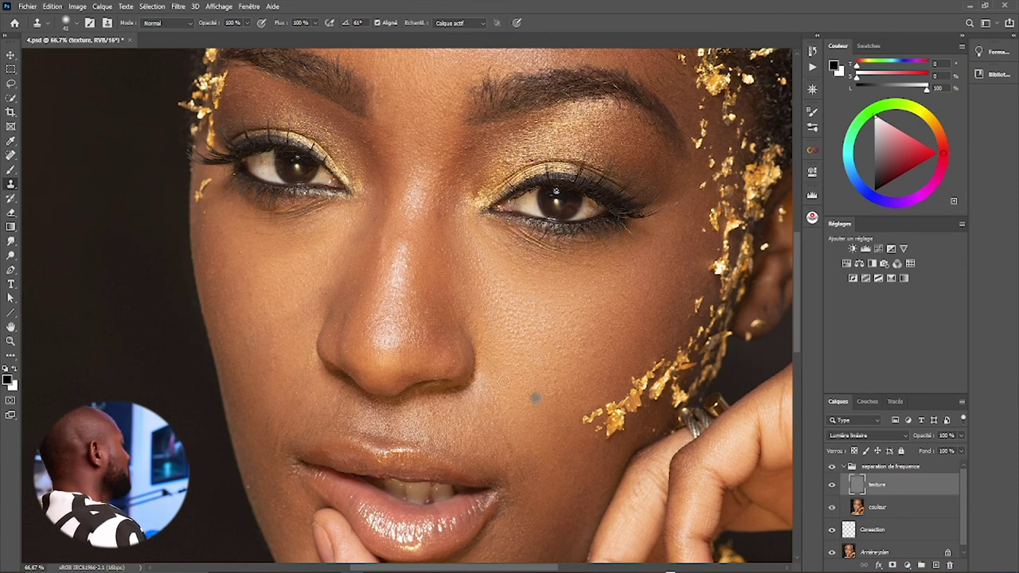
key("z")
right_click(478, 334)
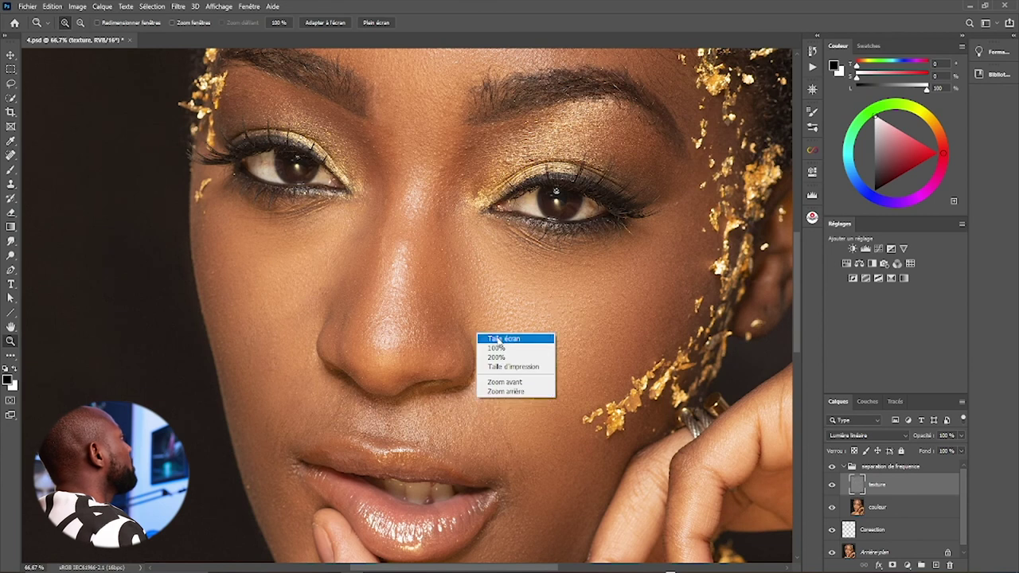
- Fit the portrait on screen and toggle the separation de frequence group off and on twice
left_click(495, 339)
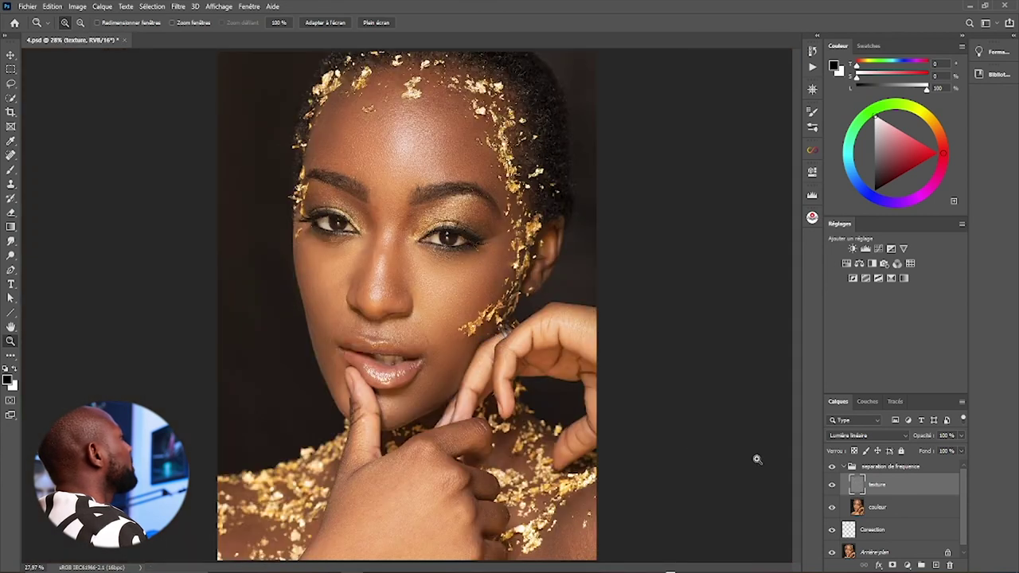
left_click(832, 468)
left_click(832, 468)
left_click(831, 468)
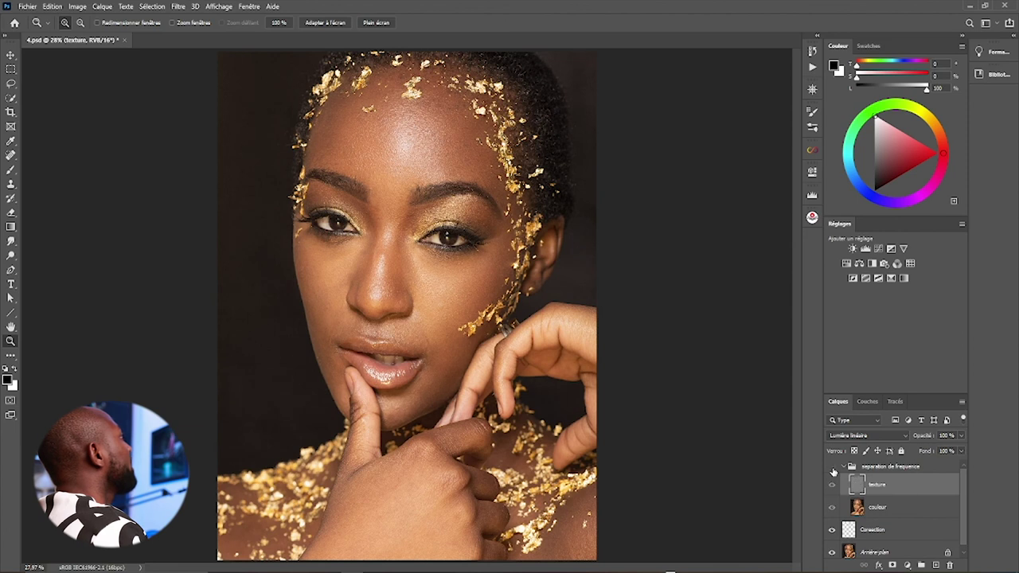
left_click(833, 469)
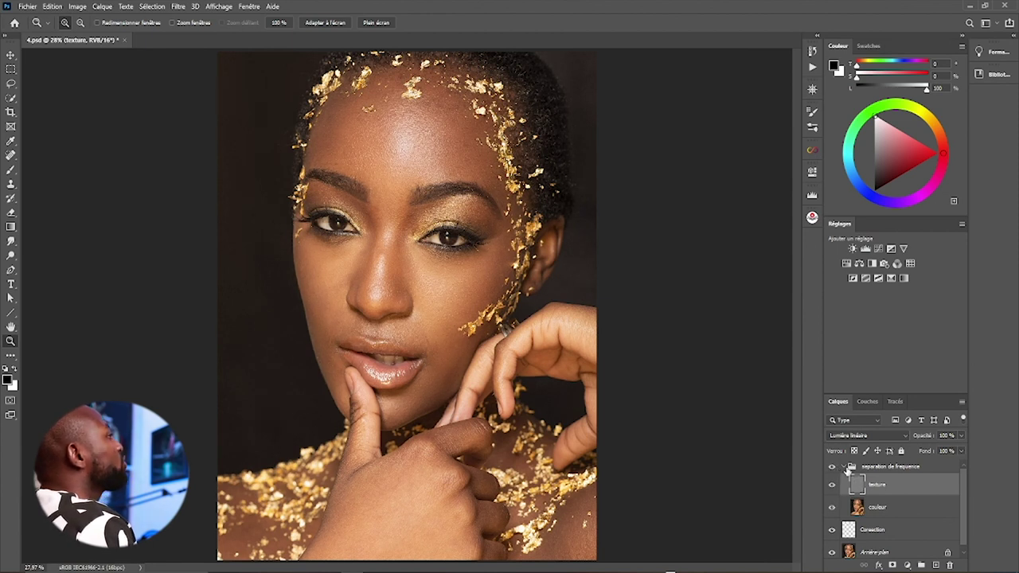
- Set the separation de frequence group's opacity to 70% and collapse the group
left_click(846, 468)
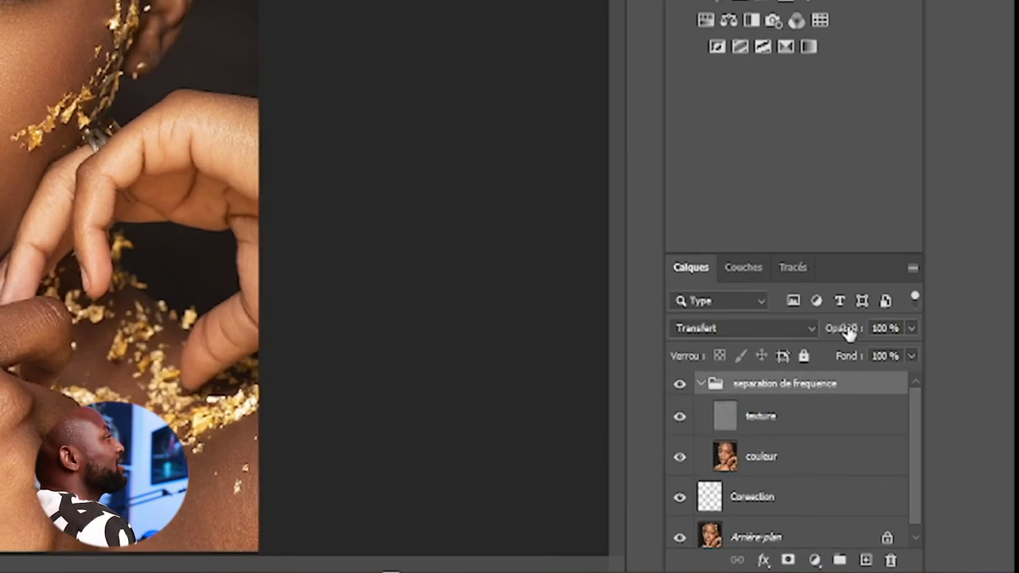
left_click_drag(925, 436, 803, 440)
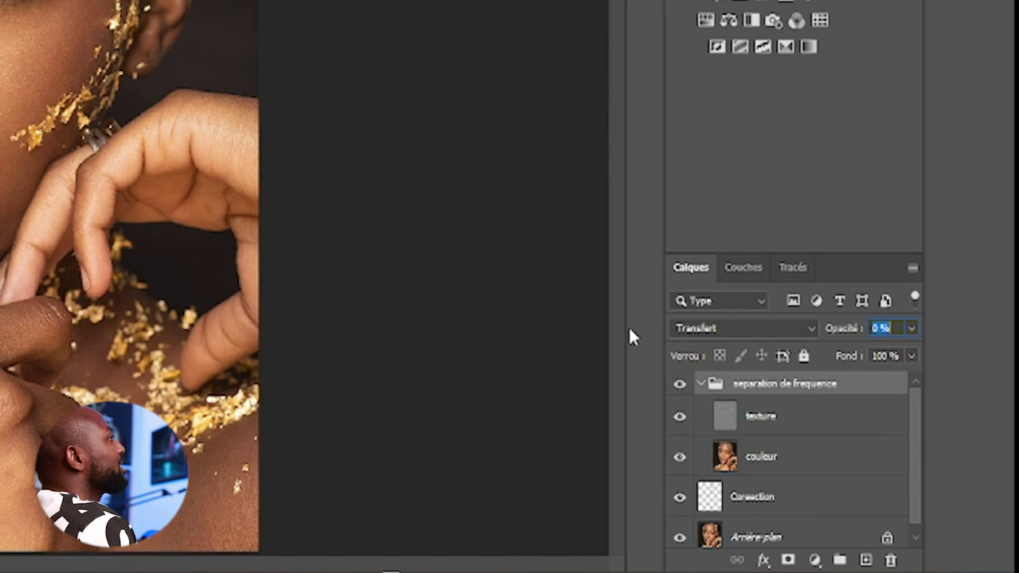
type("10")
key("Return")
left_click_drag(927, 329, 943, 332)
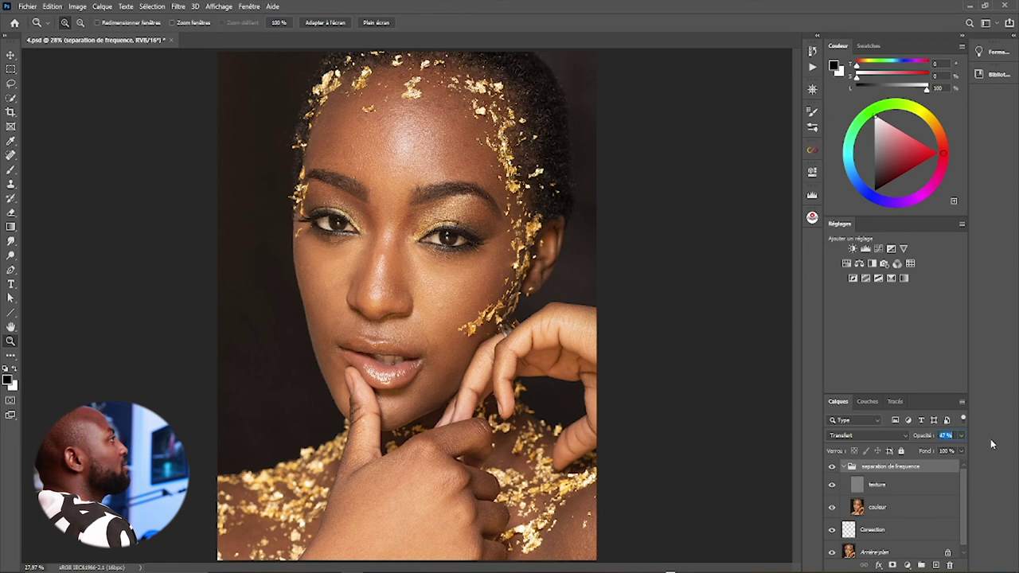
left_click_drag(984, 439, 994, 439)
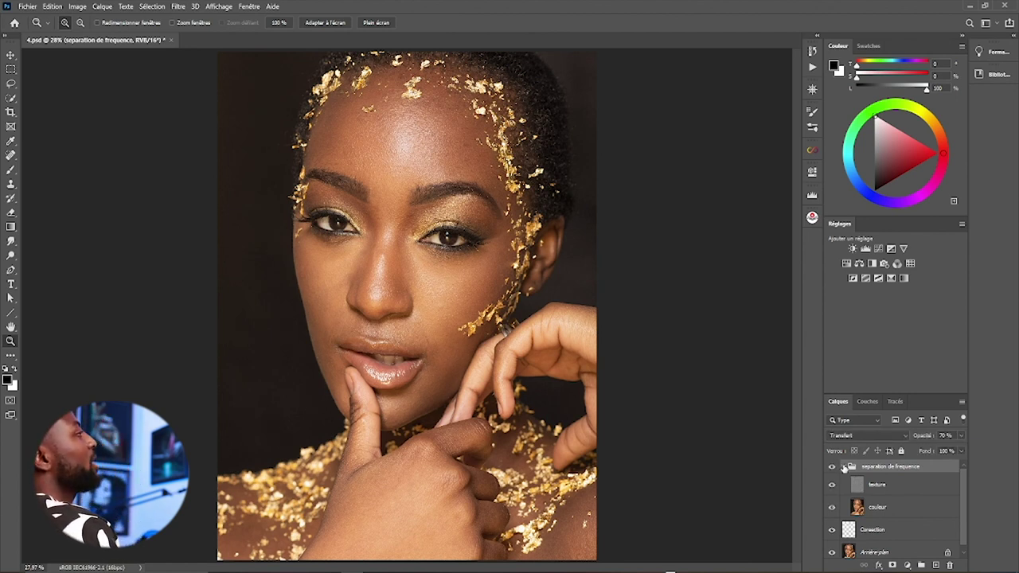
left_click(844, 469)
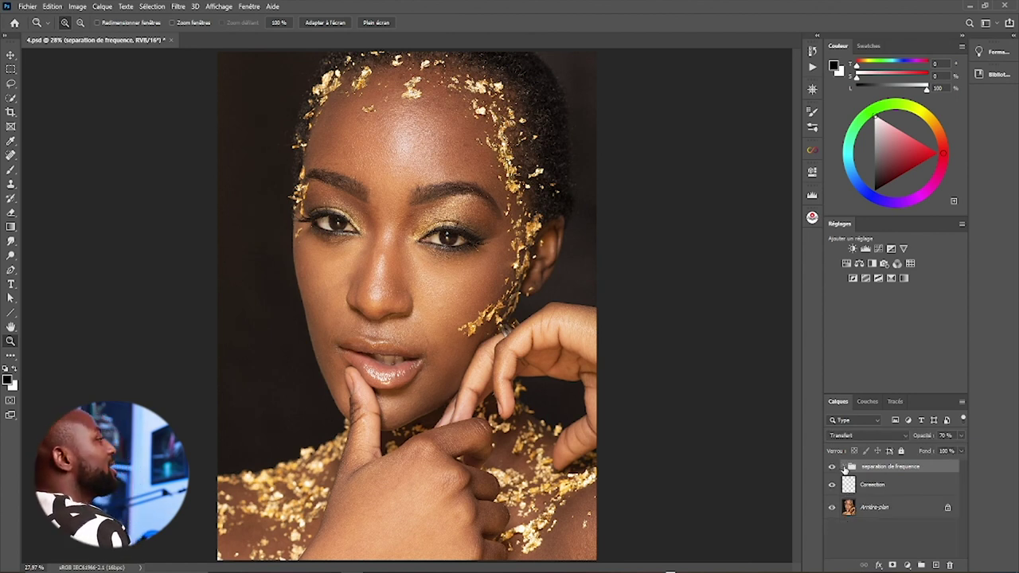